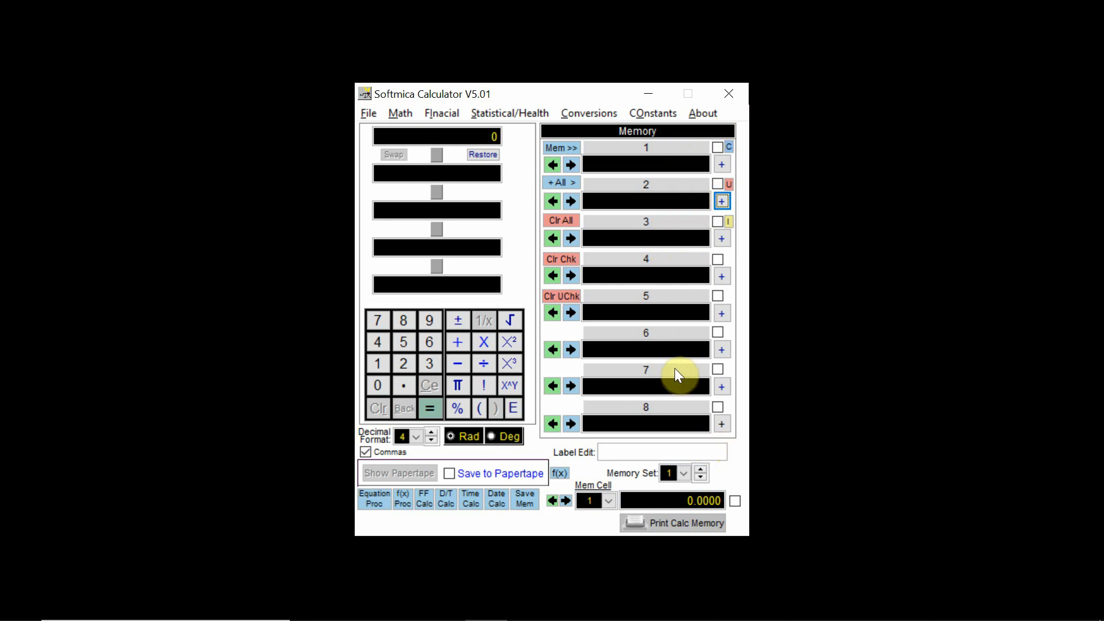
# - Switch the memory display to set 2 and back to set 1, and select memory cell 10
pyautogui.click(699, 476)
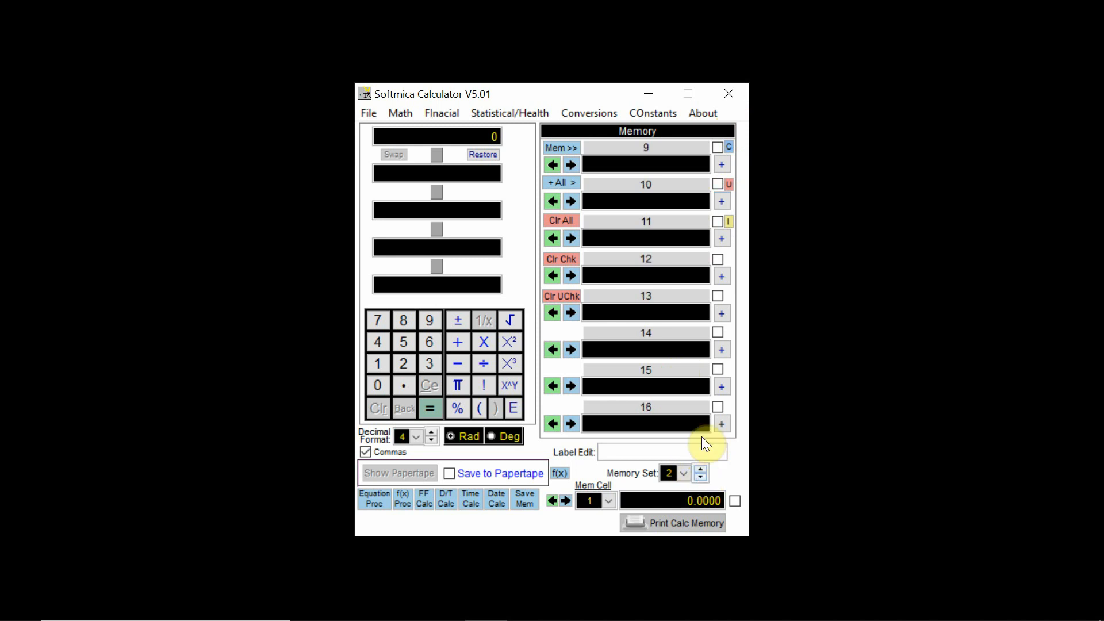
pyautogui.click(702, 470)
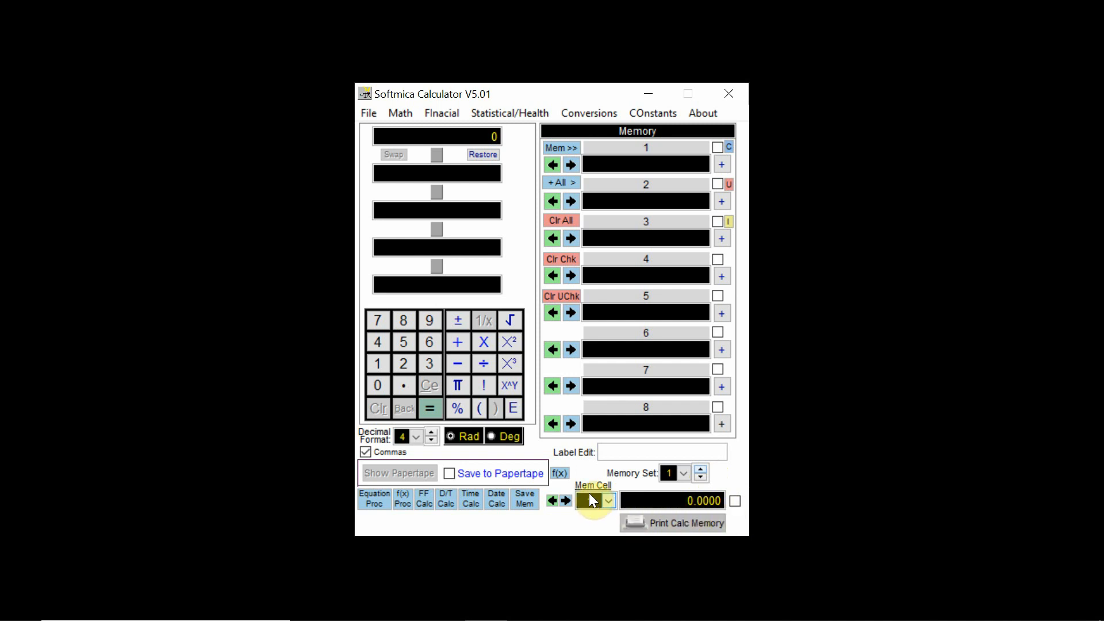
pyautogui.click(607, 500)
pyautogui.moveTo(611, 419); pyautogui.dragTo(612, 440)
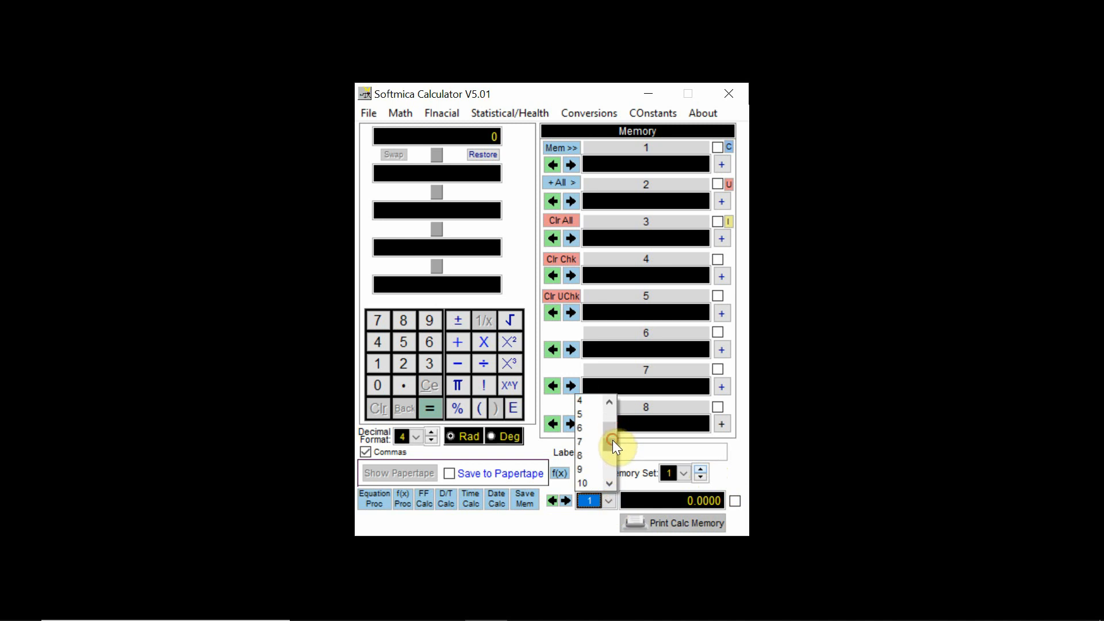
pyautogui.click(594, 481)
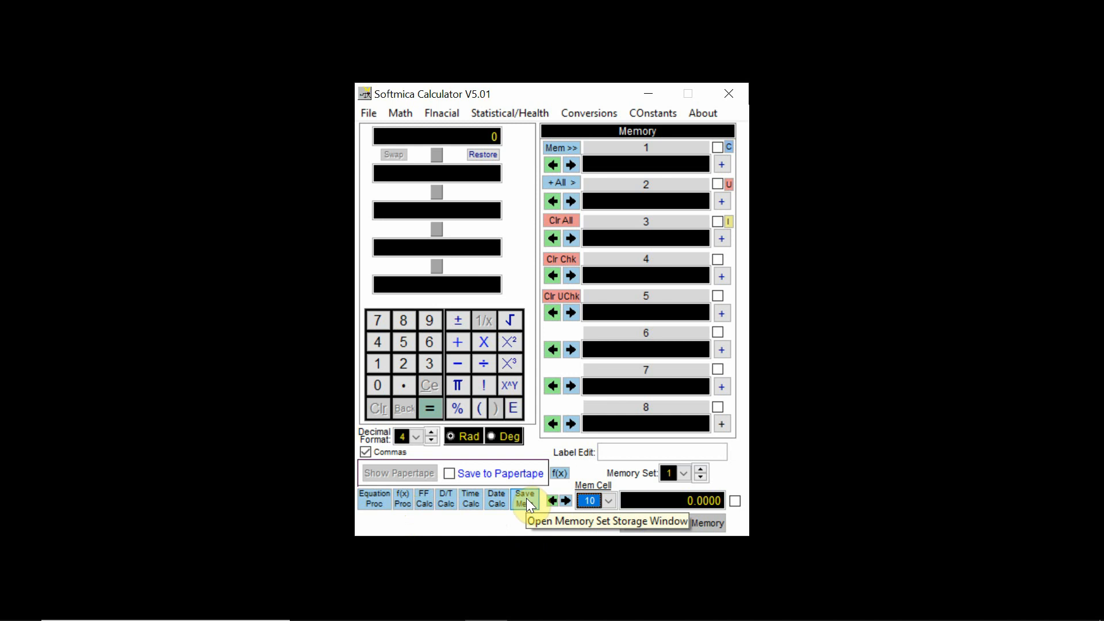
pyautogui.press('alt')
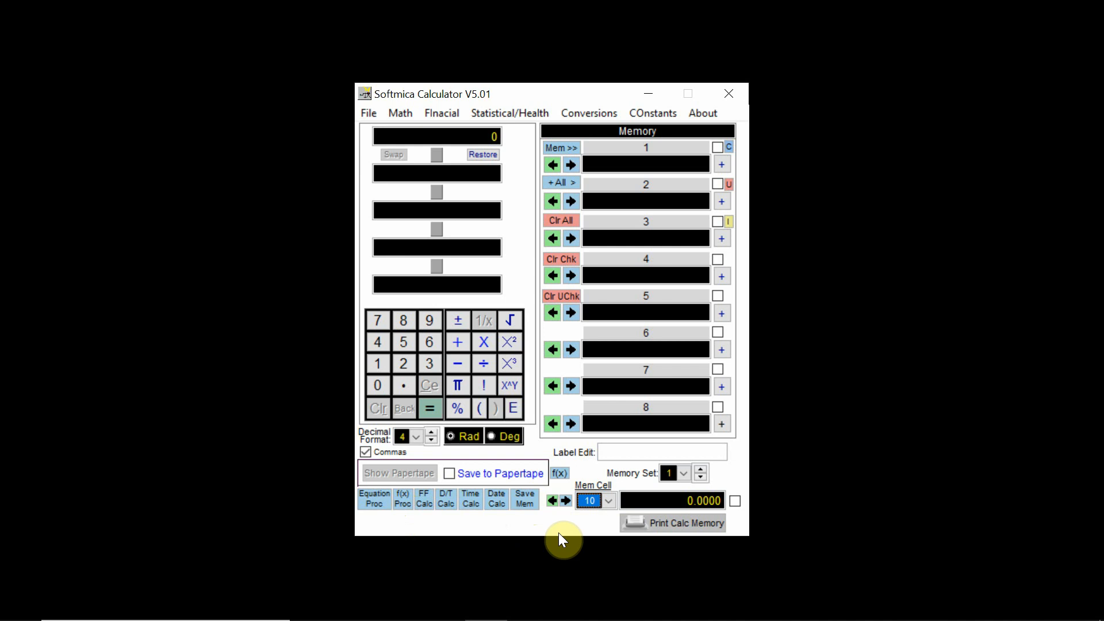
# - Enable saving to the papertape and show it, making its window taller and moving the calculator window clear of it
pyautogui.click(451, 475)
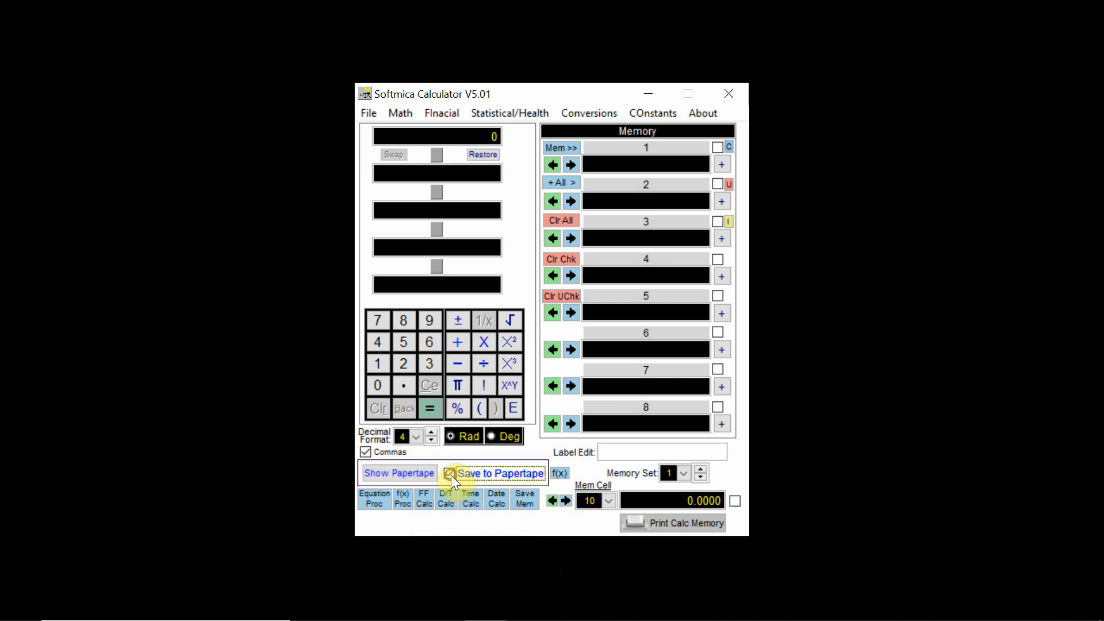
pyautogui.click(420, 473)
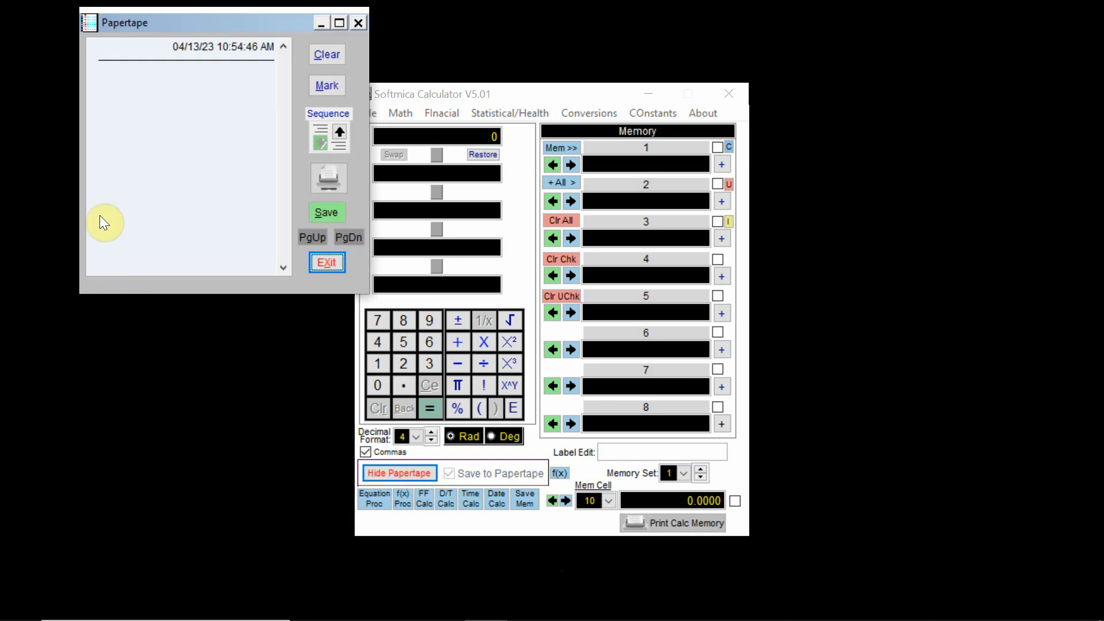
pyautogui.moveTo(179, 300); pyautogui.dragTo(155, 461)
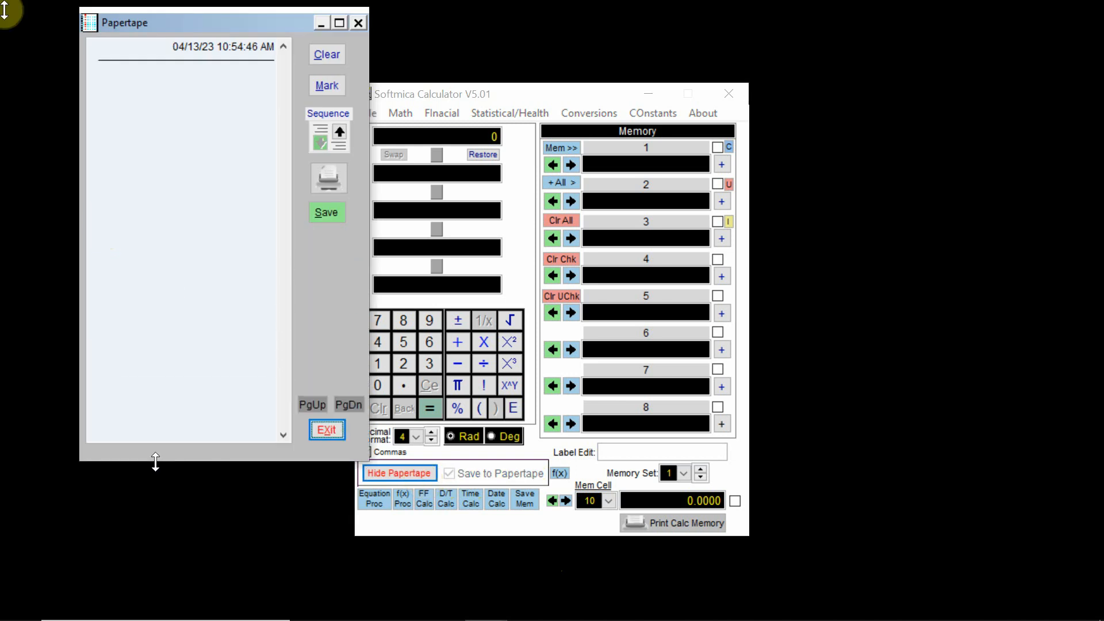
pyautogui.moveTo(499, 87); pyautogui.dragTo(559, 55)
pyautogui.click(561, 61)
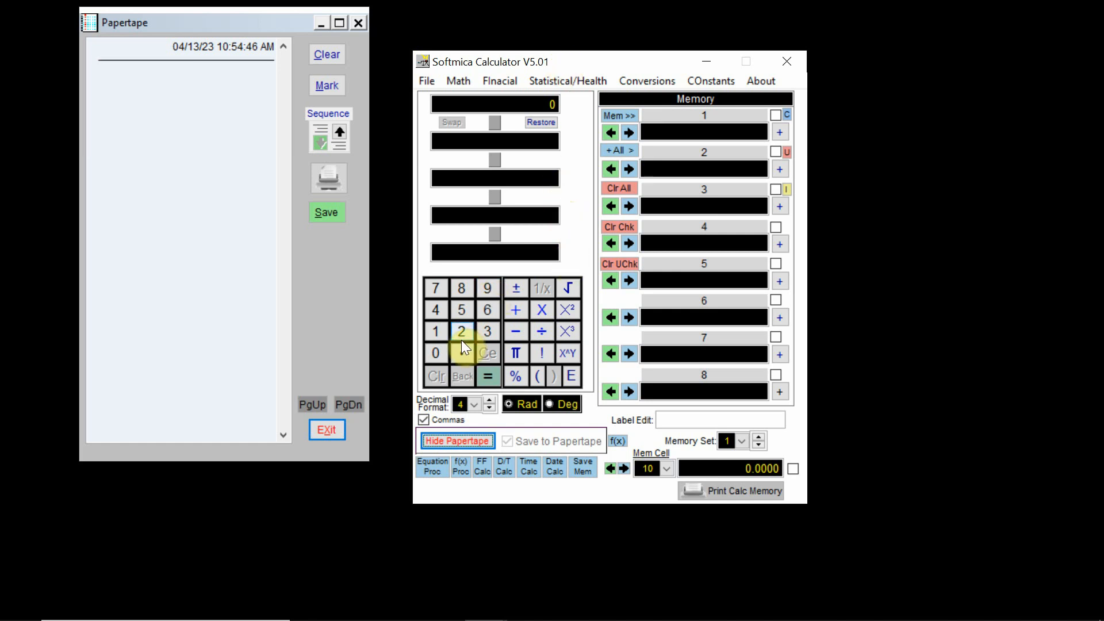
# - Enter 1234.57 as the first number of the calculation
pyautogui.click(438, 334)
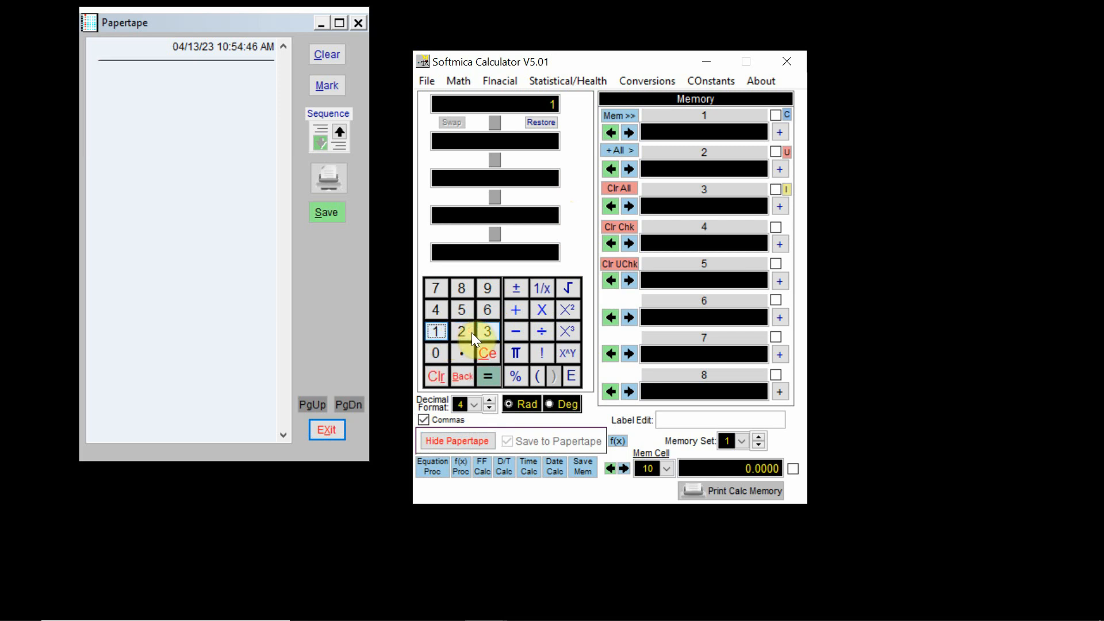
pyautogui.click(462, 331)
pyautogui.click(486, 332)
pyautogui.click(442, 306)
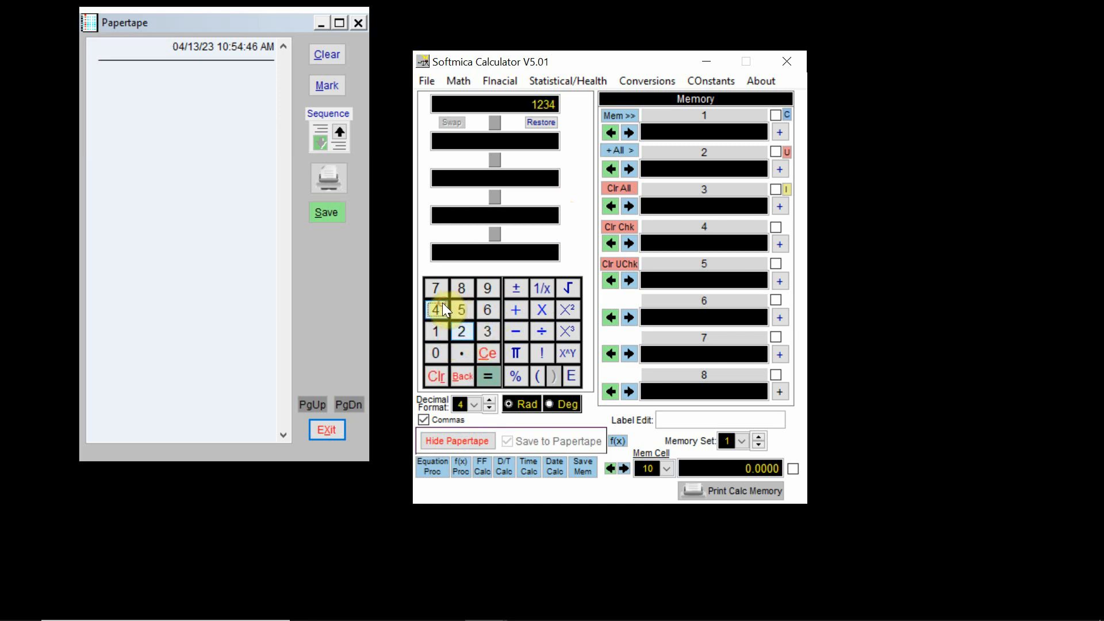
pyautogui.click(466, 345)
pyautogui.click(453, 311)
pyautogui.click(443, 287)
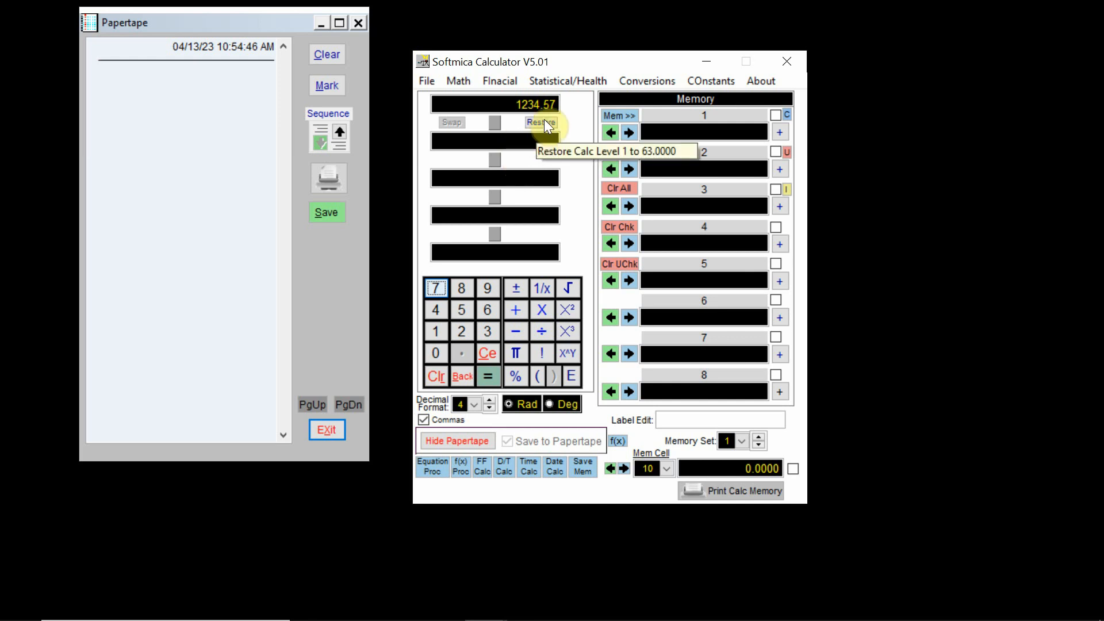
# - Add 291.84 to the entered number and calculate the sum
pyautogui.click(513, 307)
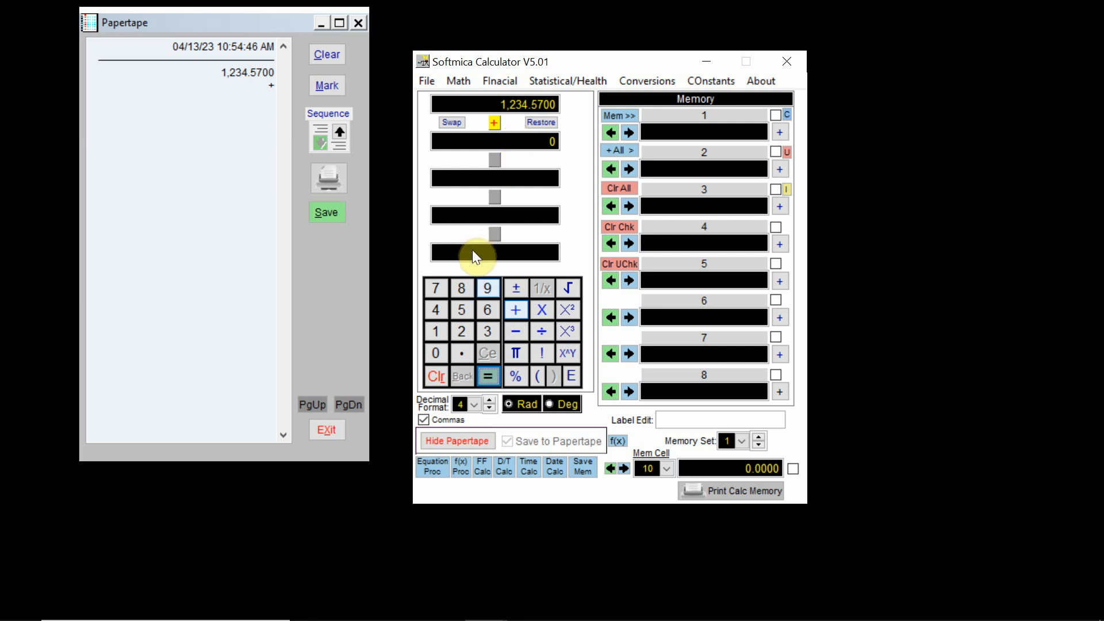
pyautogui.click(460, 333)
pyautogui.click(489, 289)
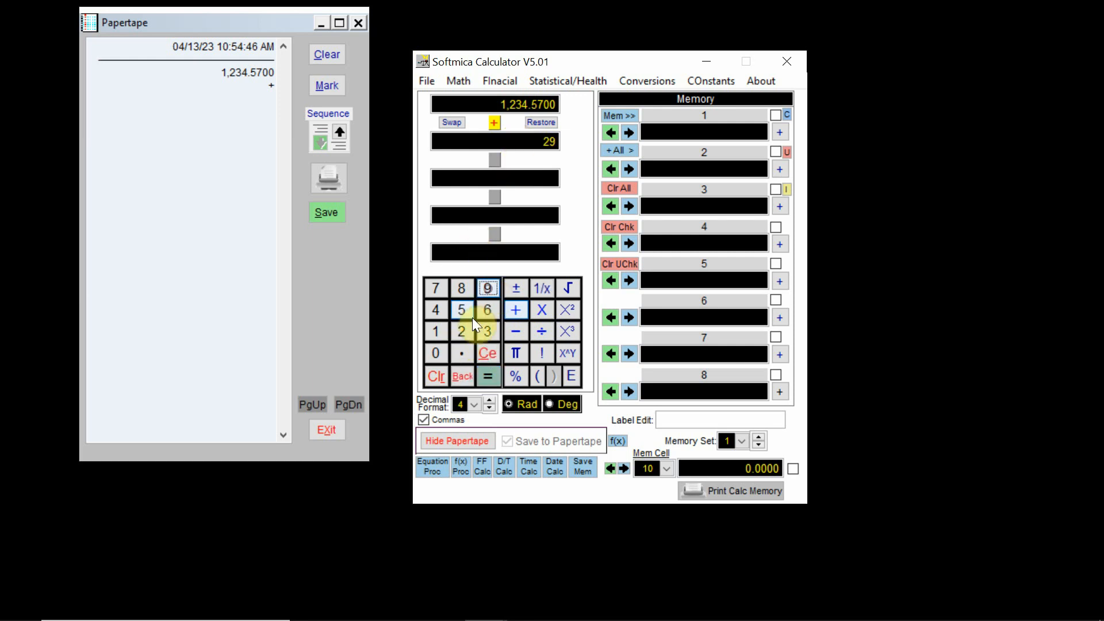
pyautogui.click(442, 331)
pyautogui.click(462, 353)
pyautogui.click(463, 289)
pyautogui.click(437, 311)
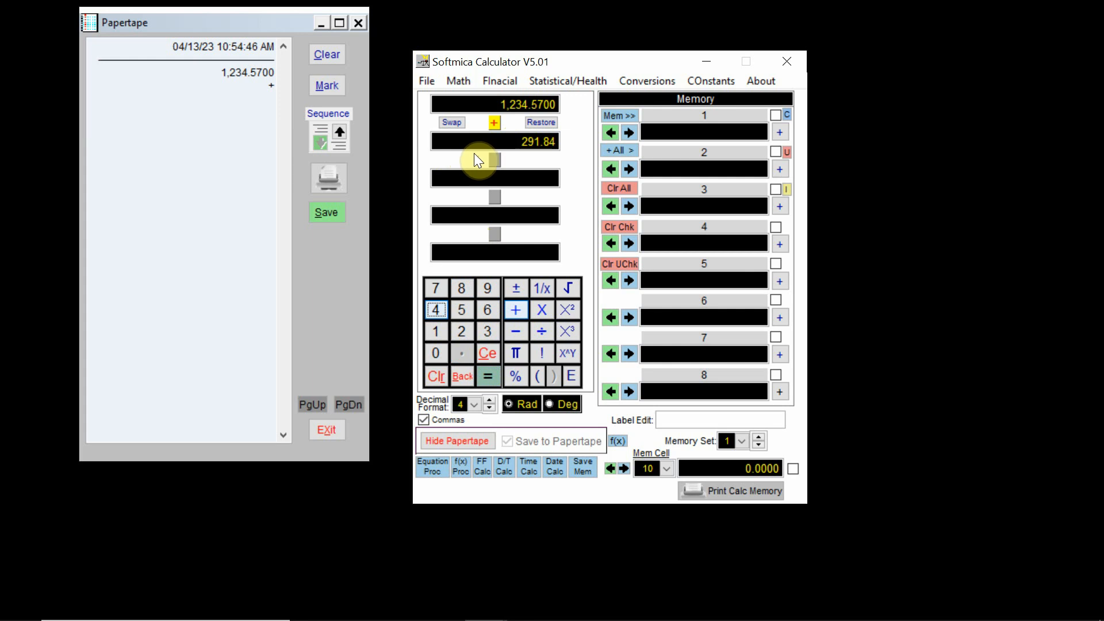
pyautogui.click(487, 375)
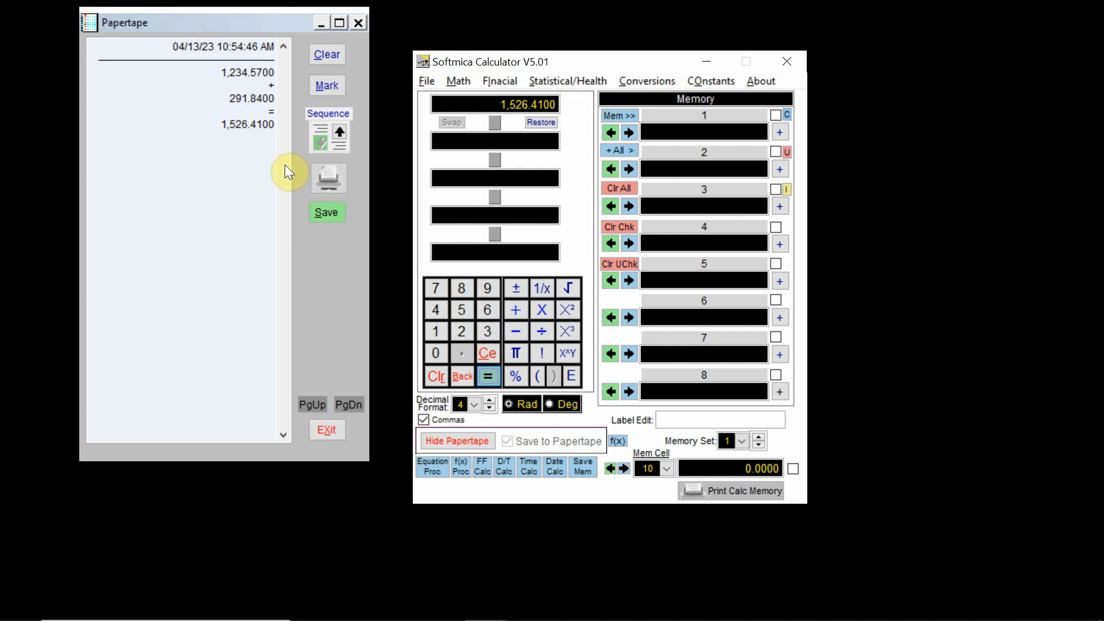
# - Take the square root of the sum and multiply it by the square root of 7
pyautogui.click(565, 288)
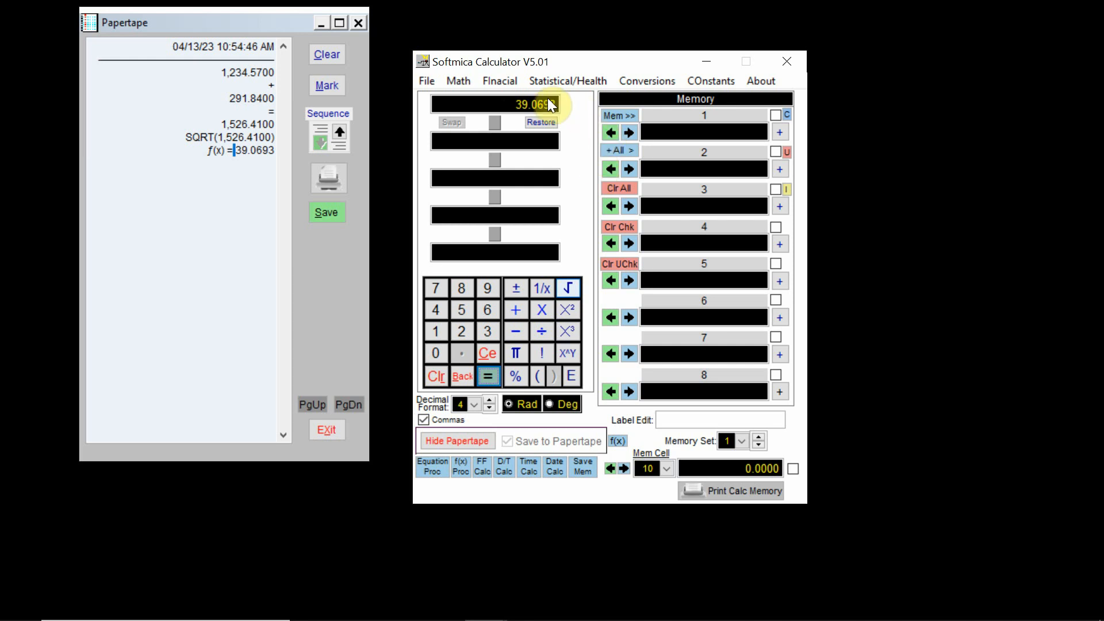
pyautogui.click(538, 316)
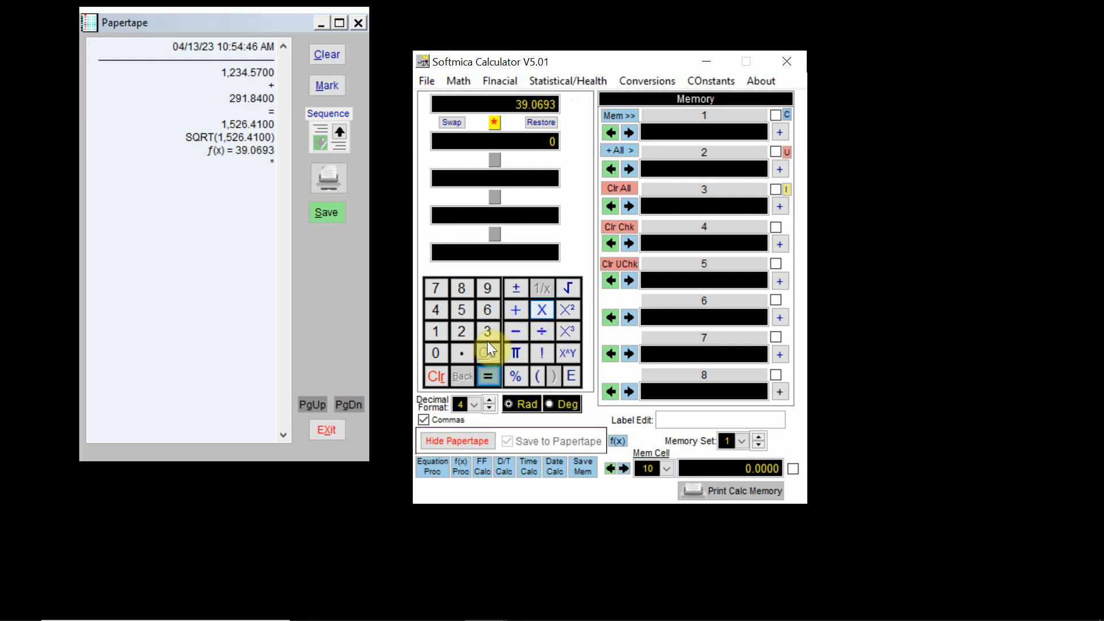
pyautogui.click(439, 291)
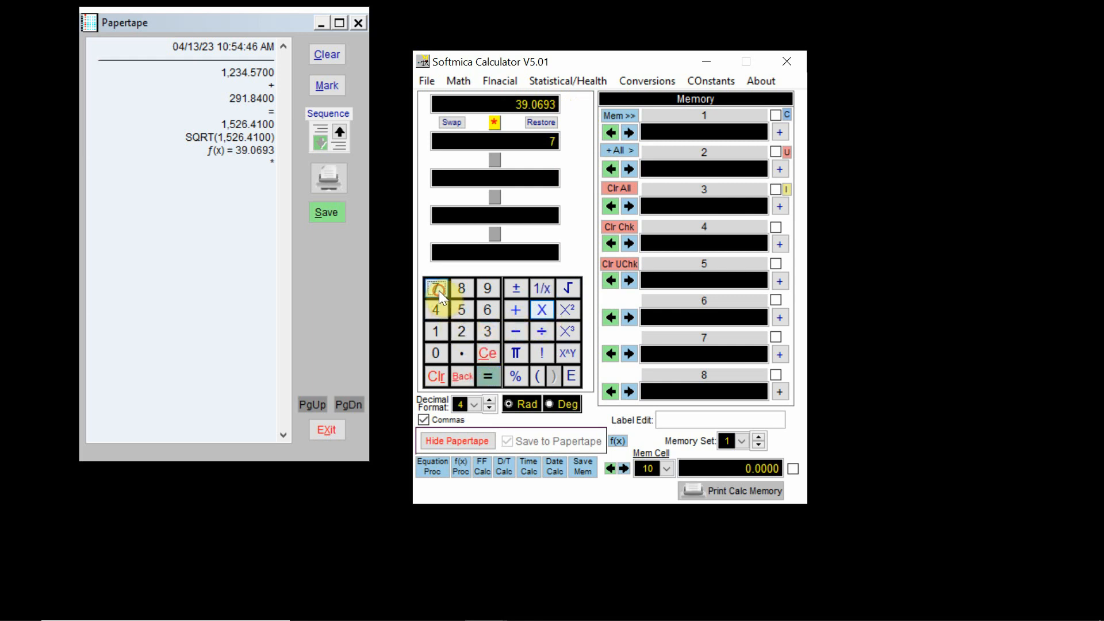
pyautogui.click(569, 290)
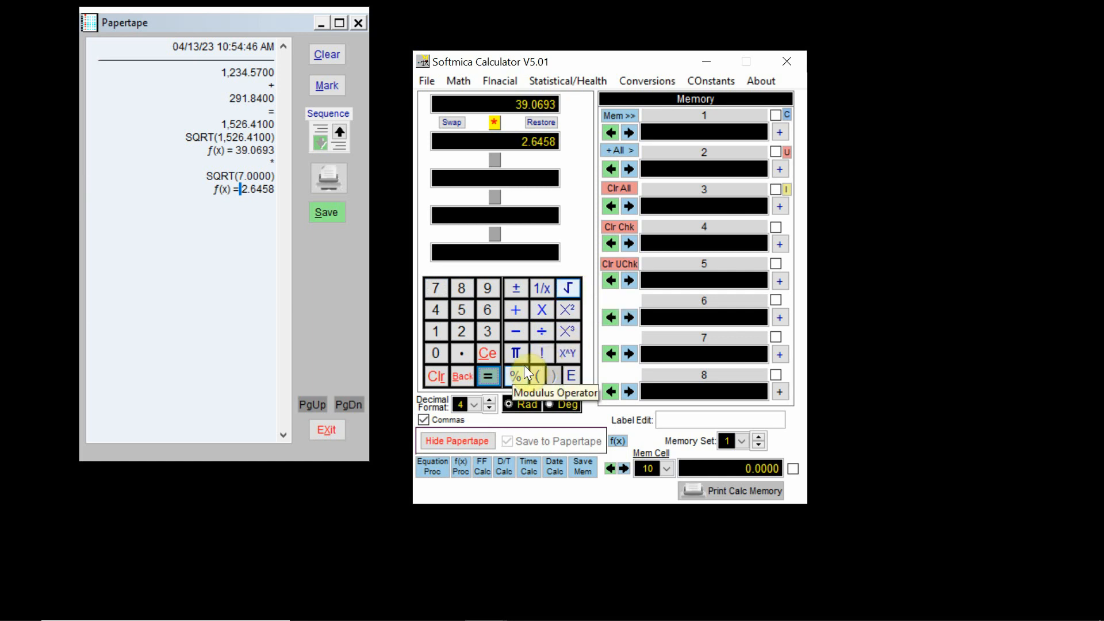
pyautogui.click(493, 378)
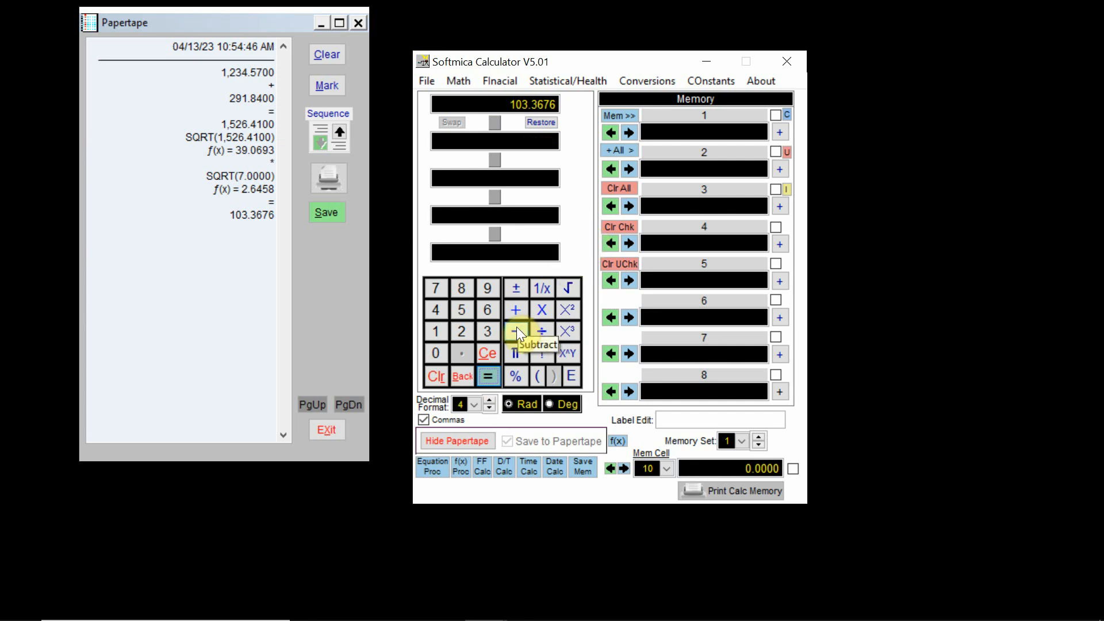
# - Add 1000 to the product and store the total in memory 1
pyautogui.click(516, 311)
pyautogui.click(436, 332)
pyautogui.click(435, 352)
pyautogui.click(436, 352)
pyautogui.click(435, 352)
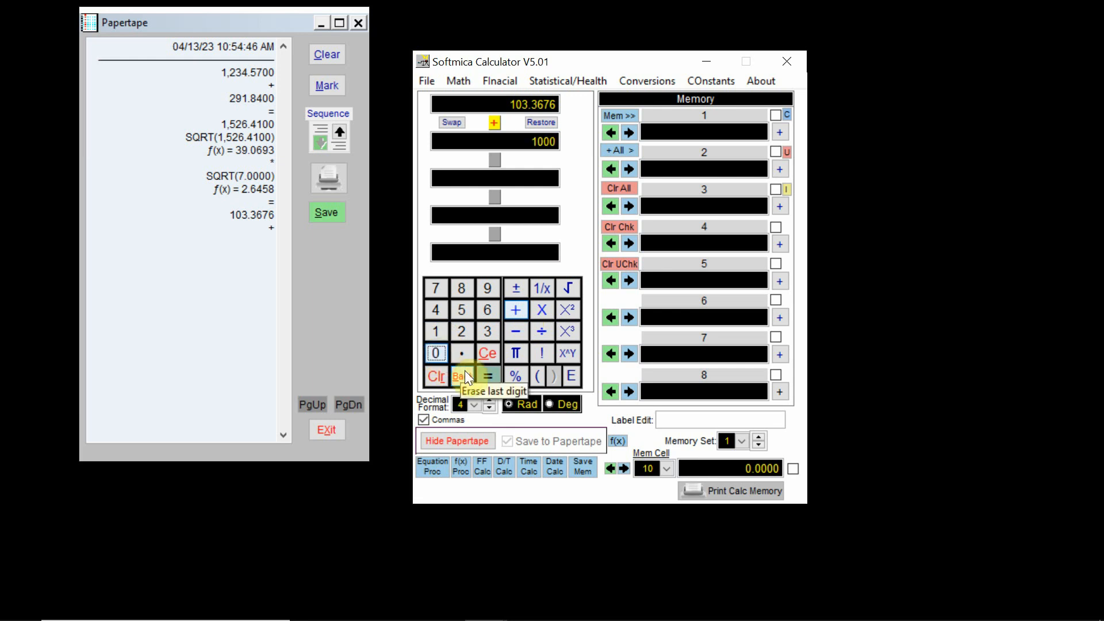
pyautogui.click(490, 377)
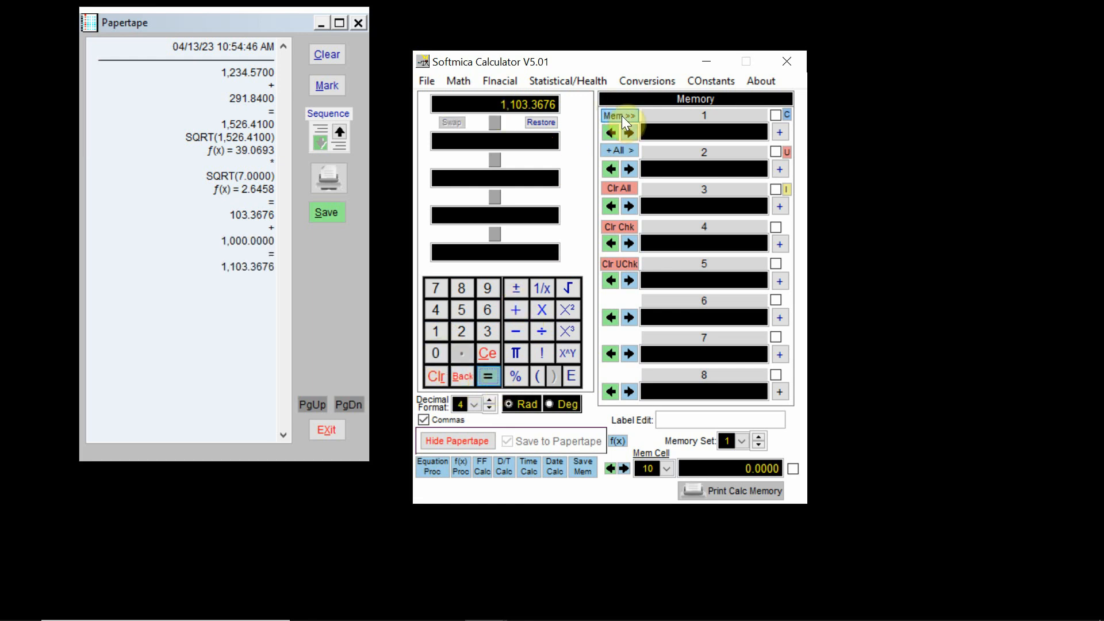
pyautogui.click(630, 133)
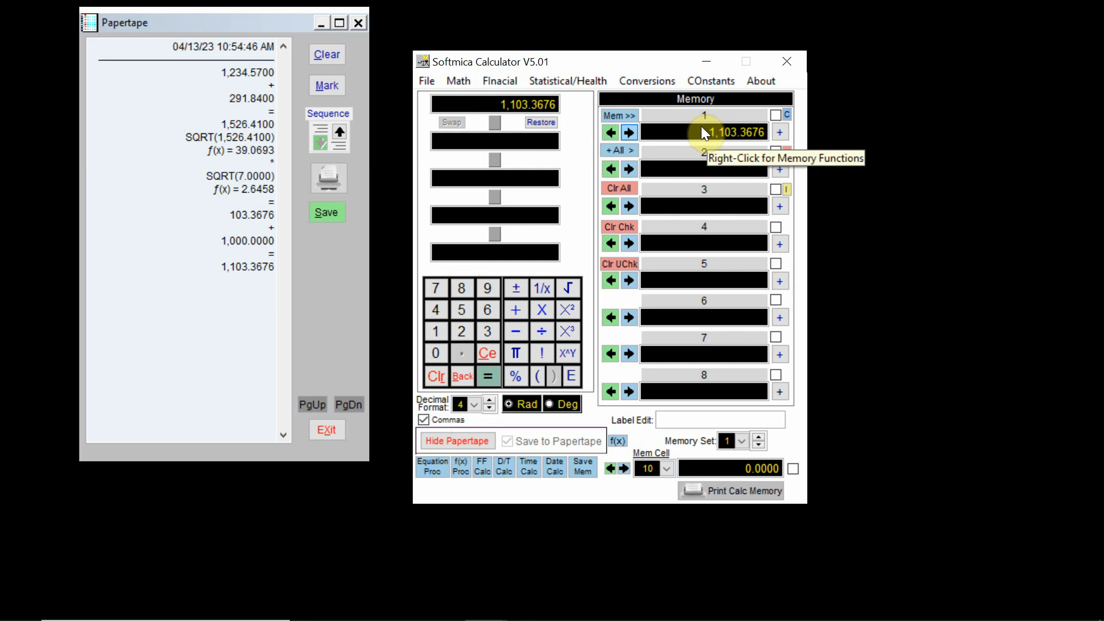
# - Toggle the comma separators off and on, and alternate the decimal format between 3 and 4, ending at 3
pyautogui.click(424, 420)
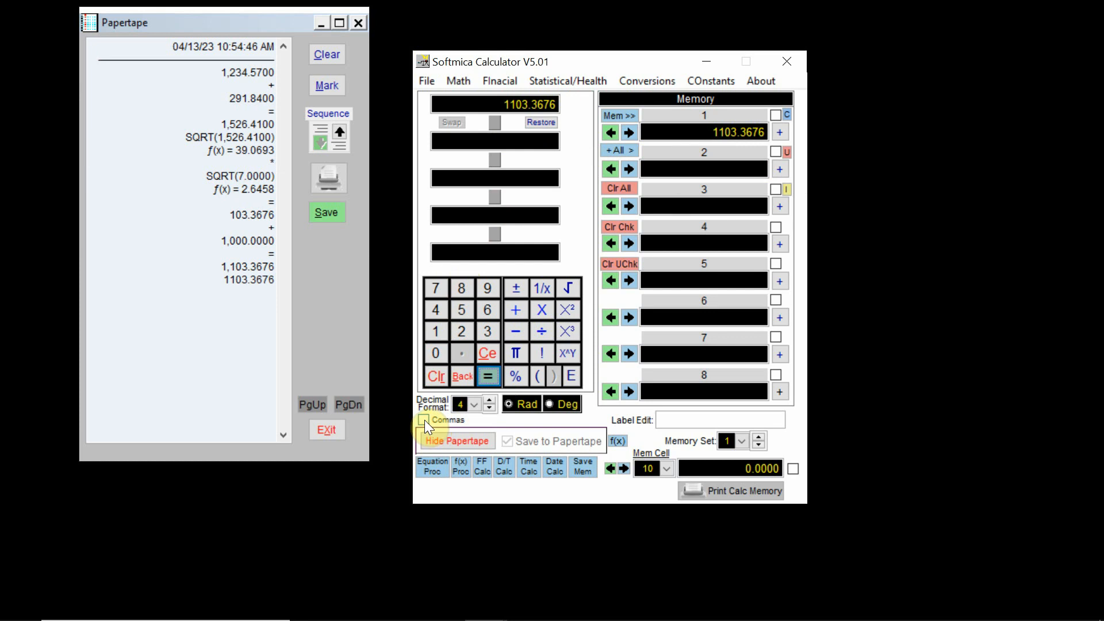
pyautogui.click(424, 419)
pyautogui.click(487, 409)
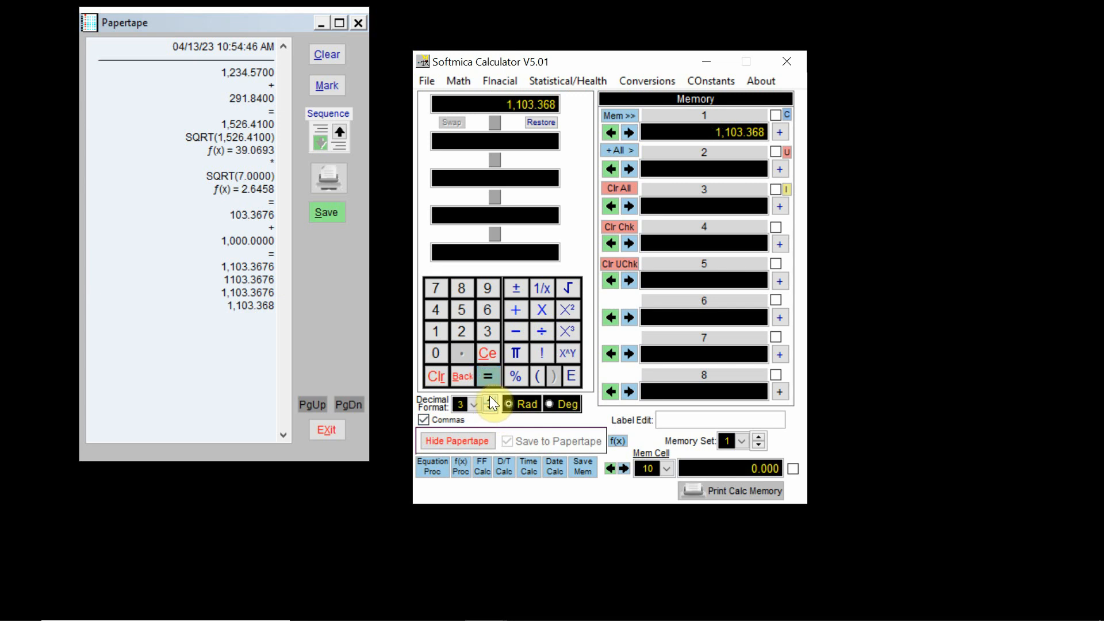
pyautogui.click(490, 400)
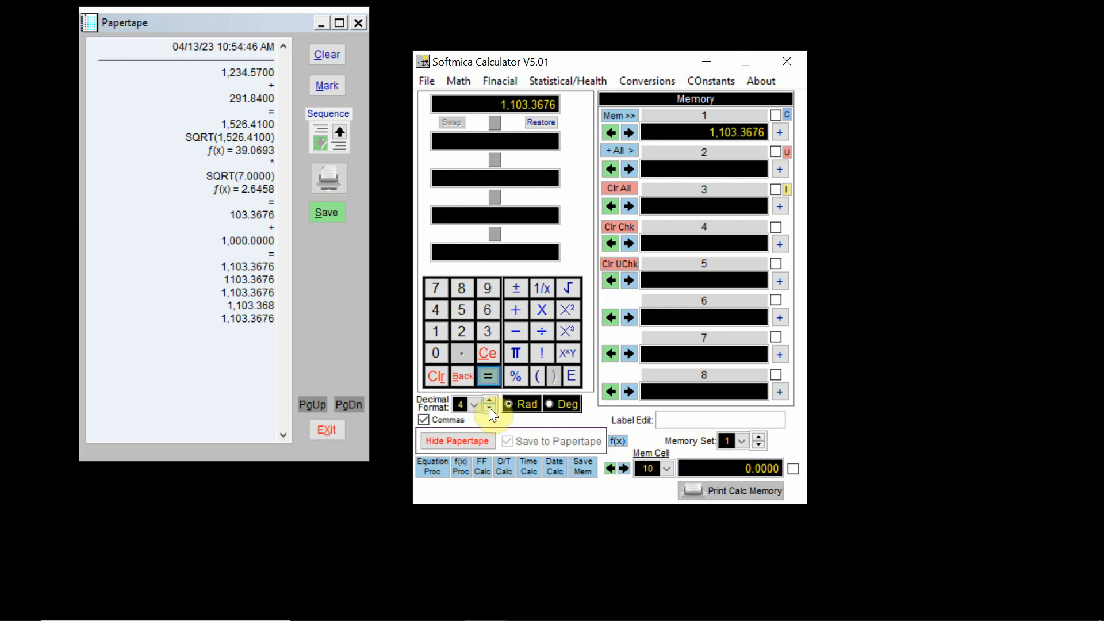
pyautogui.click(490, 407)
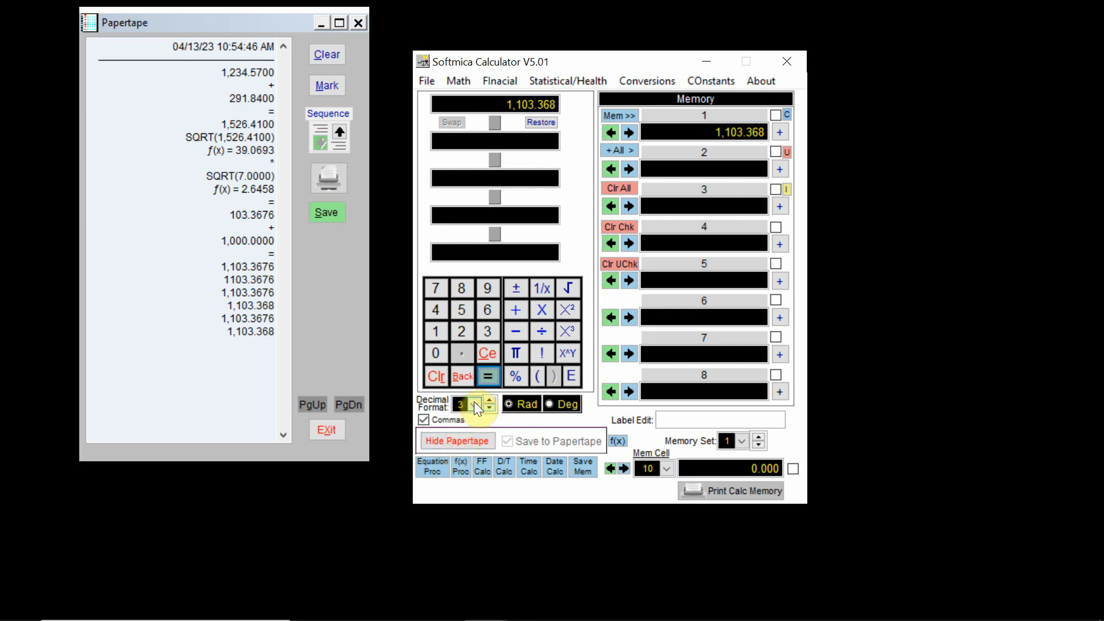
# - Set the decimal format to the exponential option Ex
pyautogui.click(474, 405)
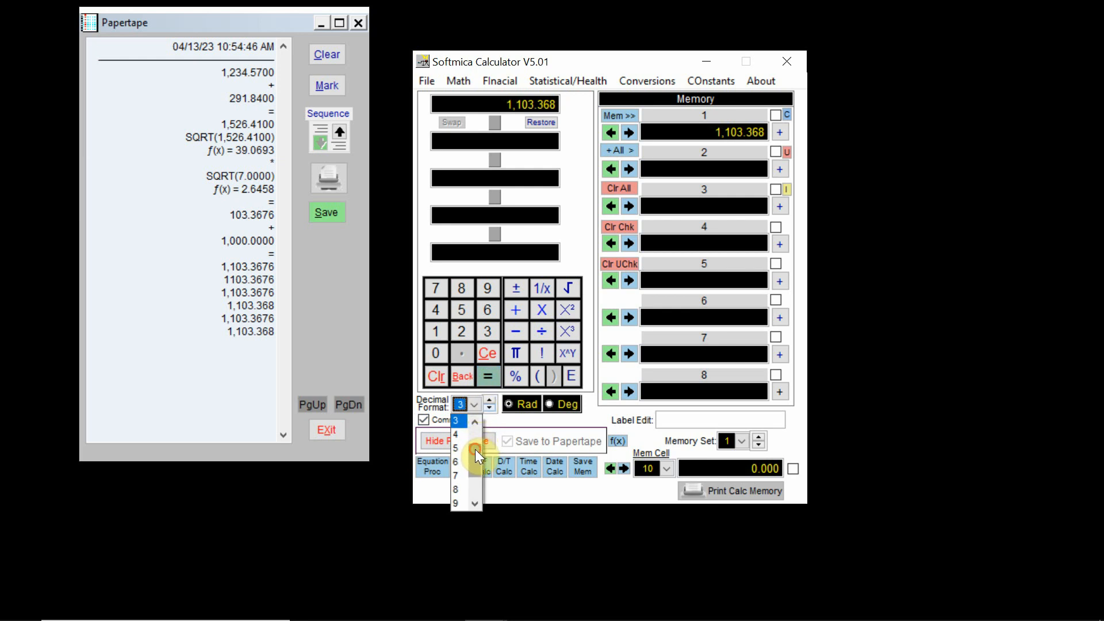
pyautogui.moveTo(475, 447); pyautogui.dragTo(473, 468)
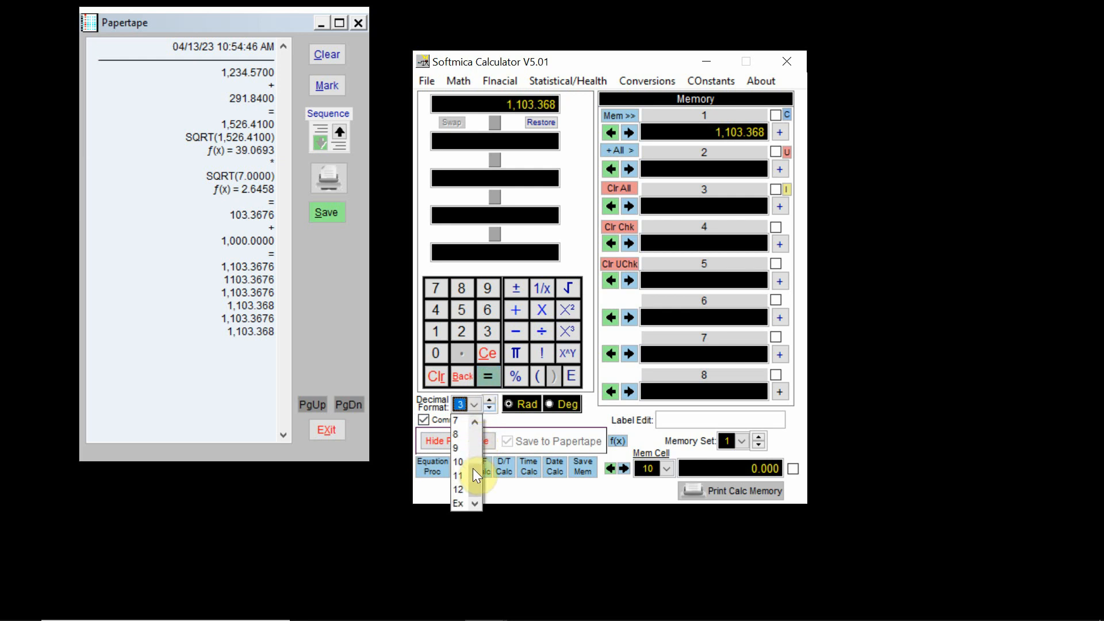
pyautogui.click(463, 503)
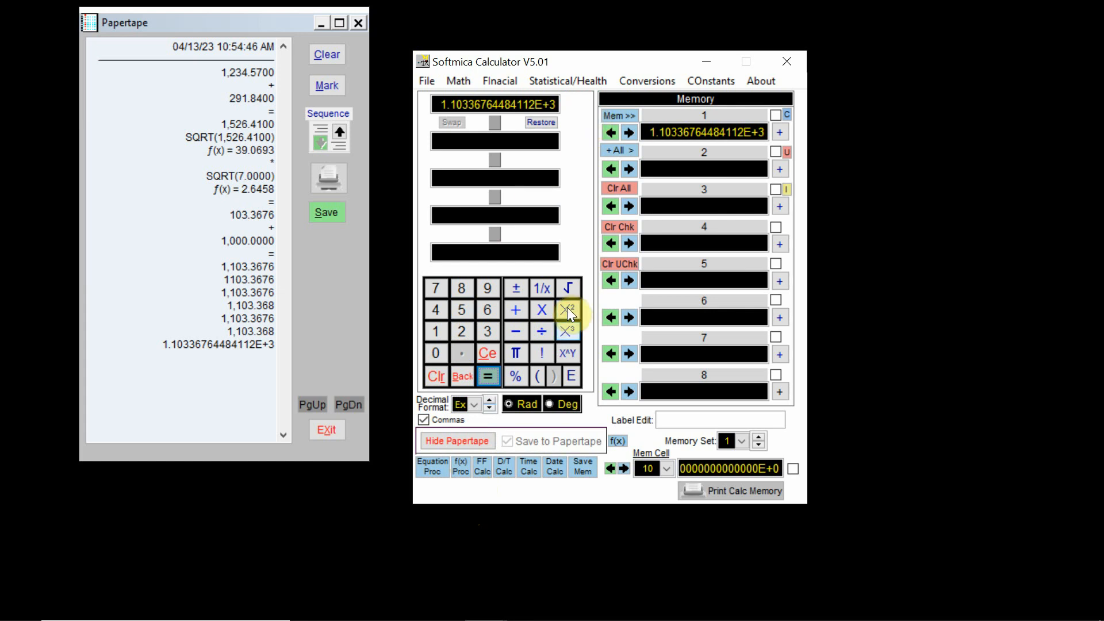
# - Set the decimal format to 4 decimal places
pyautogui.click(474, 406)
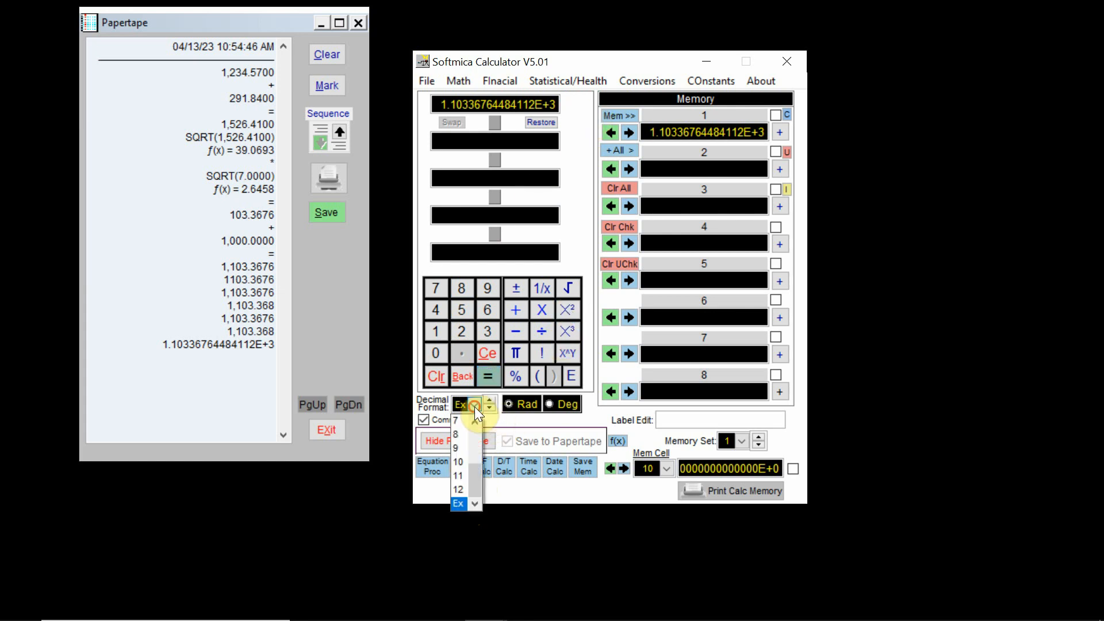
pyautogui.moveTo(478, 464); pyautogui.dragTo(478, 456)
pyautogui.click(464, 437)
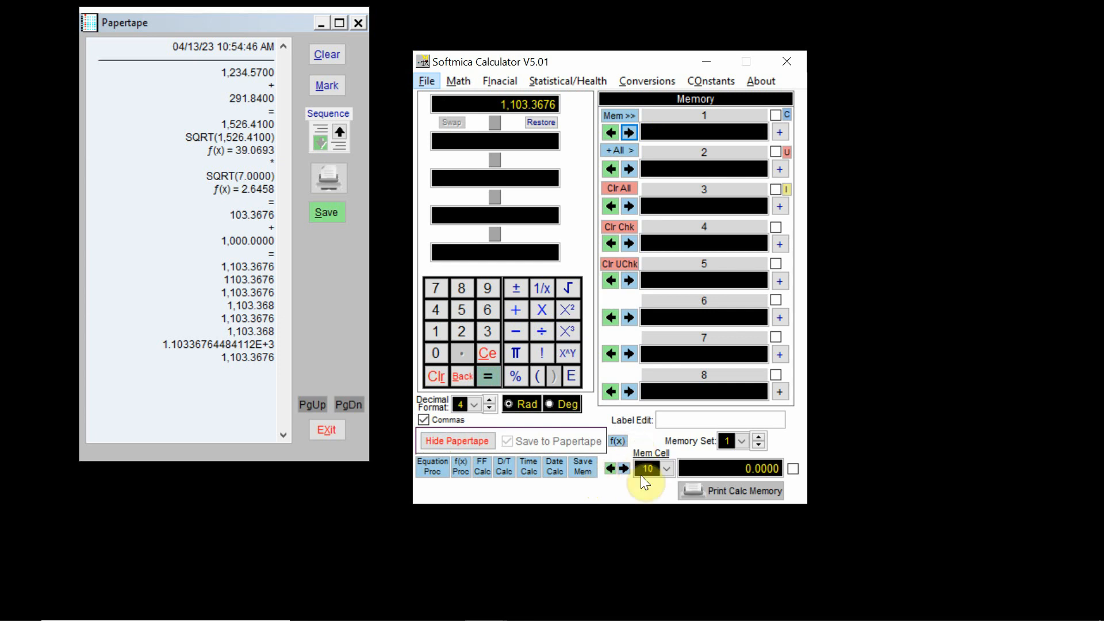
# - Calculate 6 + 4 × 5 and check the intermediate result on the papertape
pyautogui.click(493, 312)
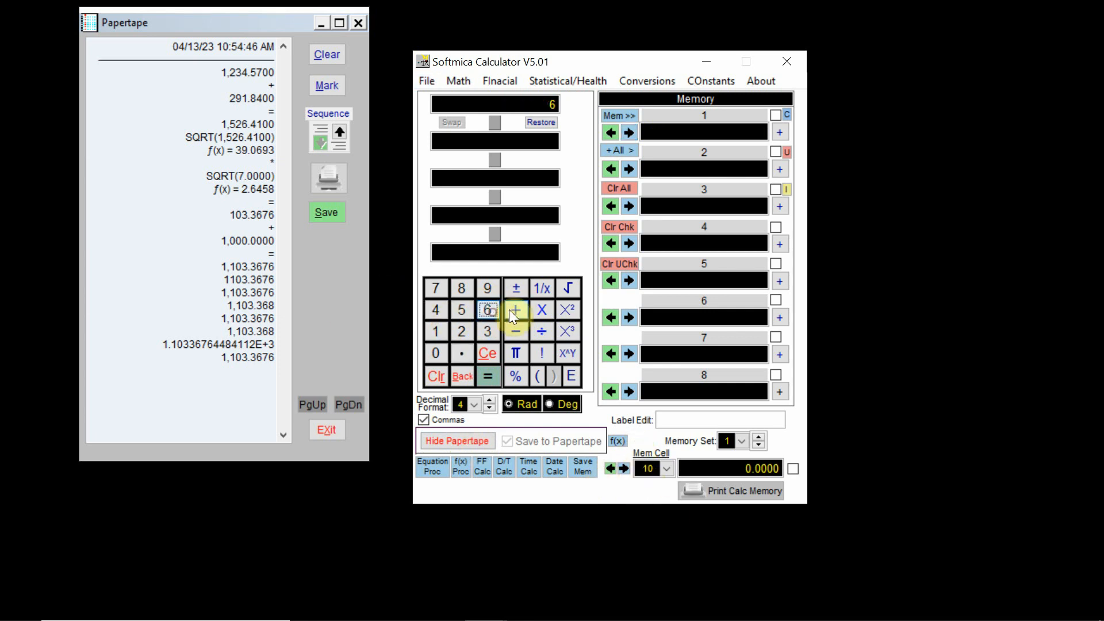
pyautogui.click(517, 308)
pyautogui.click(438, 310)
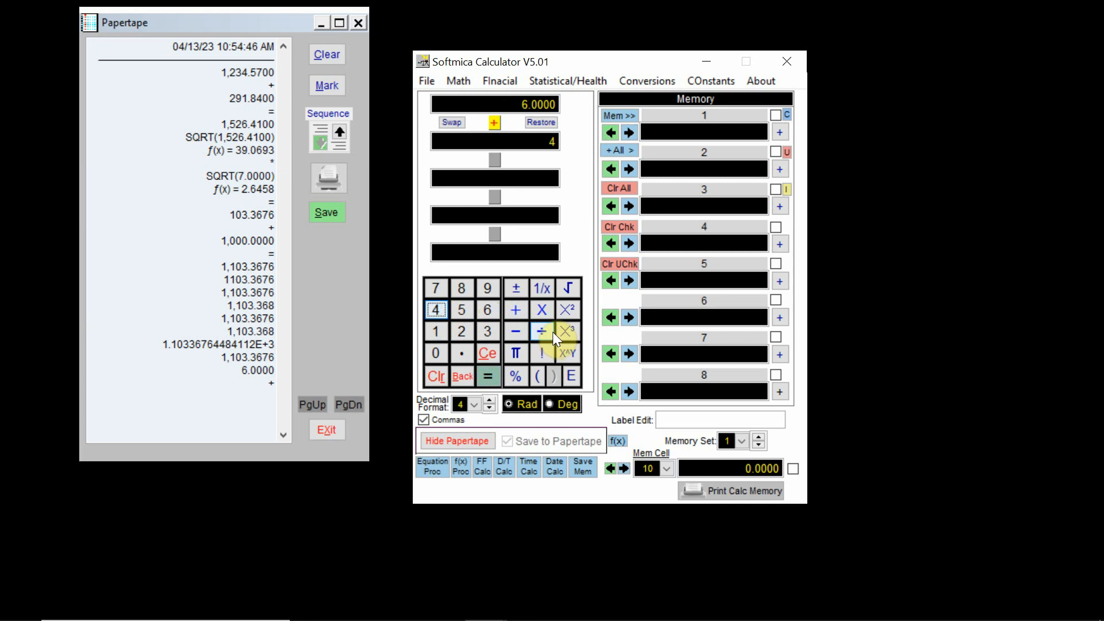
pyautogui.click(541, 311)
pyautogui.click(461, 310)
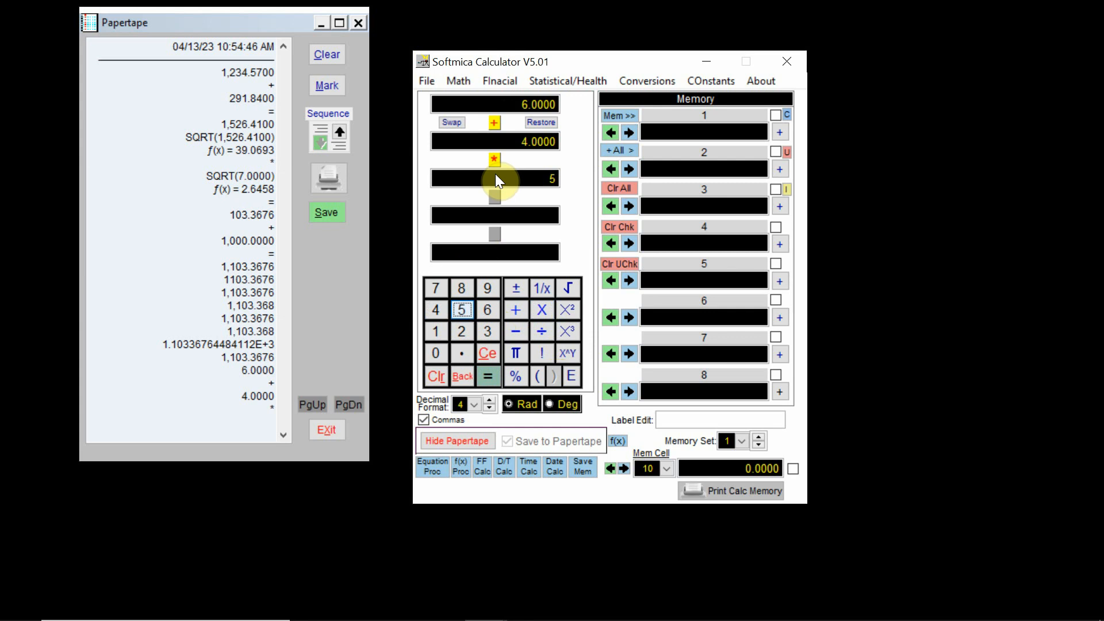
pyautogui.click(491, 377)
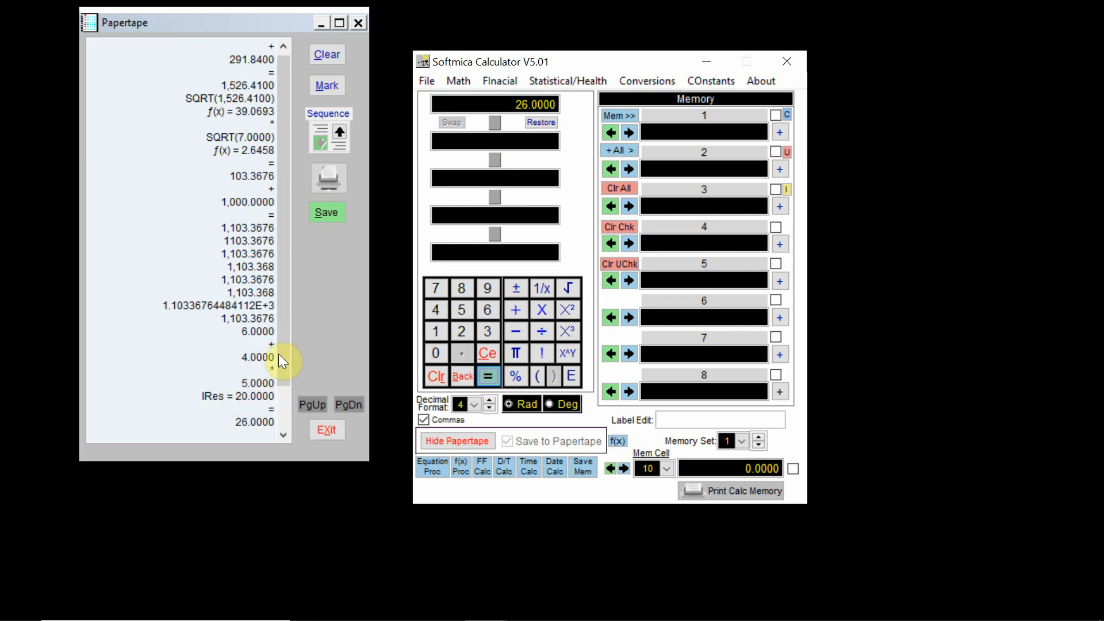
pyautogui.click(281, 434)
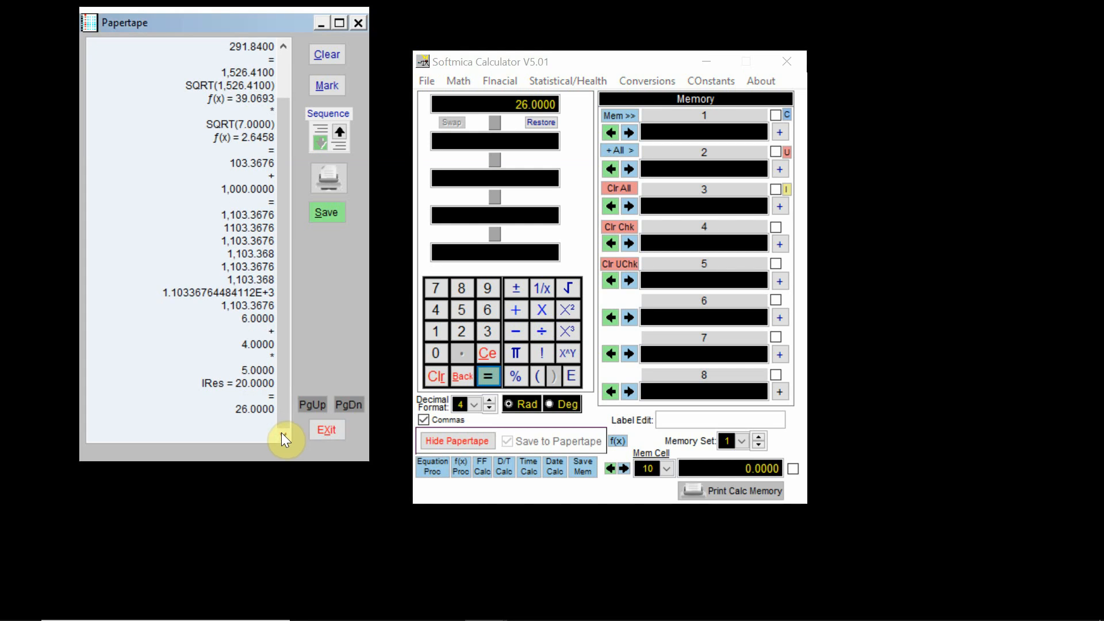
# - Calculate 6 × 4 + 5 as a new chained calculation
pyautogui.click(488, 311)
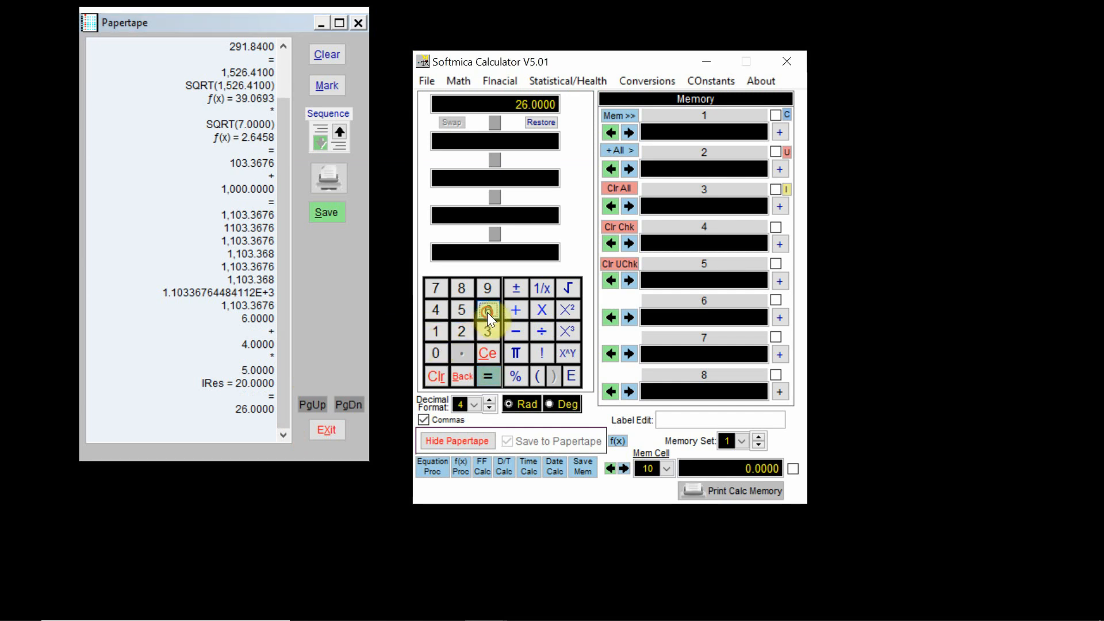
pyautogui.click(536, 311)
pyautogui.click(434, 310)
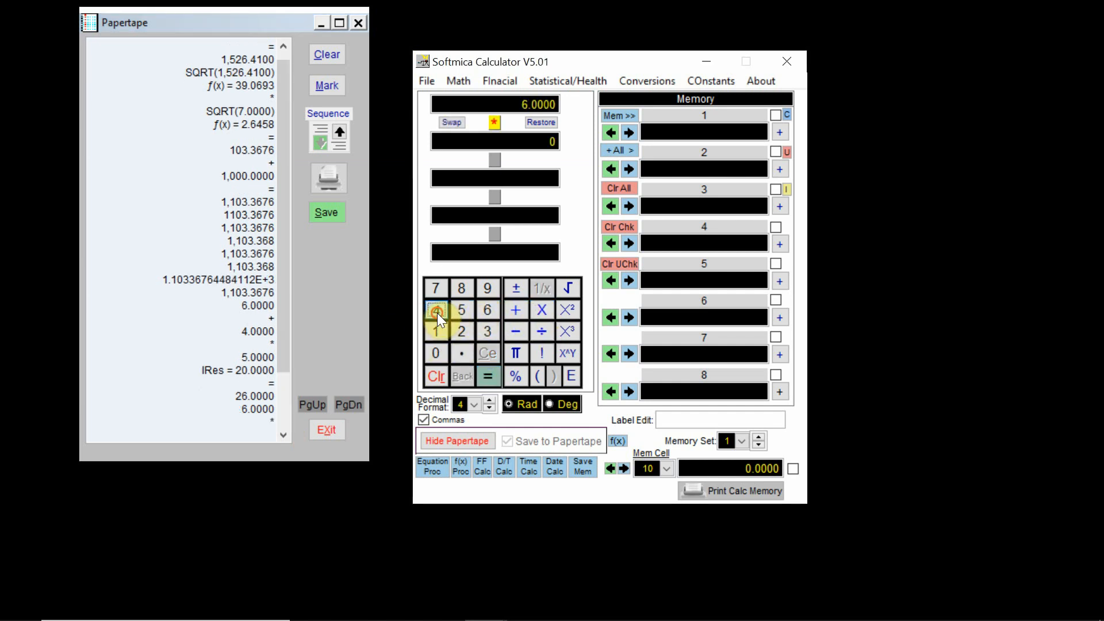
pyautogui.click(513, 307)
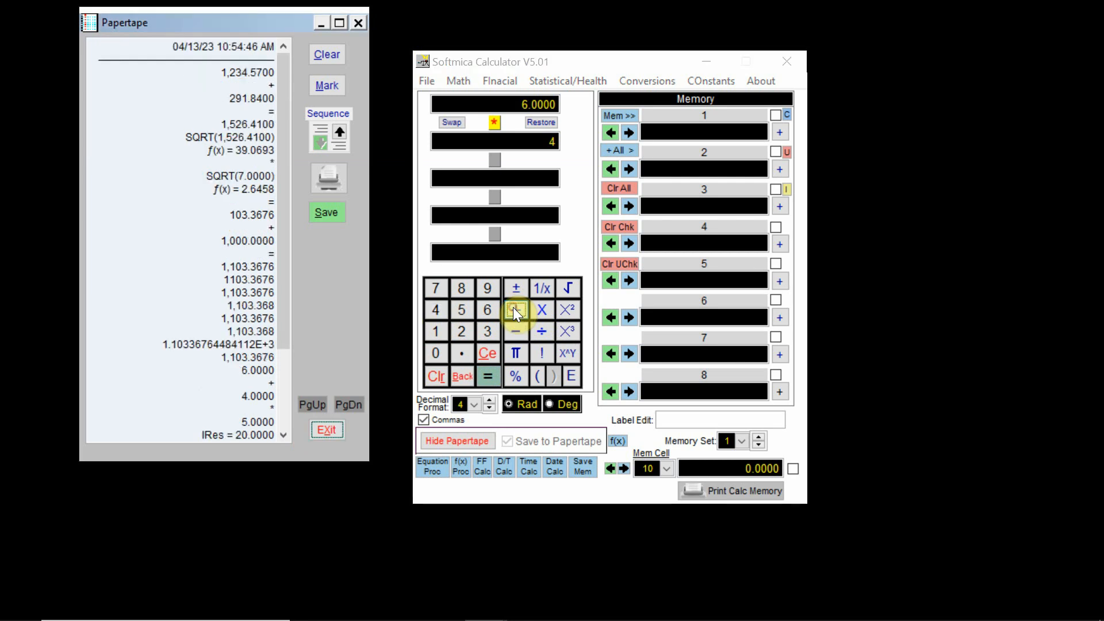
pyautogui.click(460, 314)
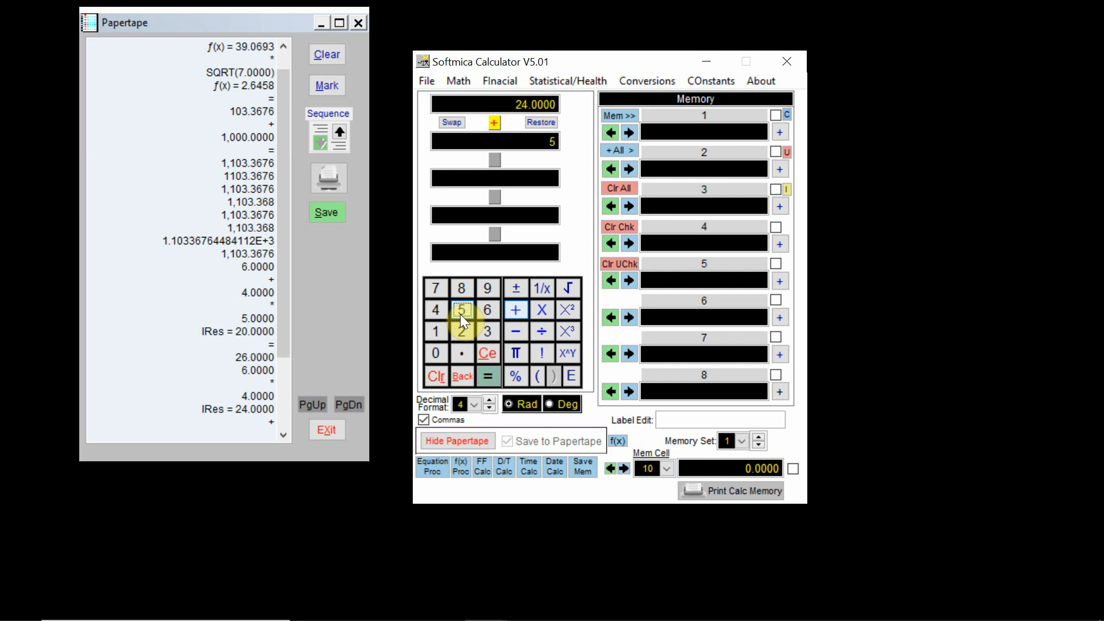
pyautogui.click(488, 378)
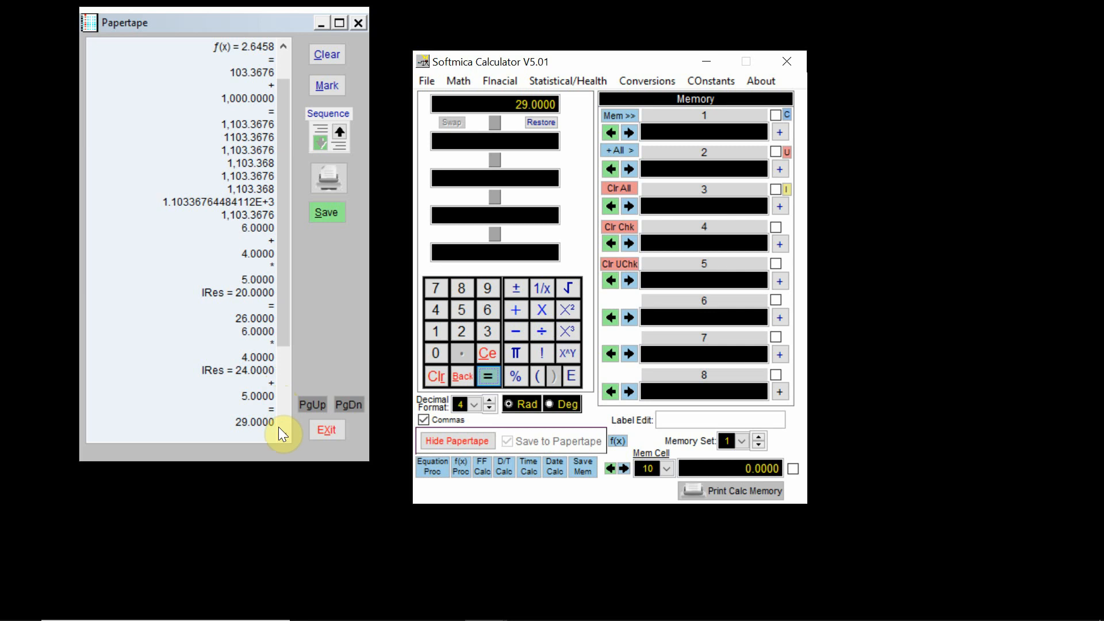
# - Calculate 5 + 6 ÷ 7 raised to the power 1.8, stacking the operands over four levels
pyautogui.click(460, 319)
pyautogui.click(519, 314)
pyautogui.click(486, 314)
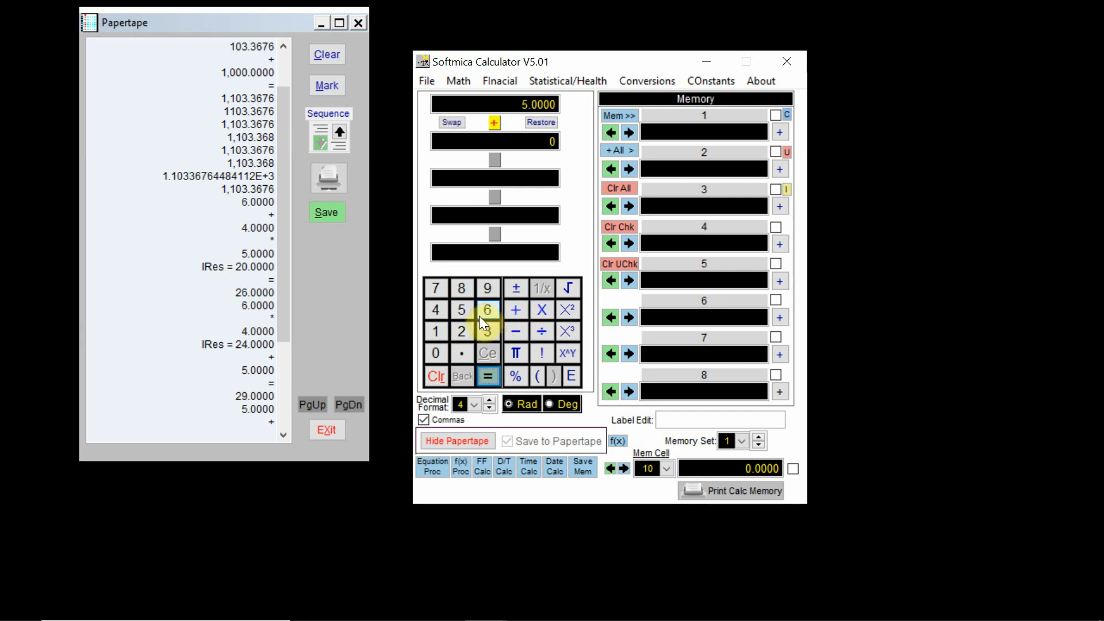
pyautogui.click(541, 334)
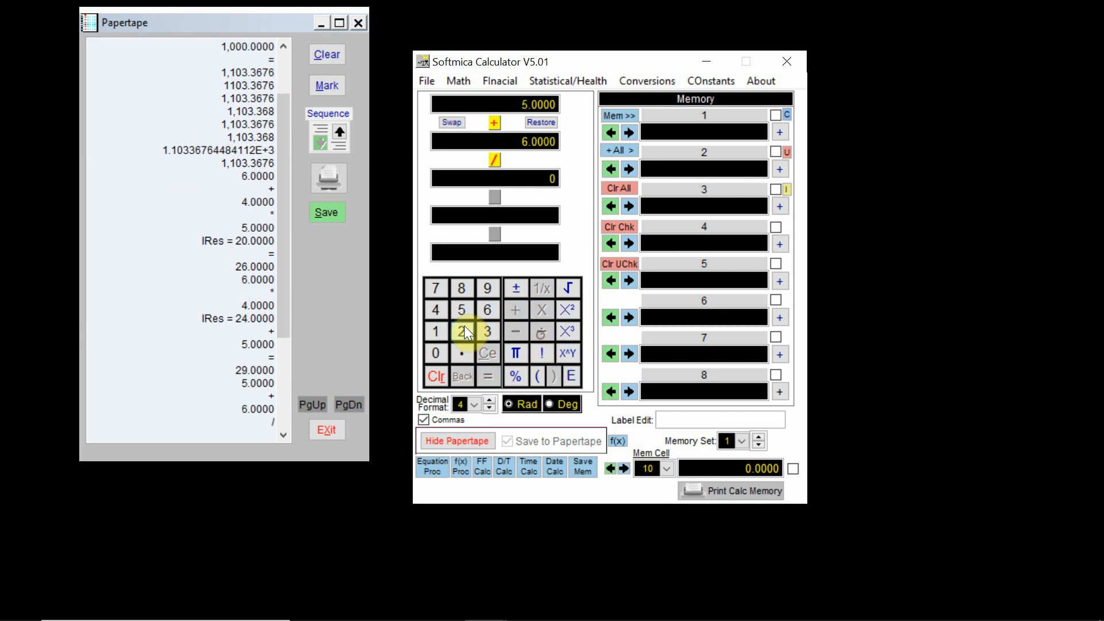
pyautogui.click(437, 290)
pyautogui.click(565, 352)
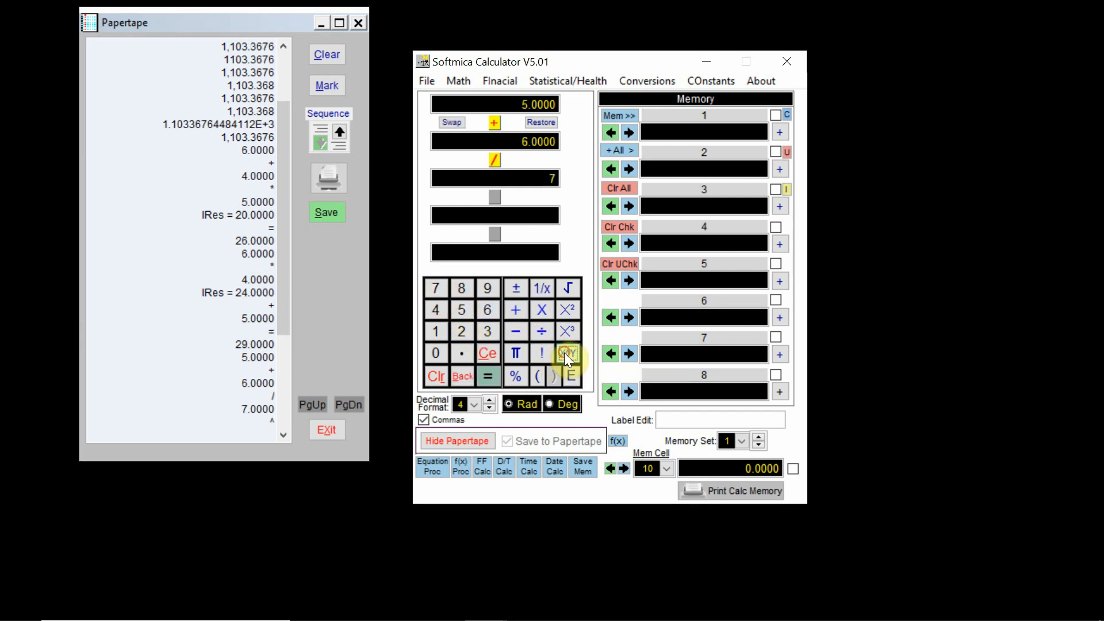
pyautogui.click(437, 331)
pyautogui.click(462, 348)
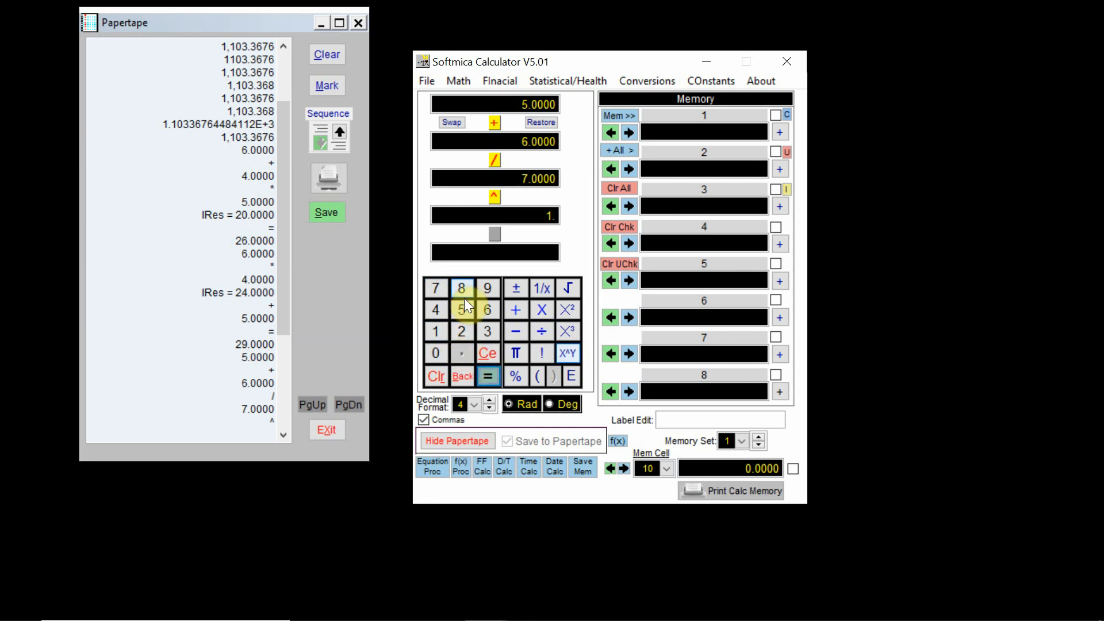
pyautogui.click(464, 295)
pyautogui.click(492, 376)
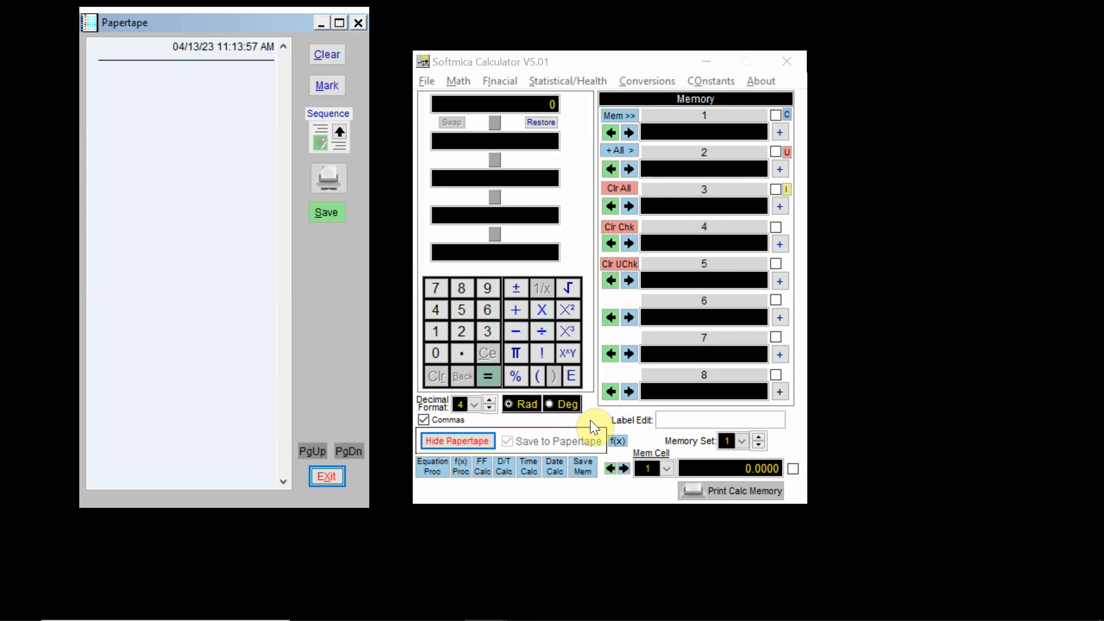
# - Calculate 3 × (4 + 5) using an opening parenthesis before the sum
pyautogui.click(491, 333)
pyautogui.click(542, 310)
pyautogui.click(534, 378)
pyautogui.click(438, 309)
pyautogui.click(512, 313)
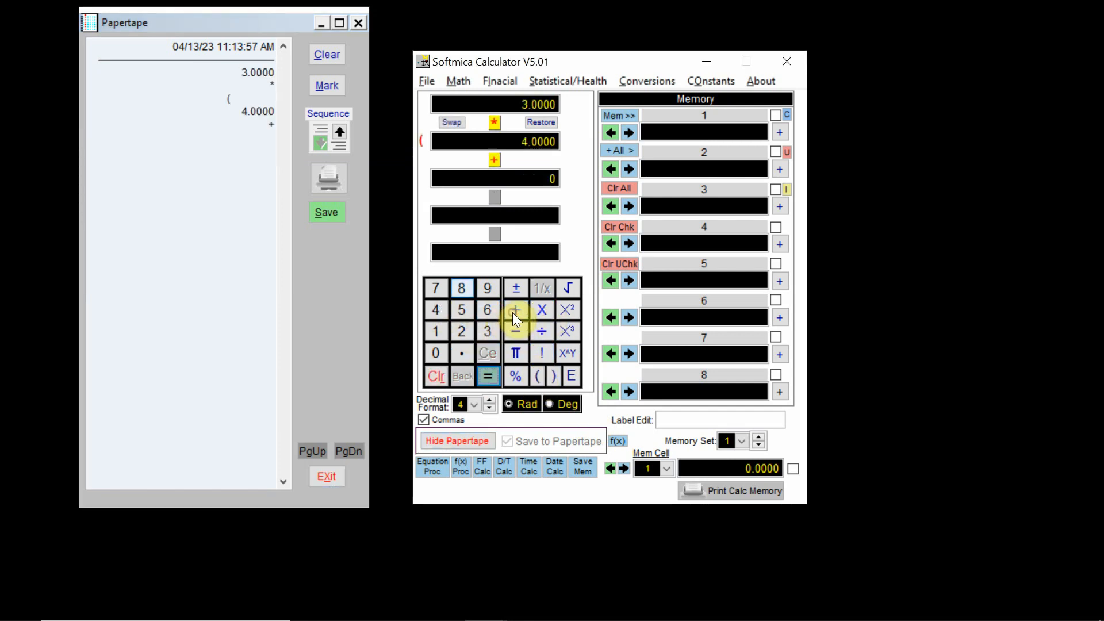
pyautogui.click(461, 310)
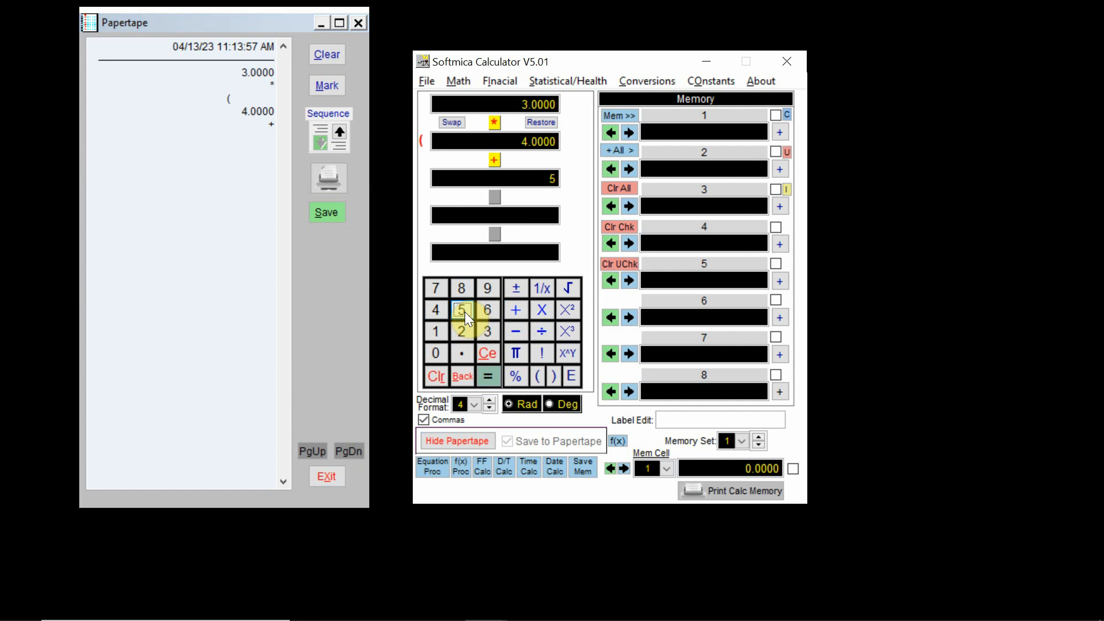
pyautogui.click(489, 377)
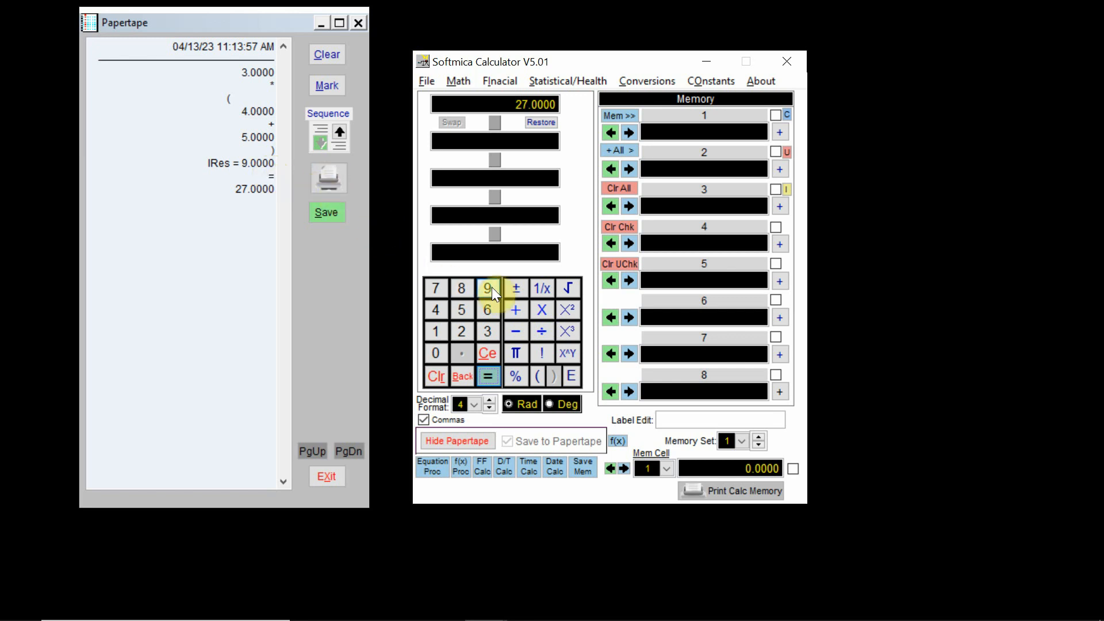
# - Multiply the current result by the parenthesised sum (5 + 6), closing the parenthesis before evaluating
pyautogui.click(545, 314)
pyautogui.click(539, 378)
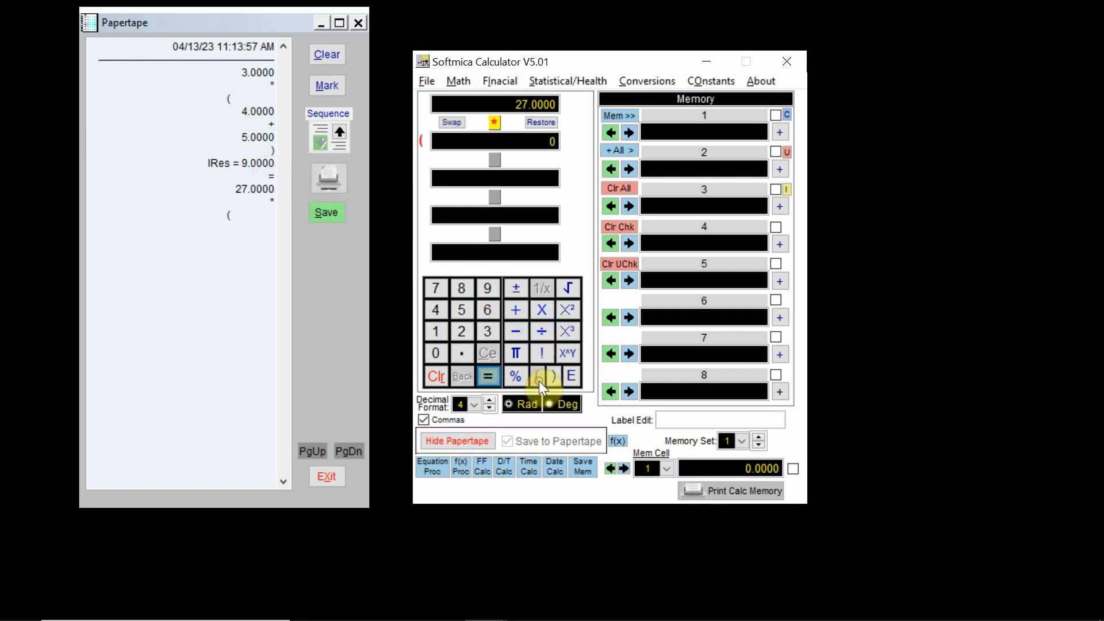
pyautogui.click(466, 312)
pyautogui.click(519, 315)
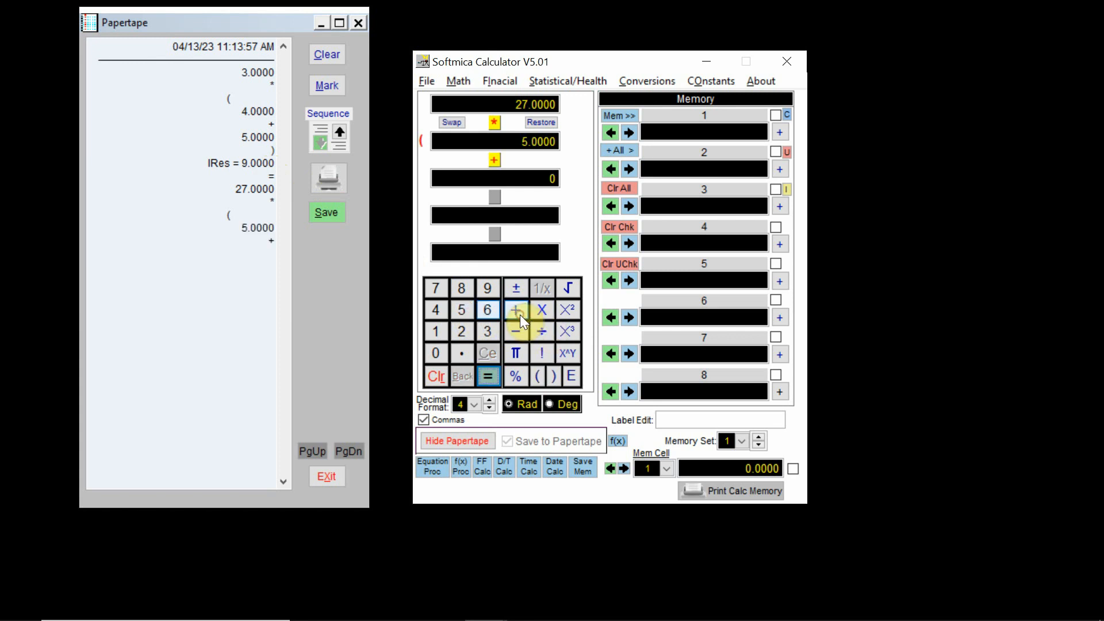
pyautogui.click(484, 310)
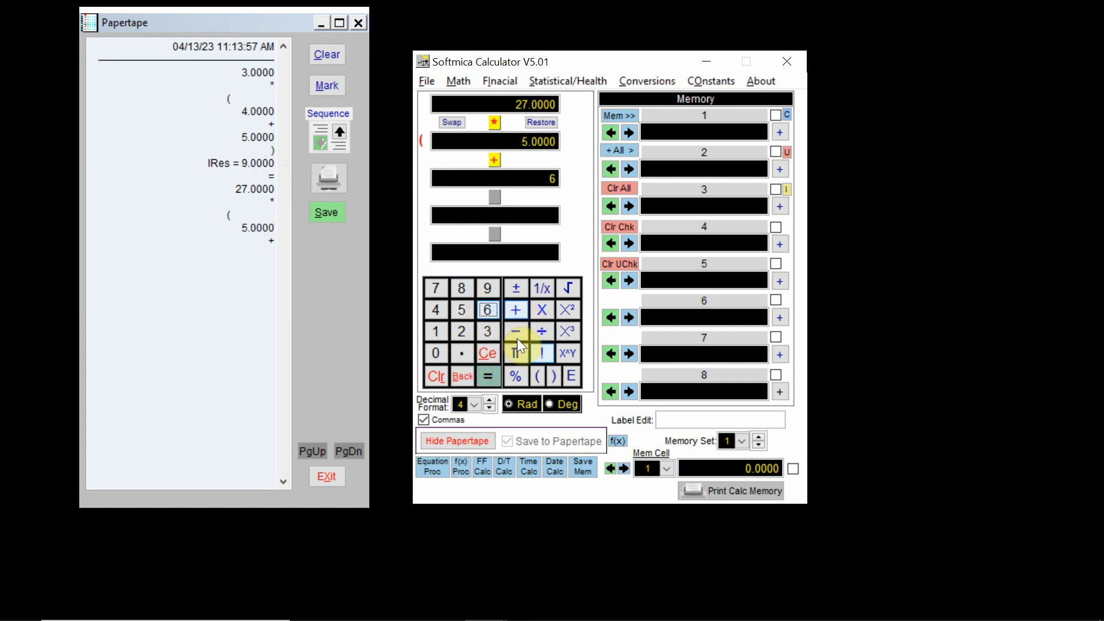
pyautogui.click(554, 372)
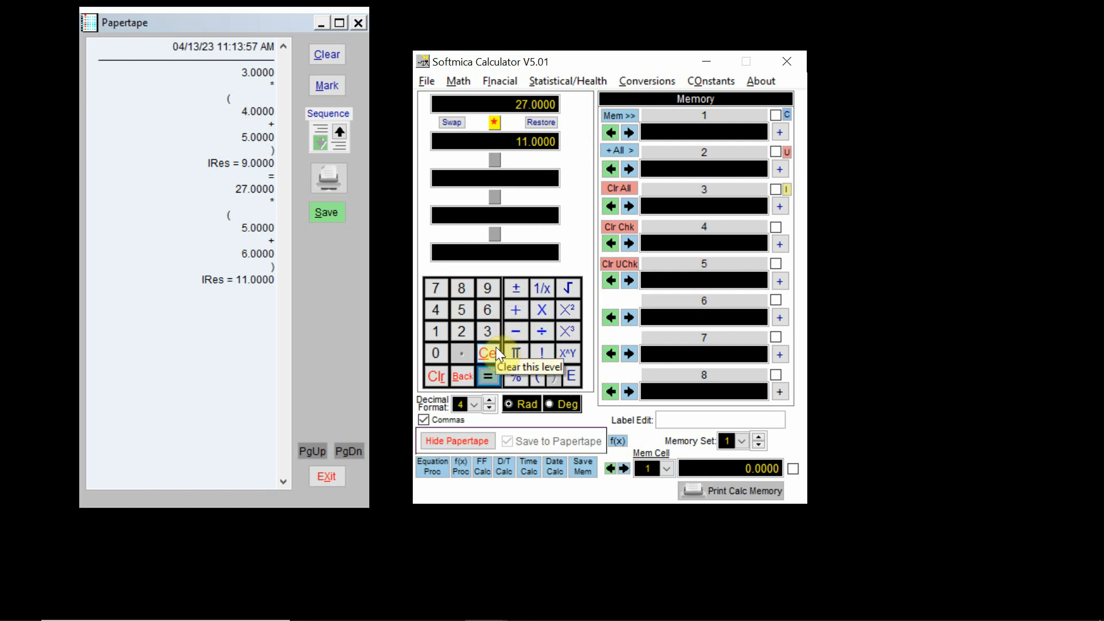
pyautogui.click(493, 375)
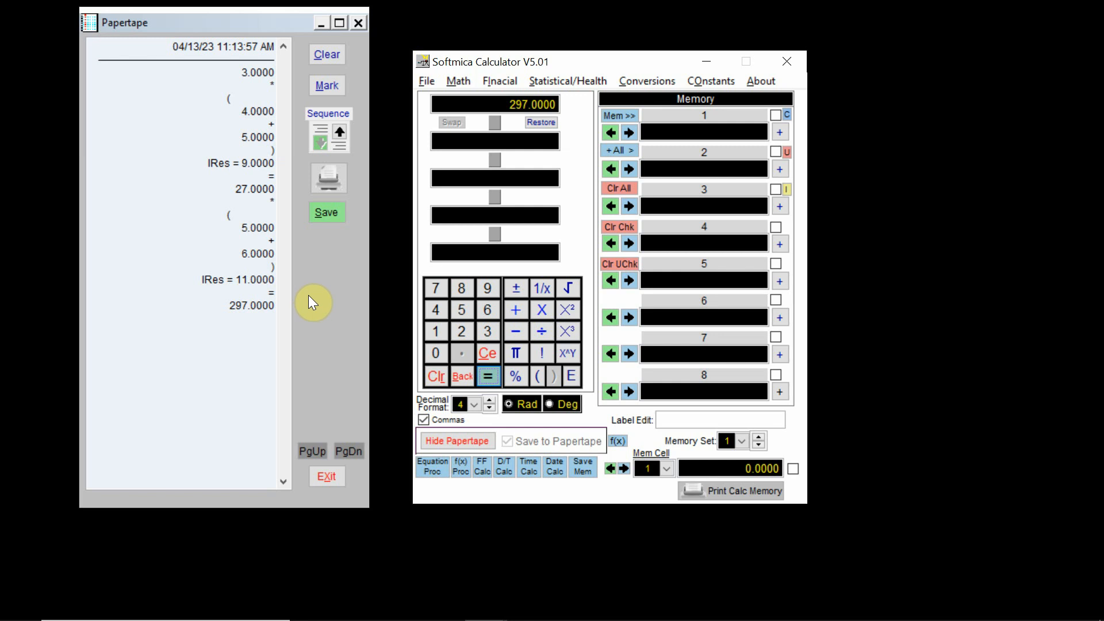
# - Enter an addition of 16 to the current result, then clear the entire calculation
pyautogui.write('+16')
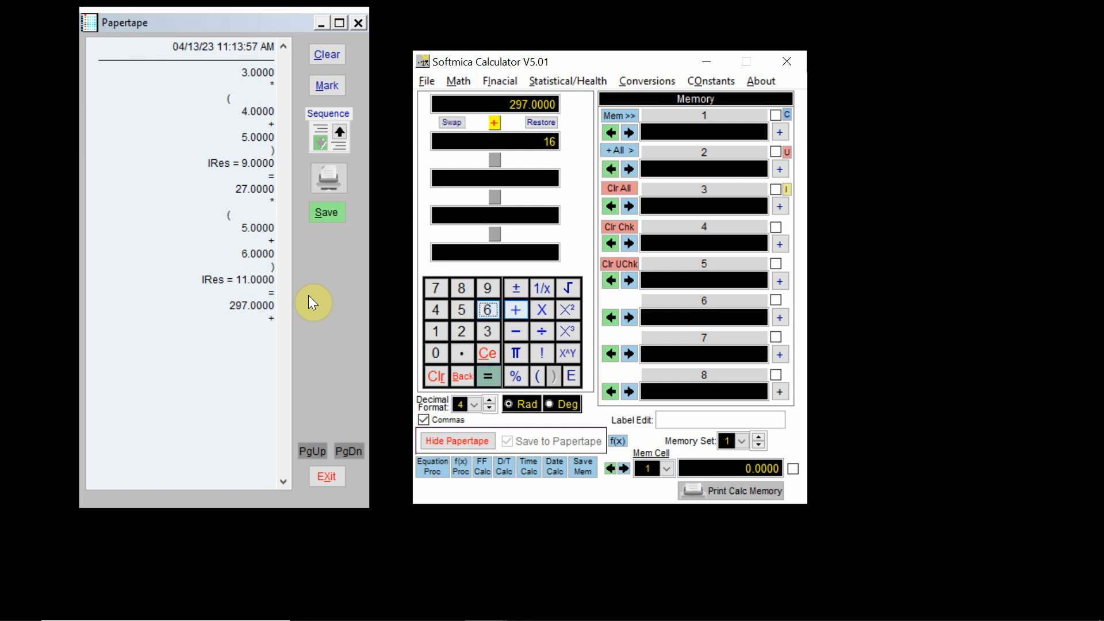
pyautogui.click(438, 374)
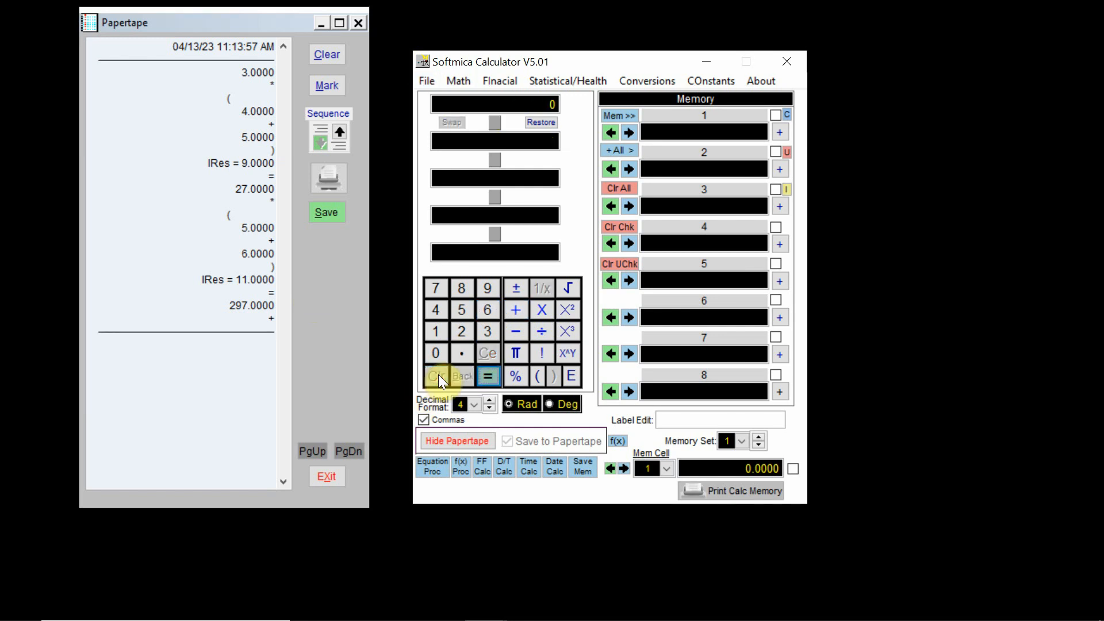
# - Enter 6 + 7 and clear only the second operand, keeping the 6 and the addition
pyautogui.write('.')
pyautogui.click(488, 316)
pyautogui.click(511, 312)
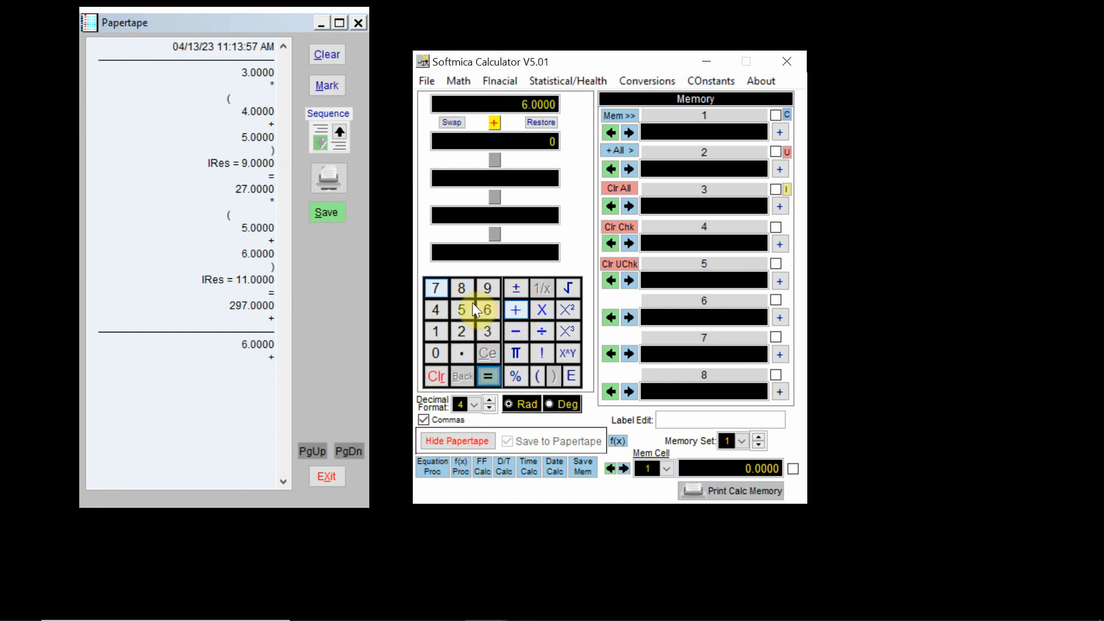
pyautogui.click(447, 288)
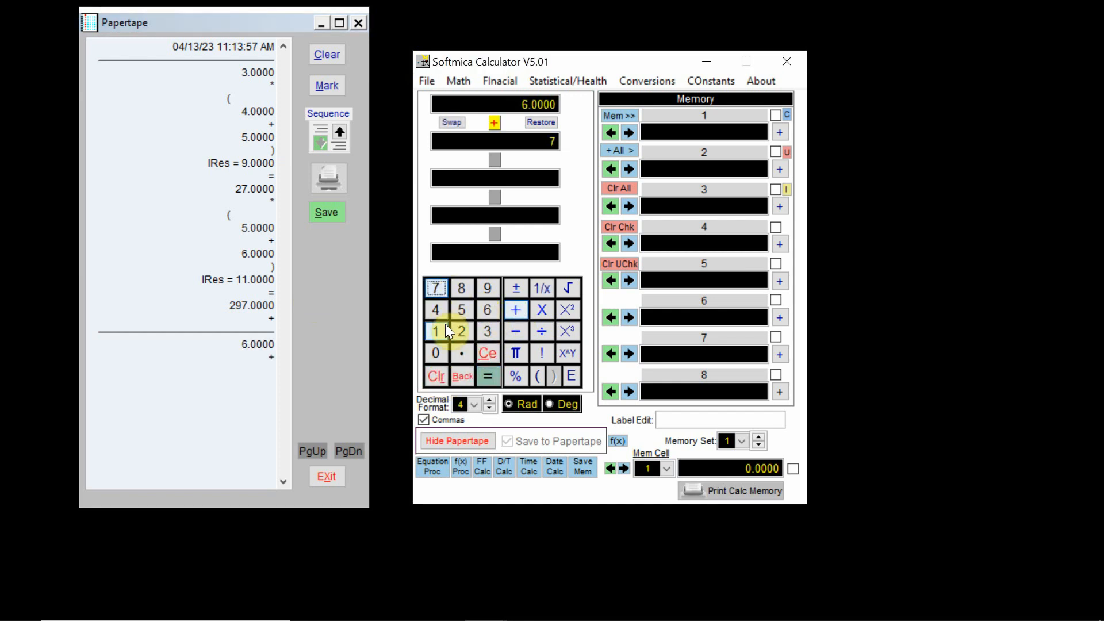
pyautogui.click(483, 352)
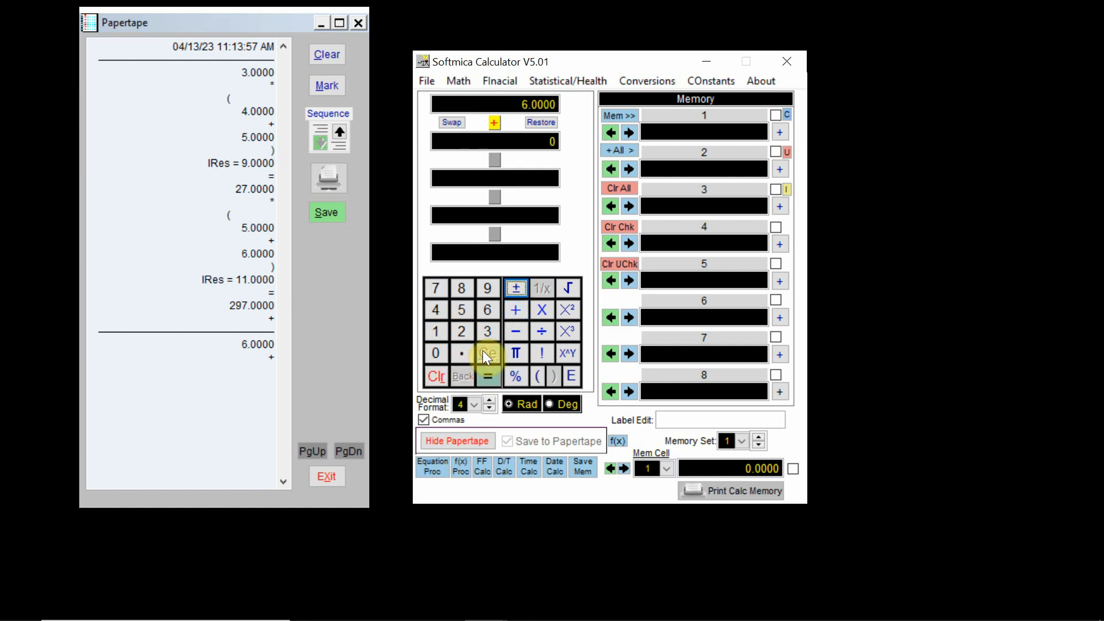
# - Enter 255.33 as the second operand of the addition
pyautogui.click(461, 333)
pyautogui.click(462, 312)
pyautogui.click(463, 312)
pyautogui.click(463, 352)
pyautogui.click(483, 332)
pyautogui.click(484, 332)
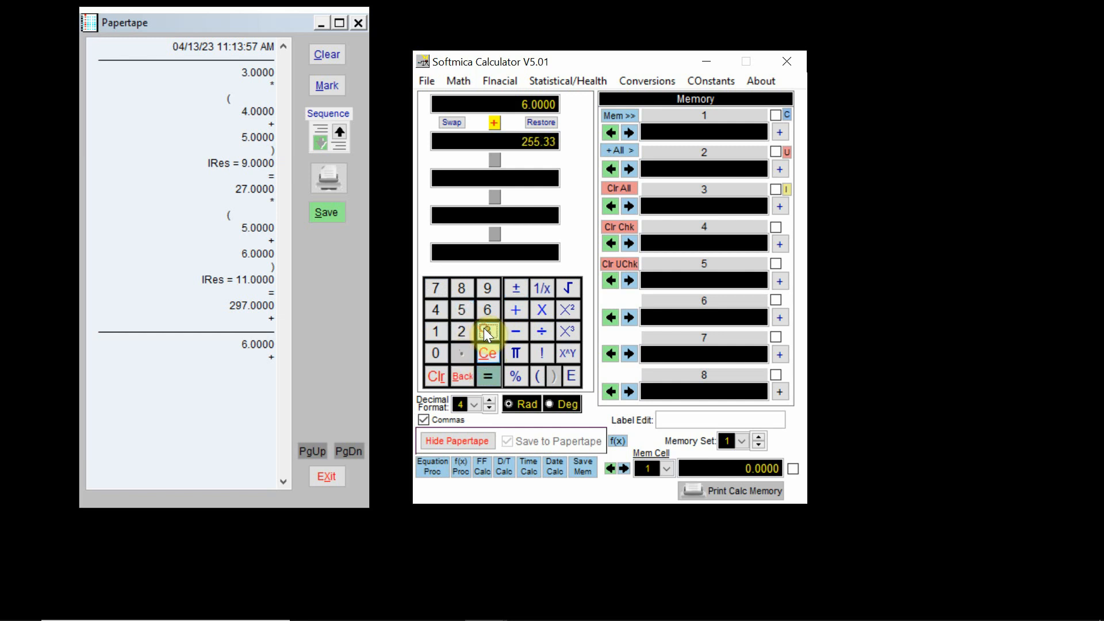
# - Trim the second operand back to 25 digit by digit and swap it with the 6
pyautogui.click(461, 374)
pyautogui.click(461, 374)
pyautogui.click(461, 374)
pyautogui.click(461, 374)
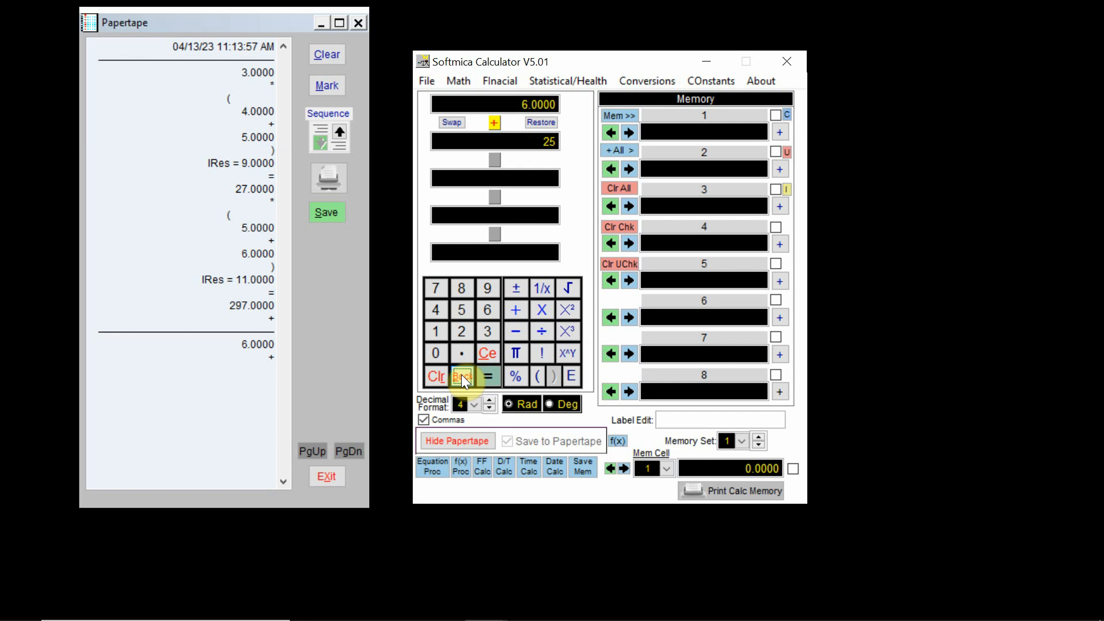
pyautogui.click(458, 123)
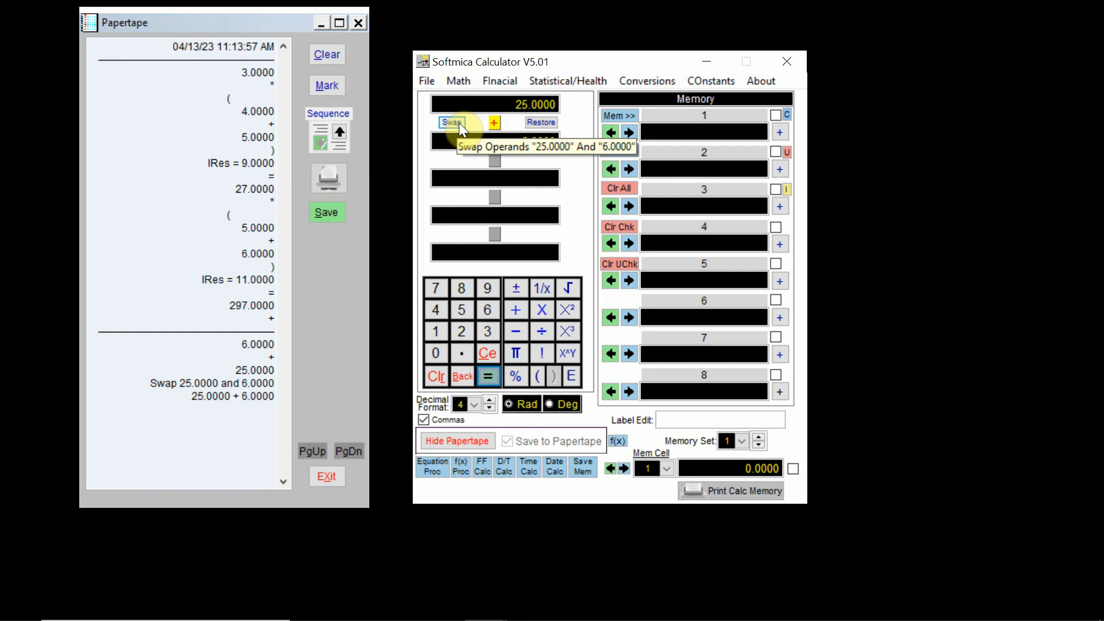
# - Cycle the second operand through the restored values 7 and 6, ending on 6, and calculate the sum
pyautogui.click(553, 126)
pyautogui.click(553, 126)
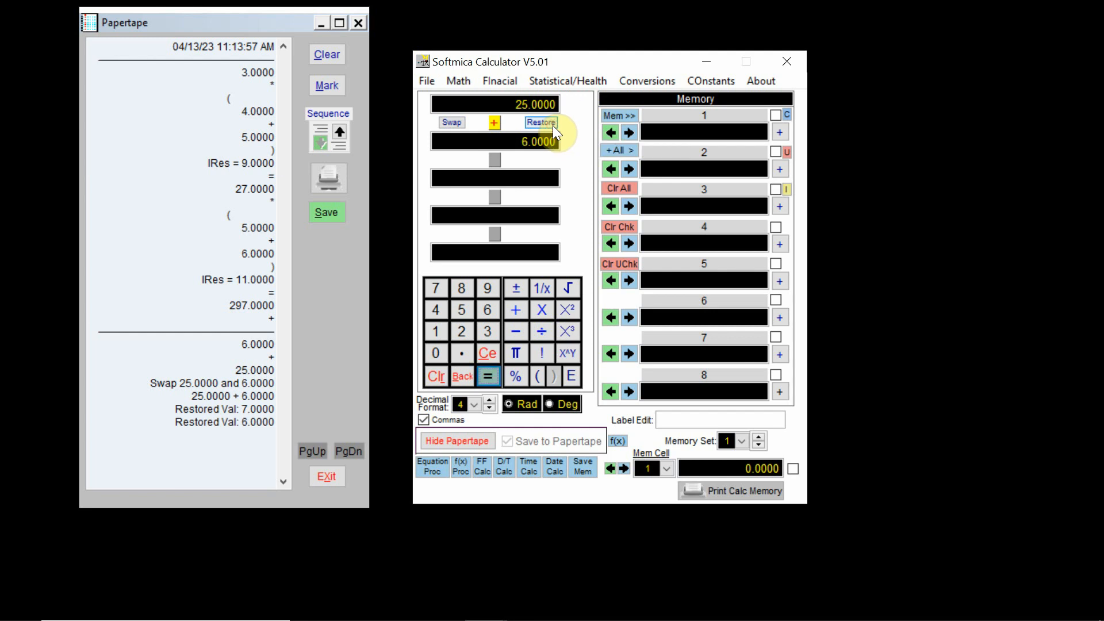
pyautogui.click(553, 125)
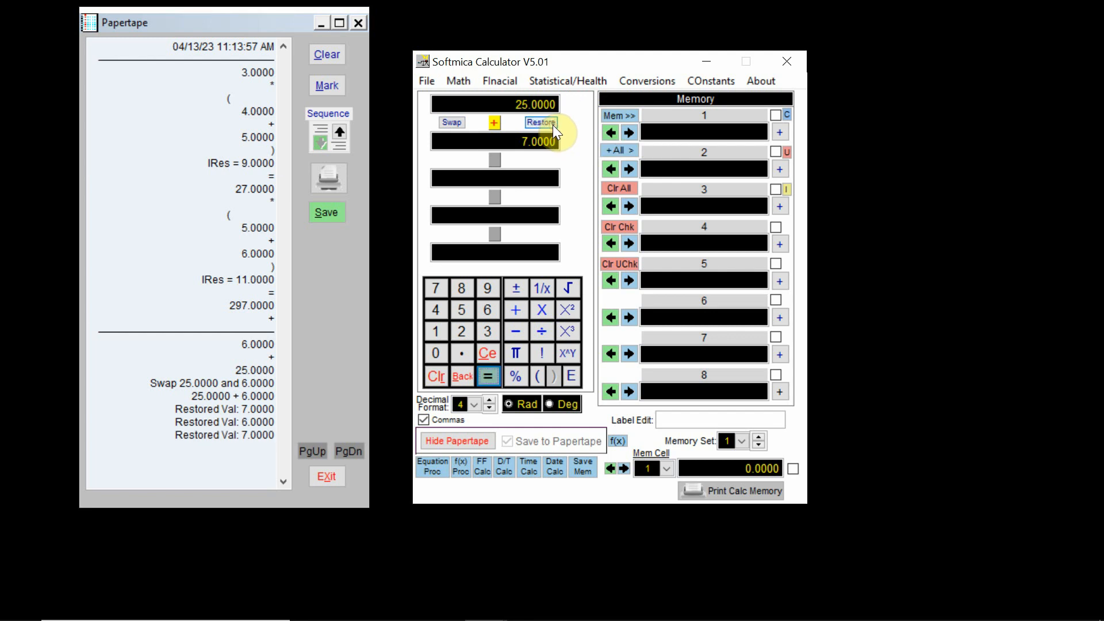
pyautogui.click(553, 125)
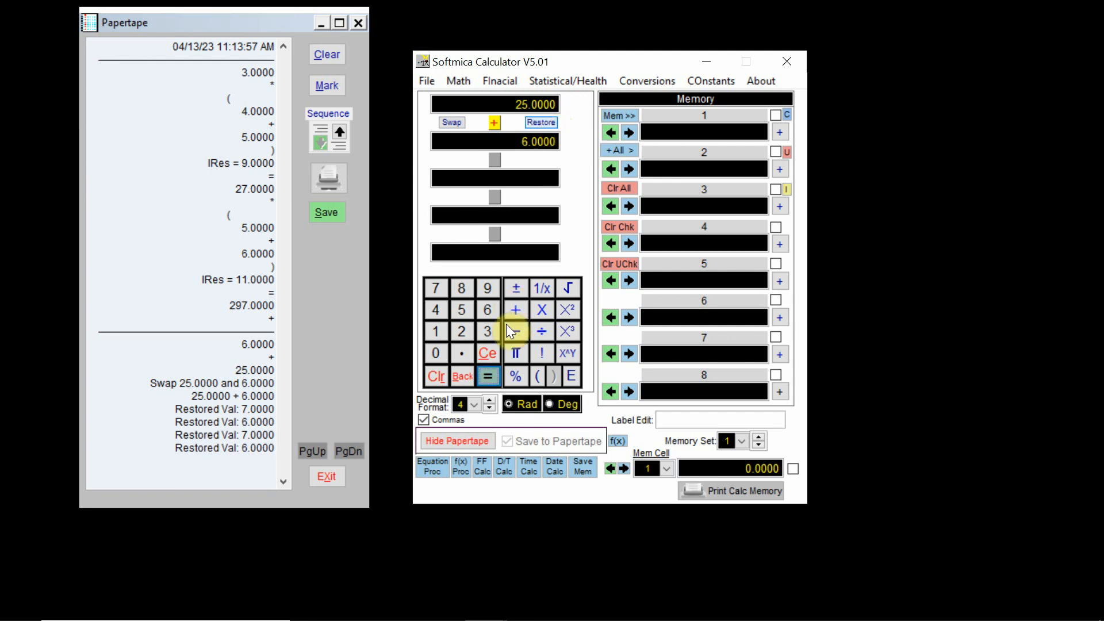
pyautogui.click(494, 375)
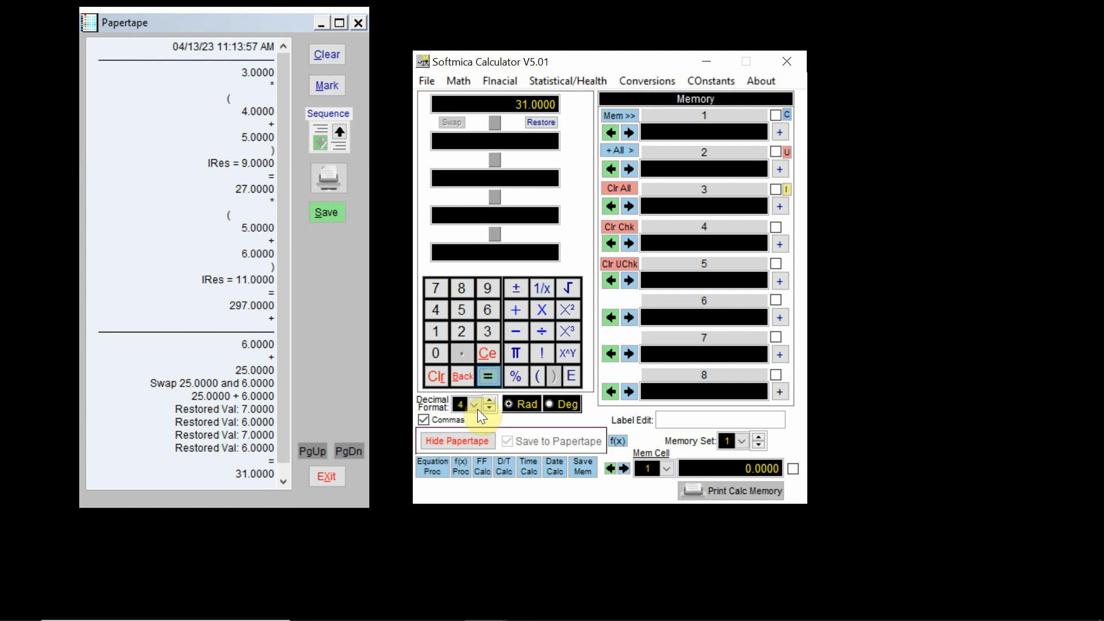
# - Convert the displayed 31 from radians to degrees and back to radians
pyautogui.click(548, 404)
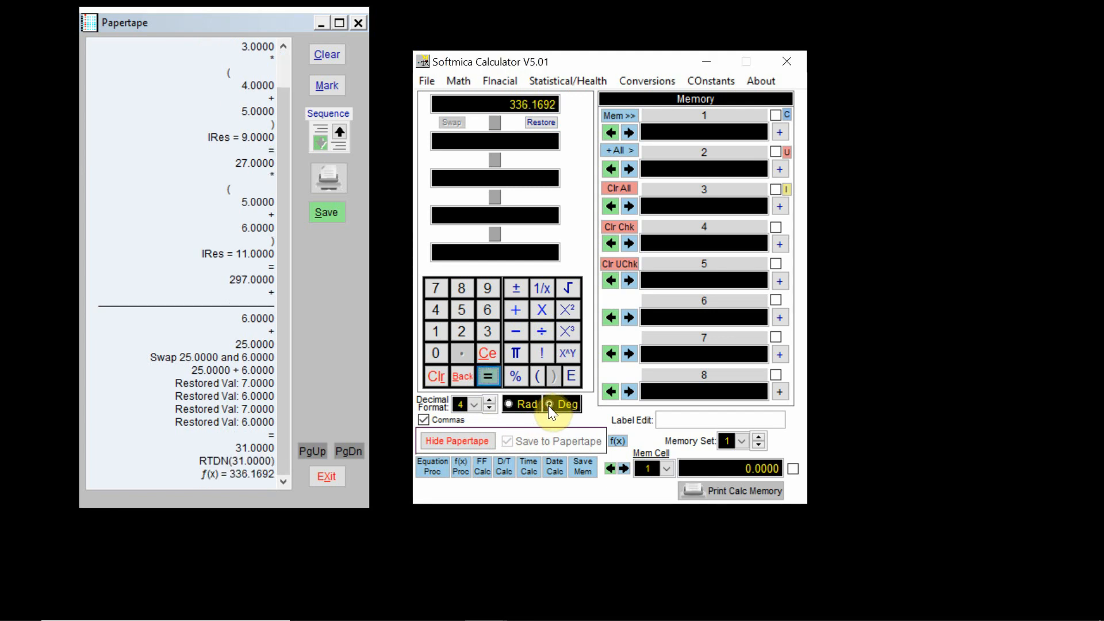
pyautogui.click(510, 405)
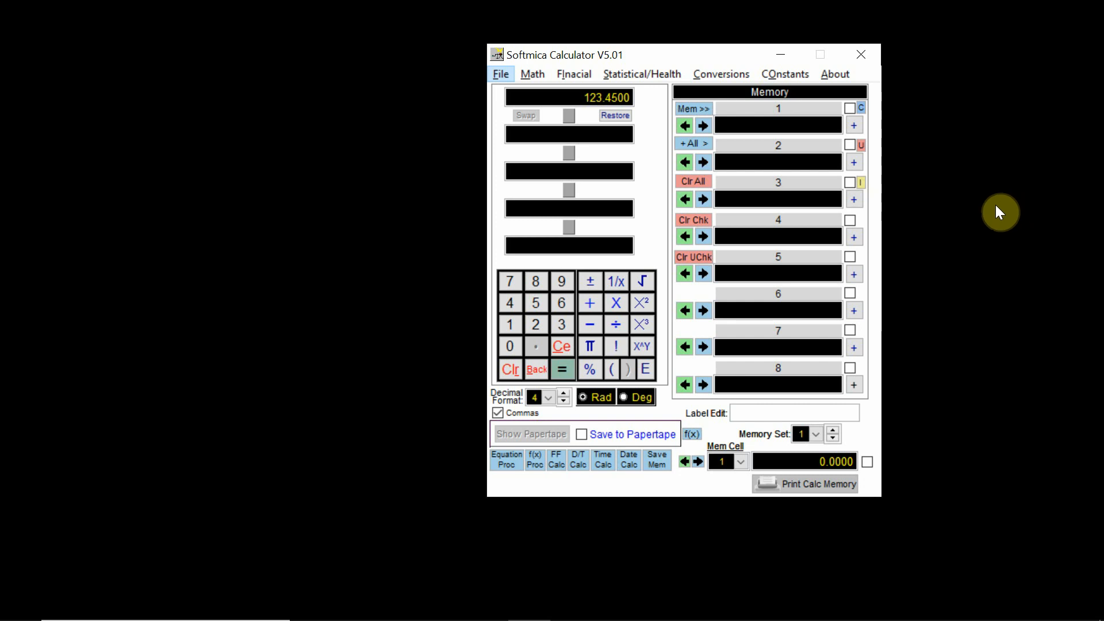
# - Store the displayed 123.45 in memory cell 4 and enter 13.5 as the second operand of an addition
pyautogui.click(705, 236)
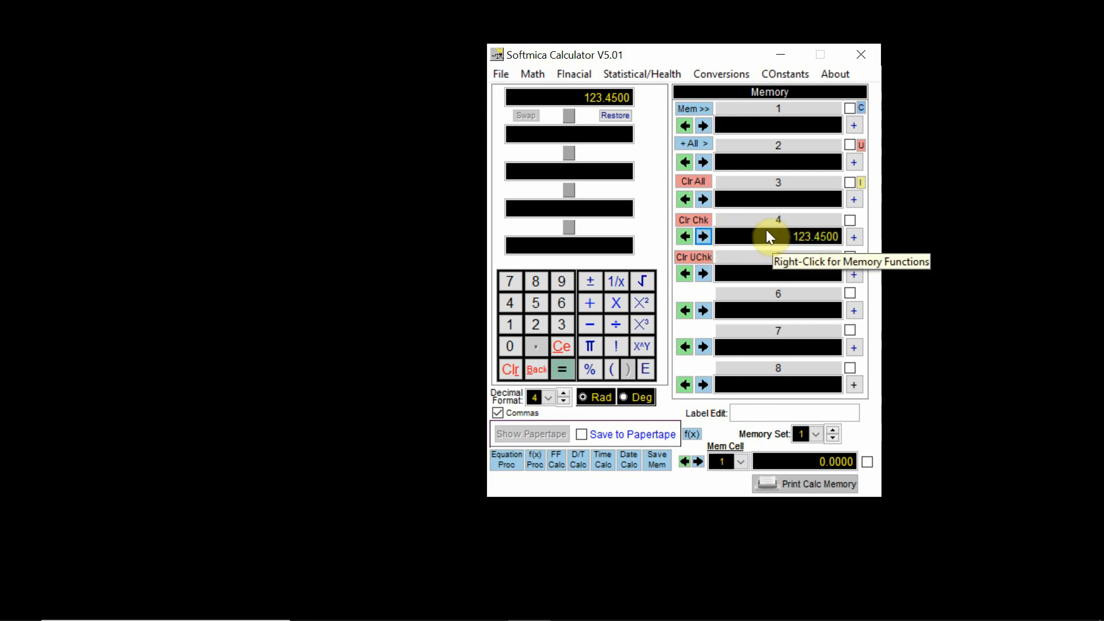
pyautogui.click(591, 304)
pyautogui.click(520, 325)
pyautogui.click(555, 322)
pyautogui.click(541, 304)
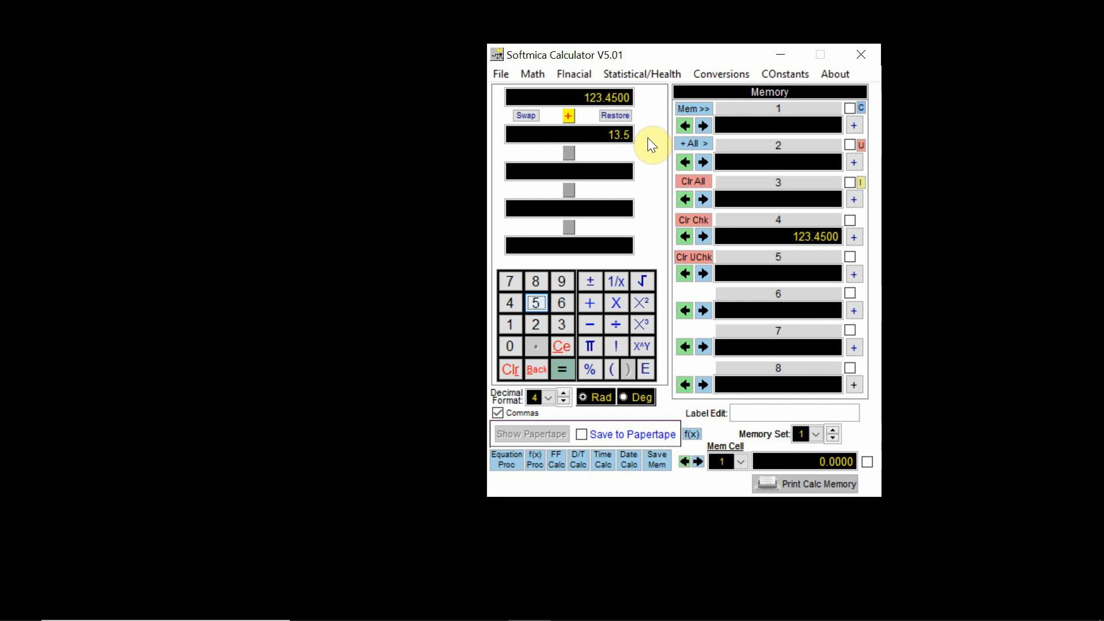
# - Store the 13.5 operand in memory cells 1 and 2, and the calculated sum in cell 3
pyautogui.click(685, 126)
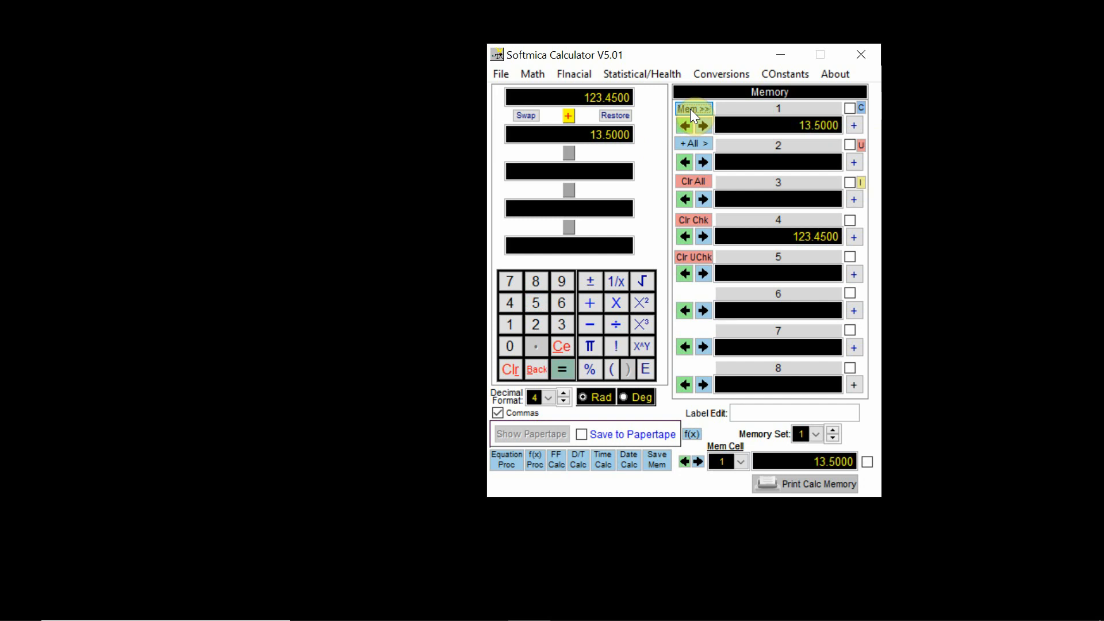
pyautogui.click(692, 109)
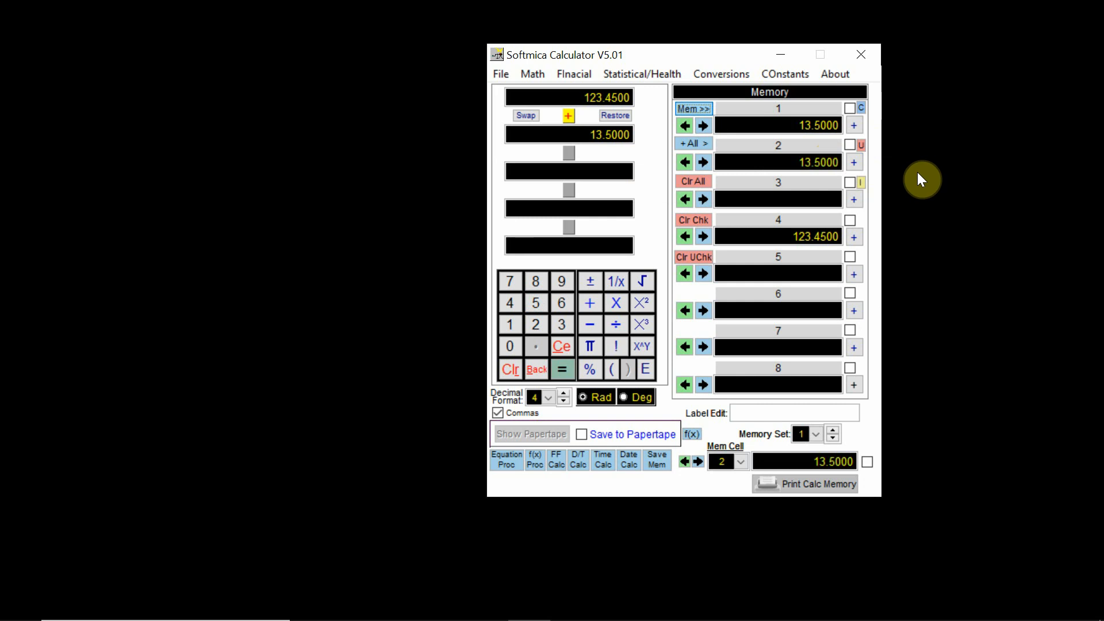
pyautogui.click(560, 367)
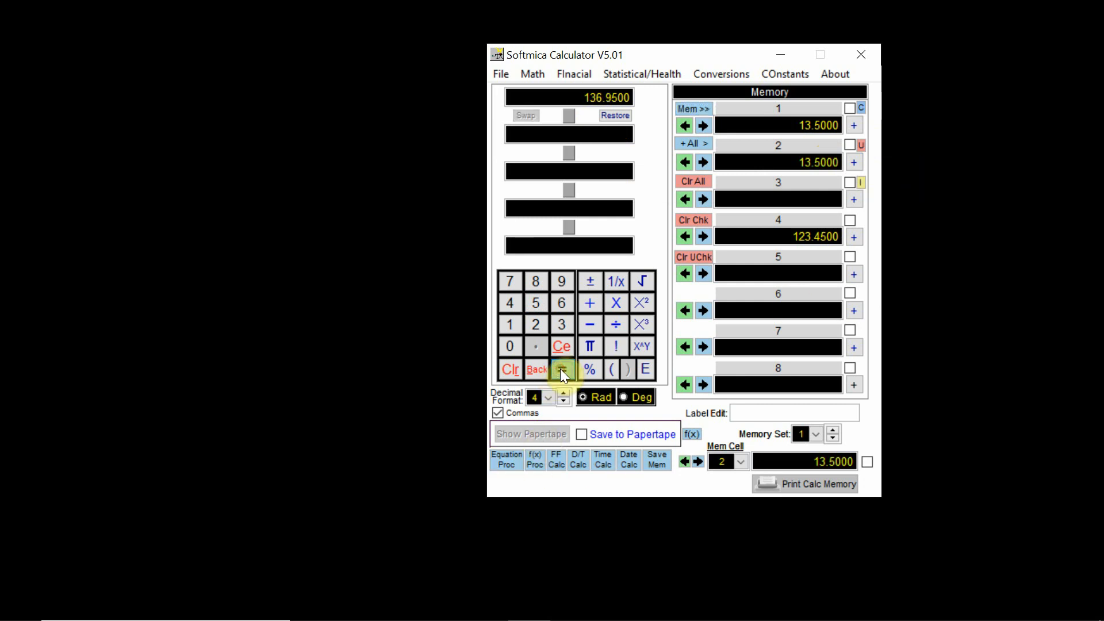
pyautogui.click(692, 110)
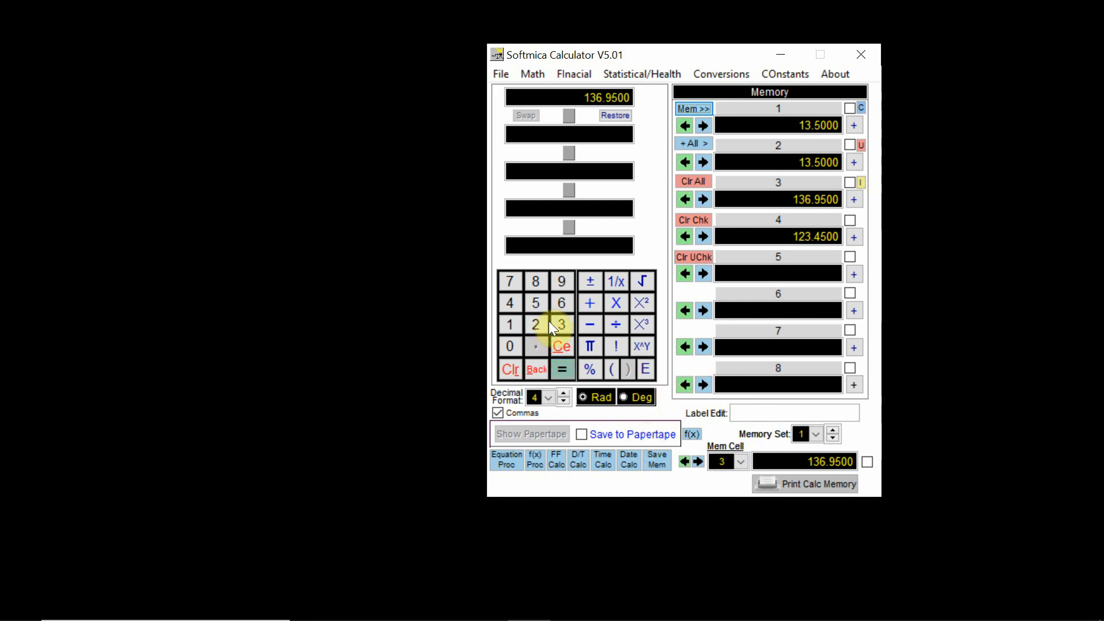
# - Add a recalled value to the displayed result, replacing memory cell 4 with cell 3 as the operand, and store the sum in cell 5
pyautogui.click(590, 305)
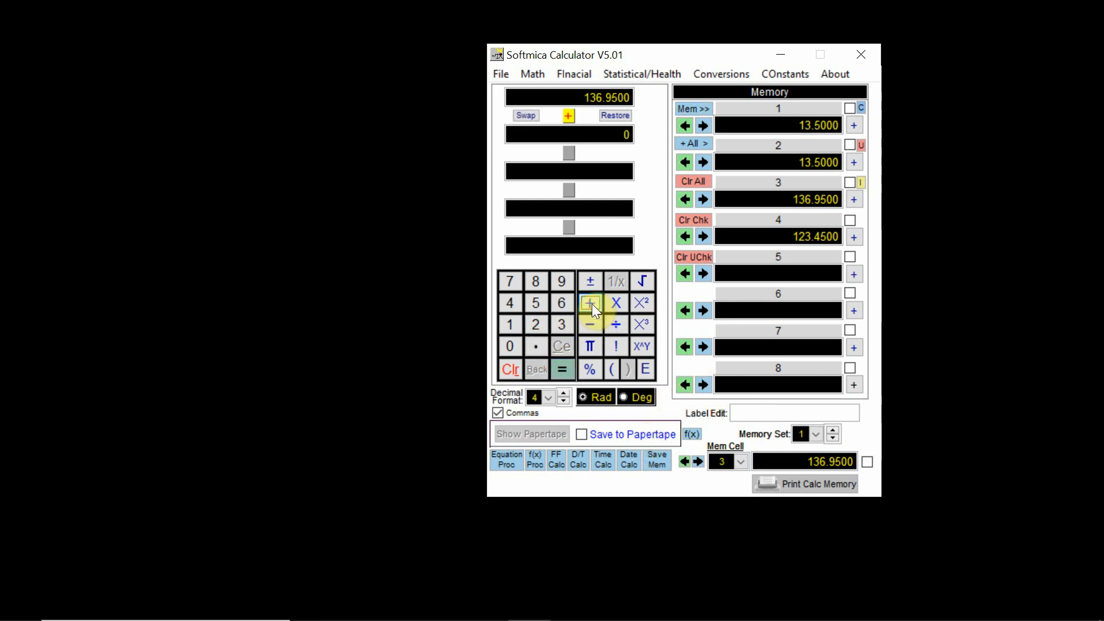
pyautogui.click(687, 238)
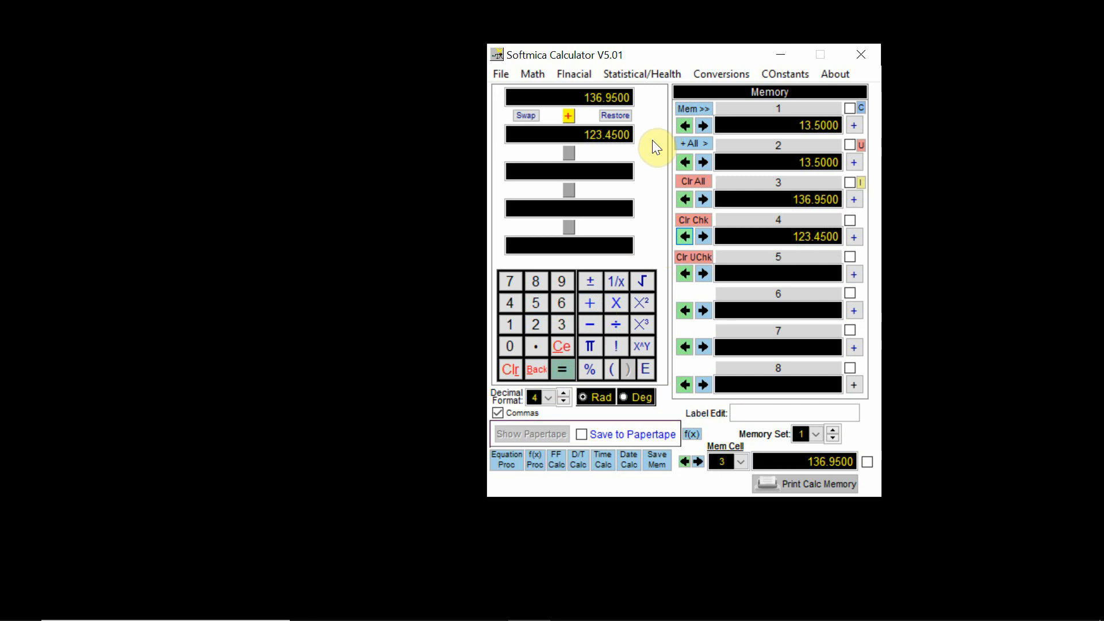
pyautogui.click(685, 199)
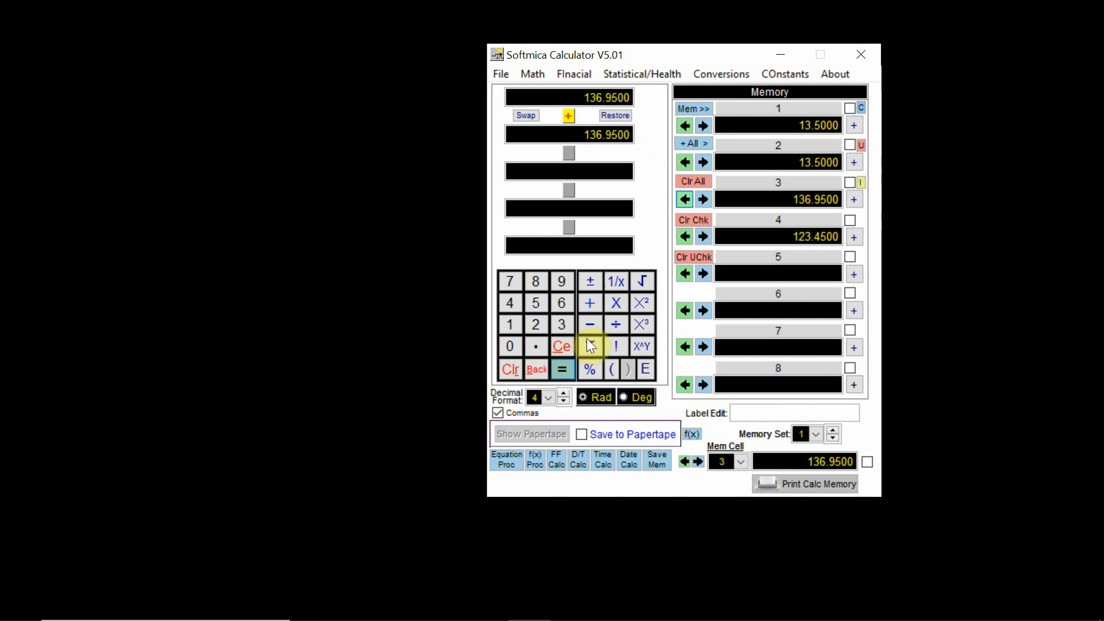
pyautogui.click(564, 369)
pyautogui.click(692, 109)
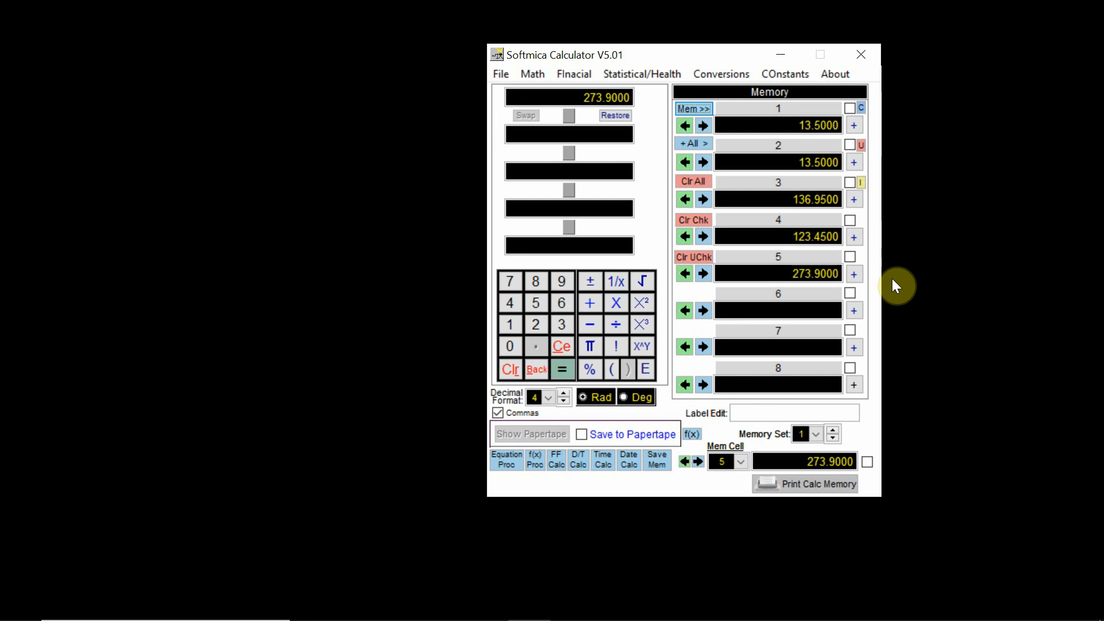
# - Label memory cell 4 as Length
pyautogui.click(775, 412)
pyautogui.write('Length')
pyautogui.press('Return')
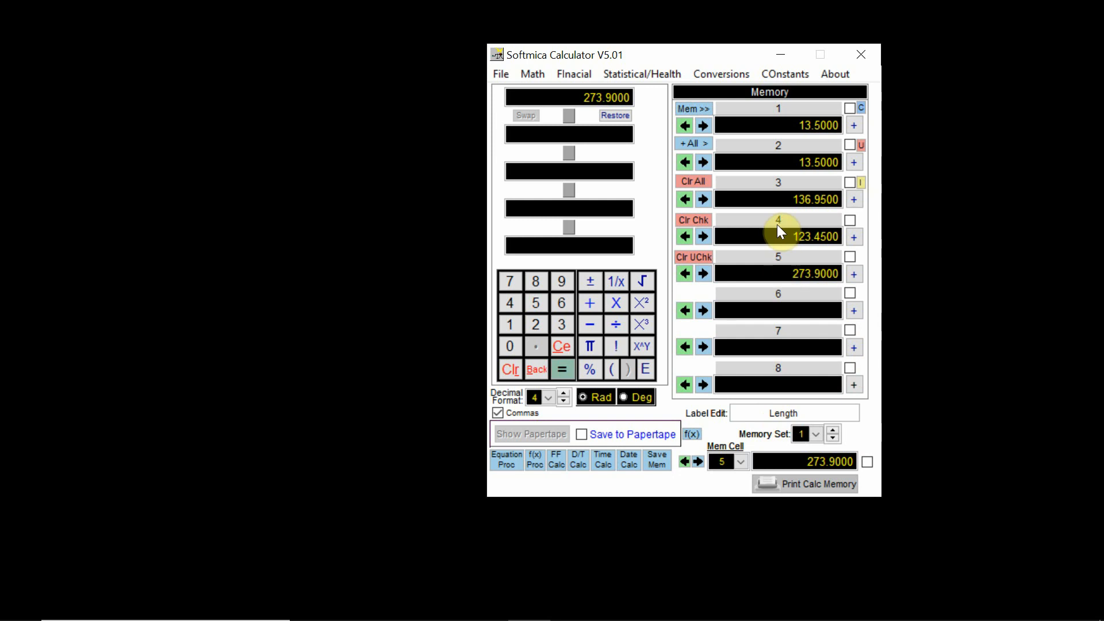
pyautogui.click(777, 220)
# - Copy the values of memory cells 3 and 5 in turn into cell 7 and clear cell 7
pyautogui.click(778, 188)
pyautogui.moveTo(799, 340); pyautogui.dragTo(793, 338)
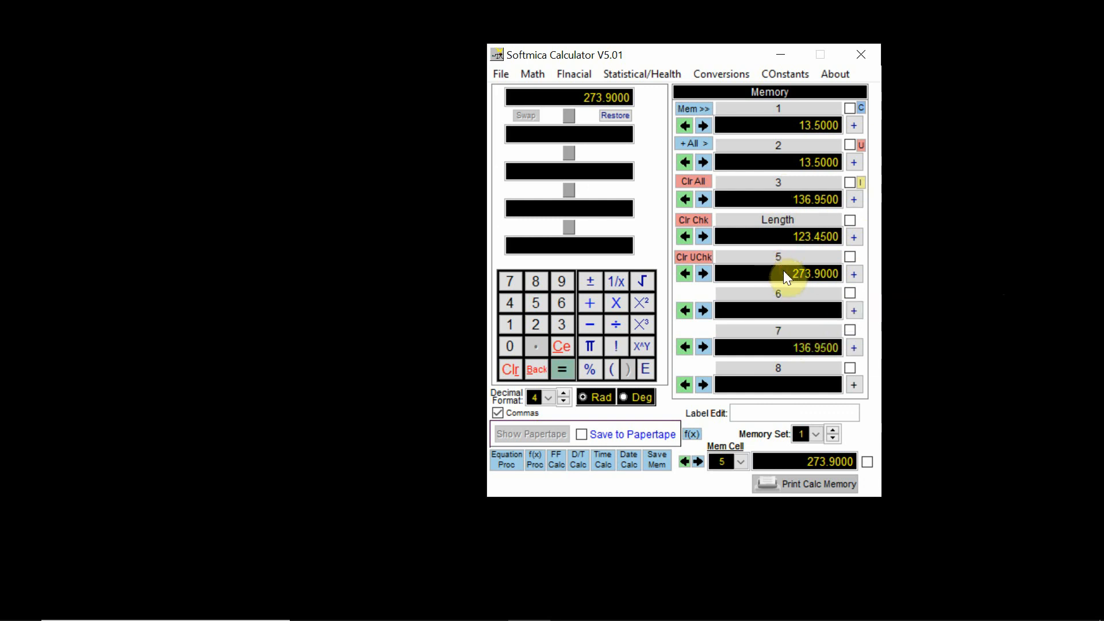
pyautogui.click(797, 346)
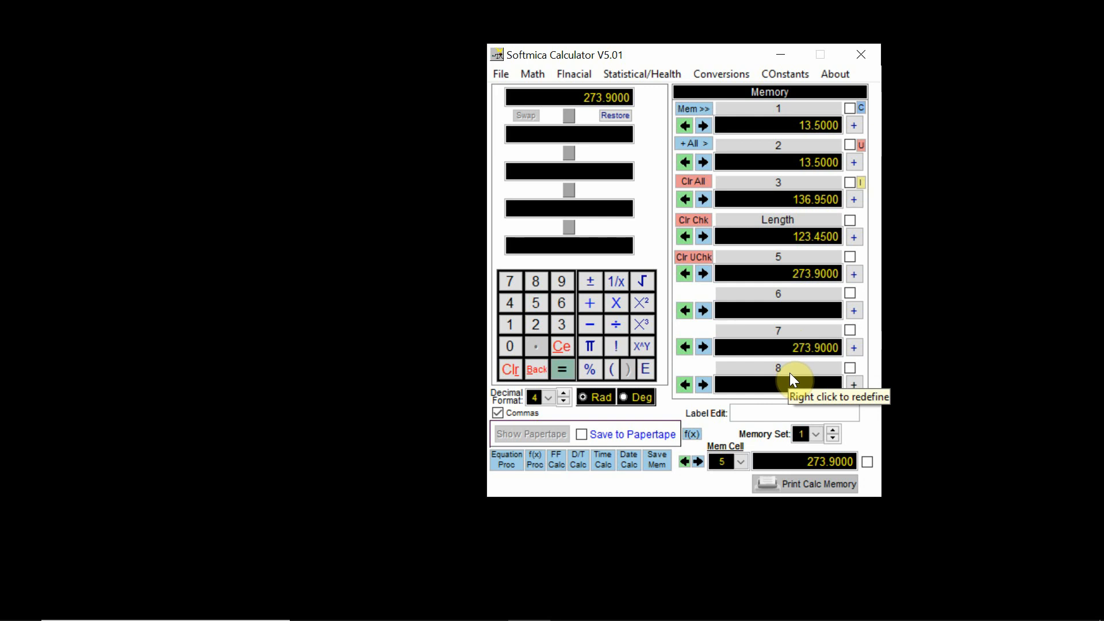
pyautogui.rightClick(704, 348)
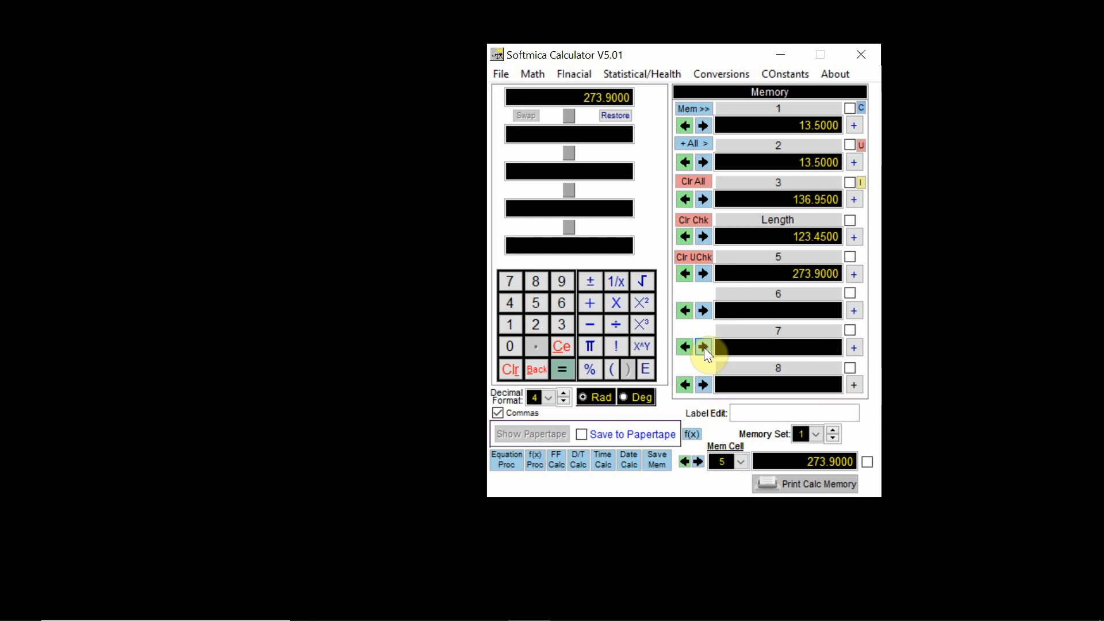
# - Request clearing all calculator memory and decline the confirmation
pyautogui.click(697, 181)
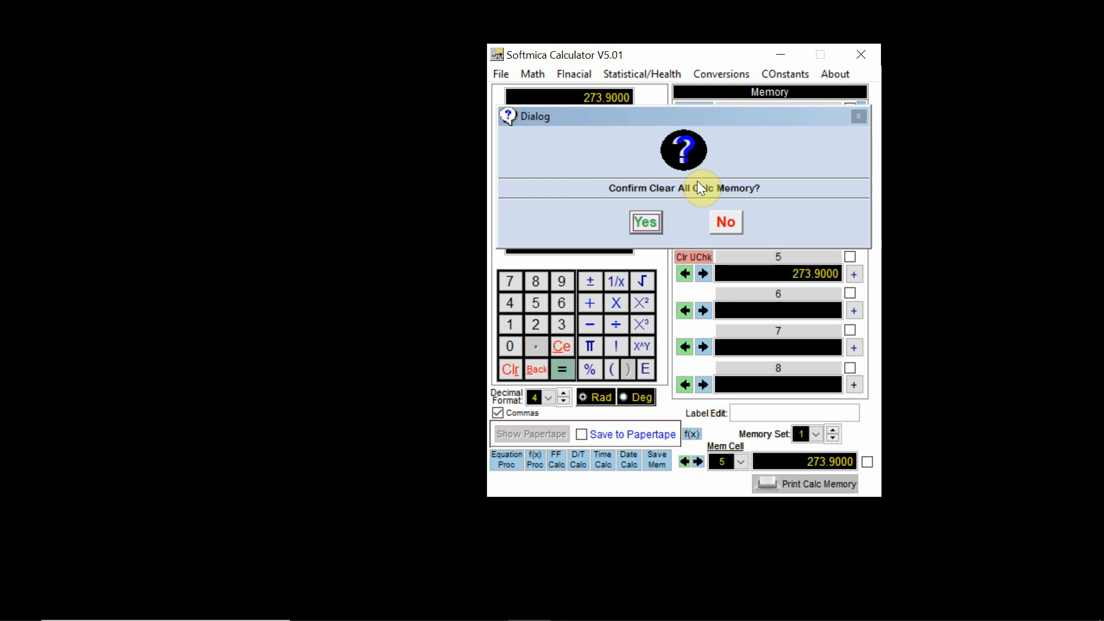
pyautogui.click(726, 216)
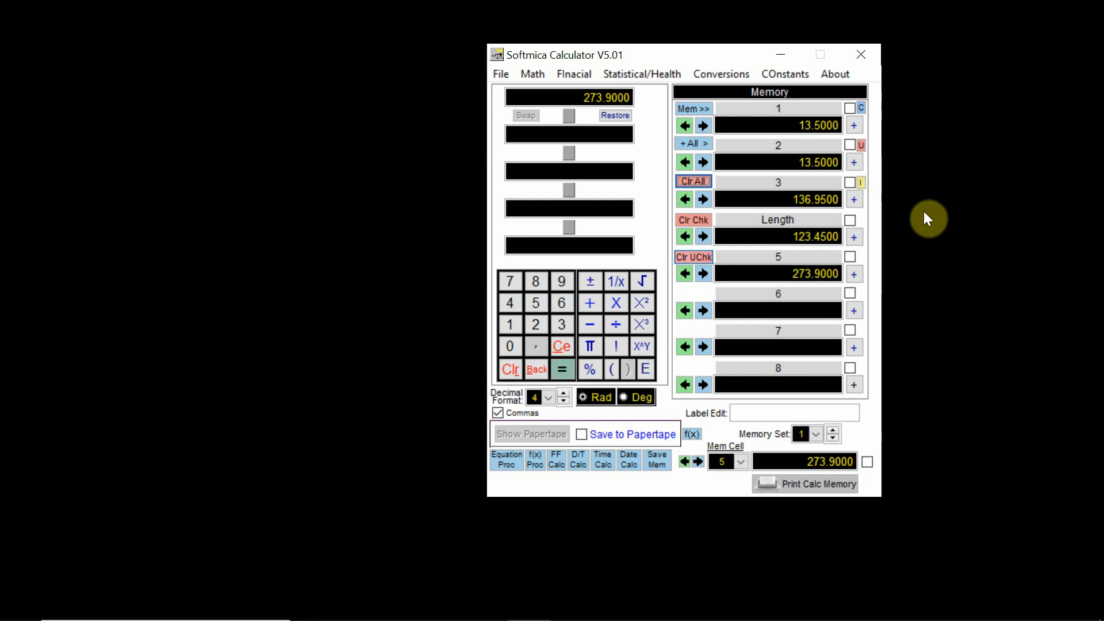
# - Check memory cells 1 and 2, try checking, inverting and unchecking all cells at once, and finish with all filled cells checked
pyautogui.click(850, 108)
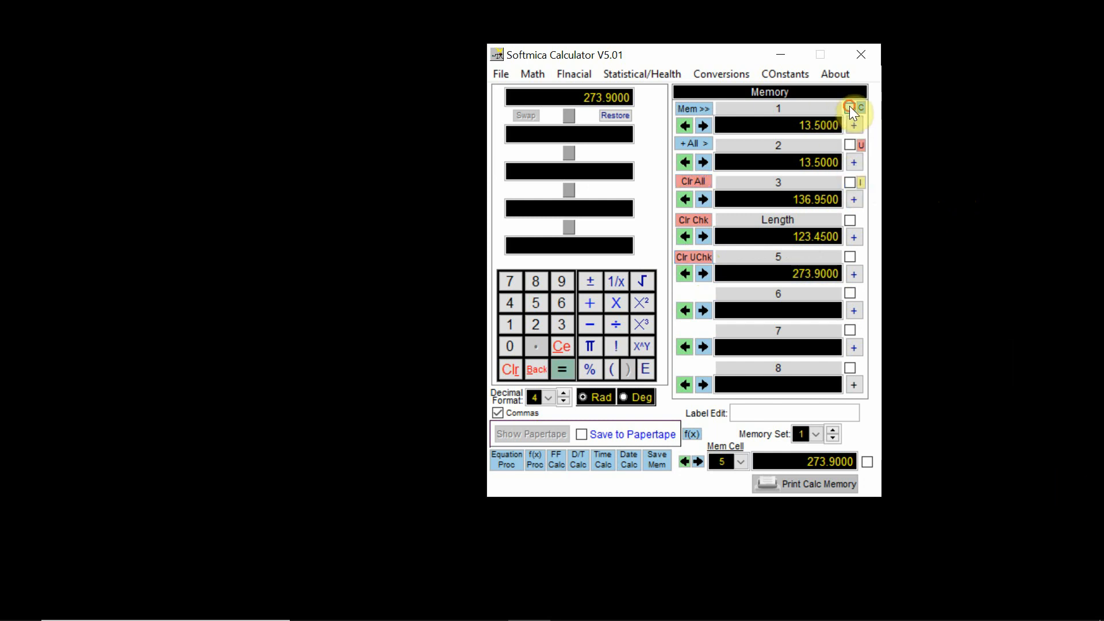
pyautogui.click(850, 145)
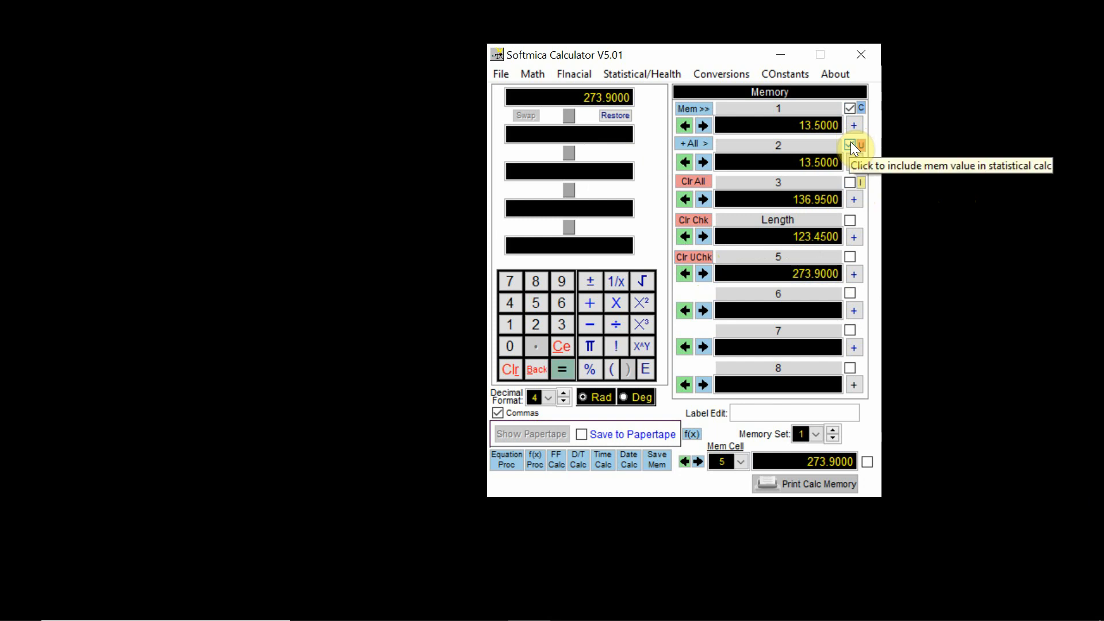
pyautogui.click(861, 108)
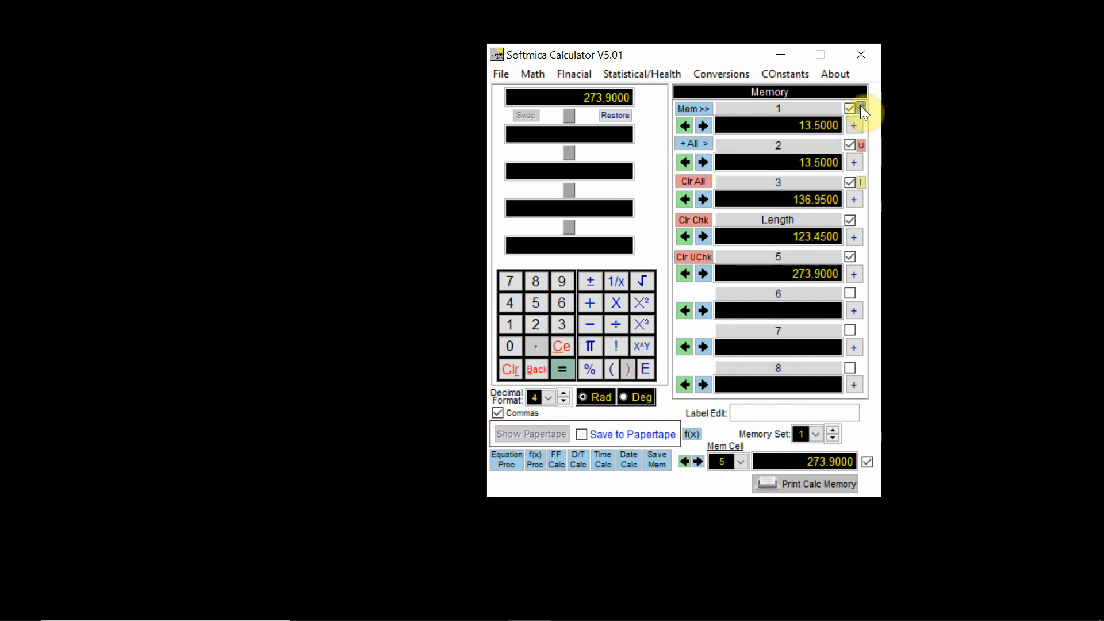
pyautogui.click(860, 183)
pyautogui.click(860, 144)
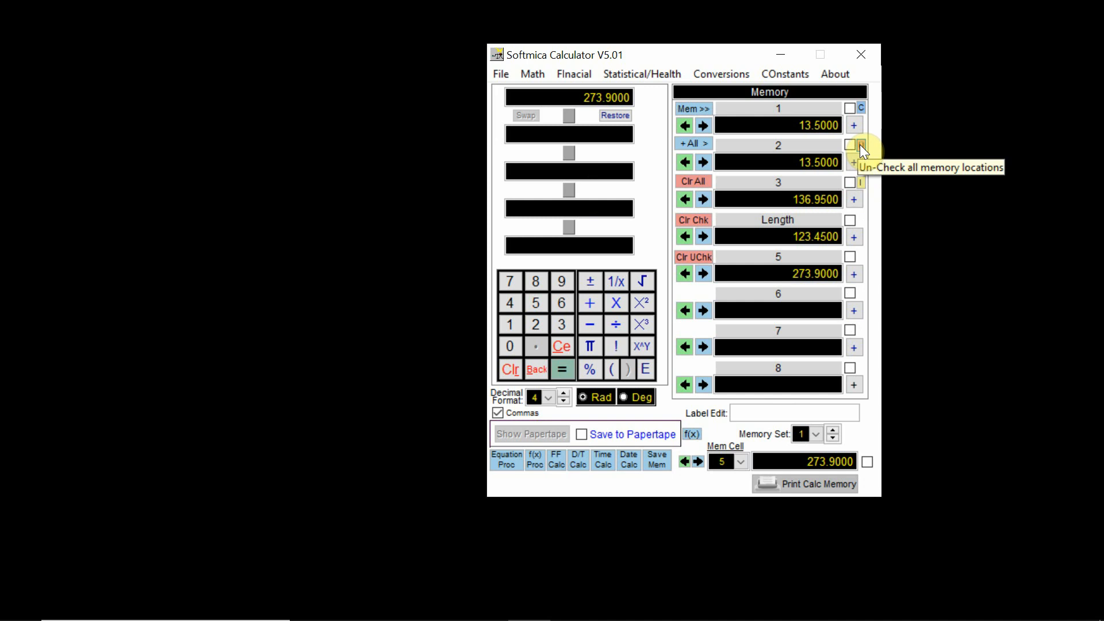
pyautogui.click(864, 107)
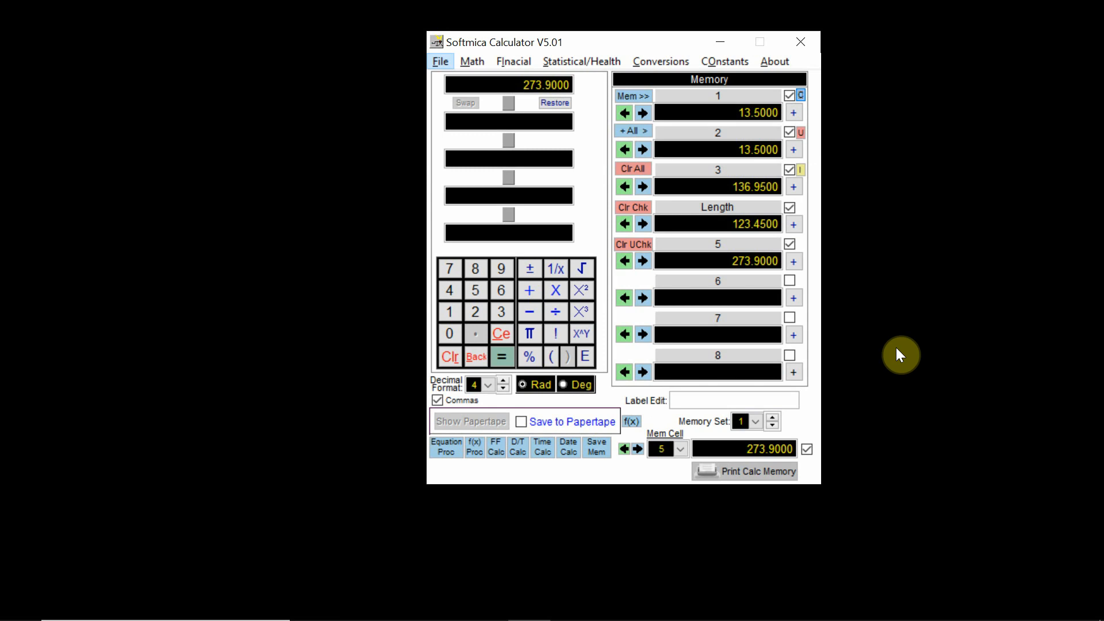
# - Apply the Ln function to the value in memory cell 1
pyautogui.rightClick(700, 112)
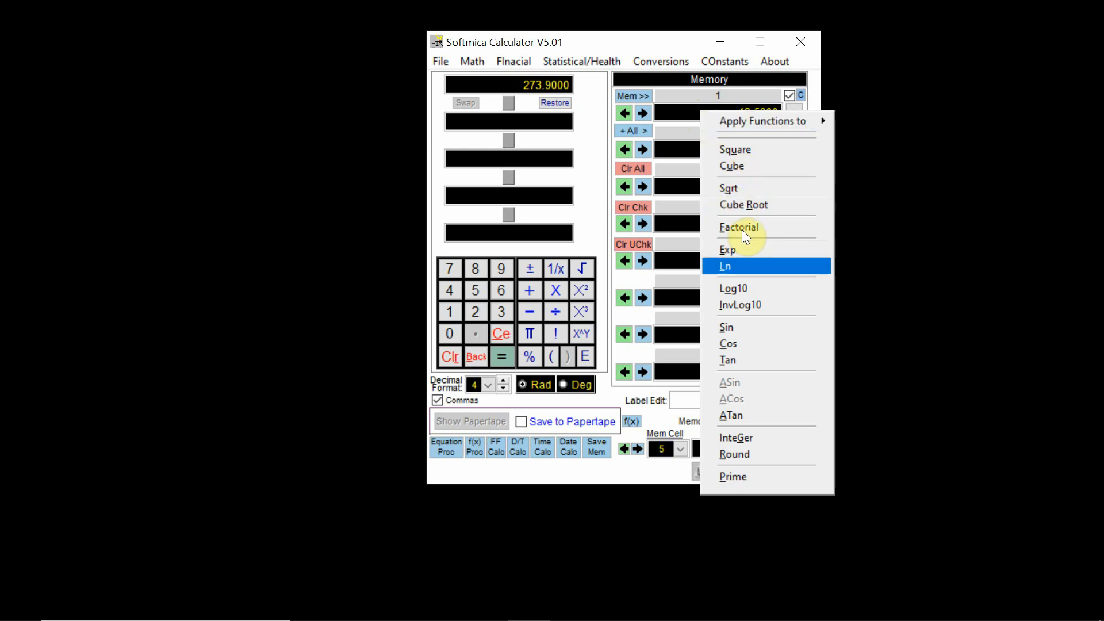
pyautogui.click(754, 266)
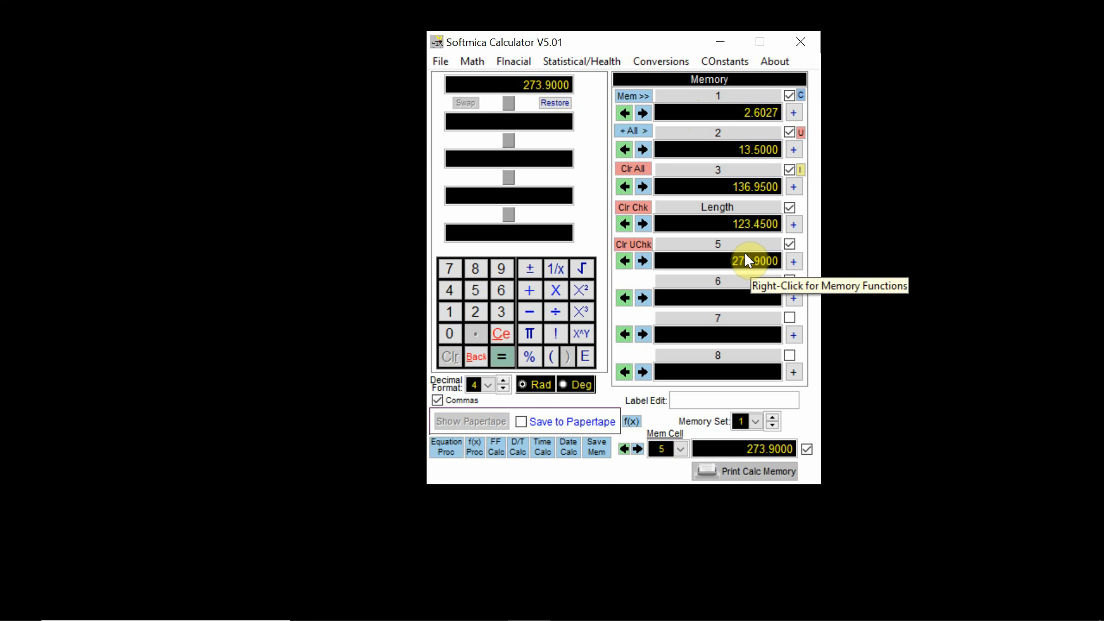
# - Set the memory functions to act on all checked cells and apply Ln followed by Exp to them
pyautogui.rightClick(690, 105)
pyautogui.moveTo(768, 122)
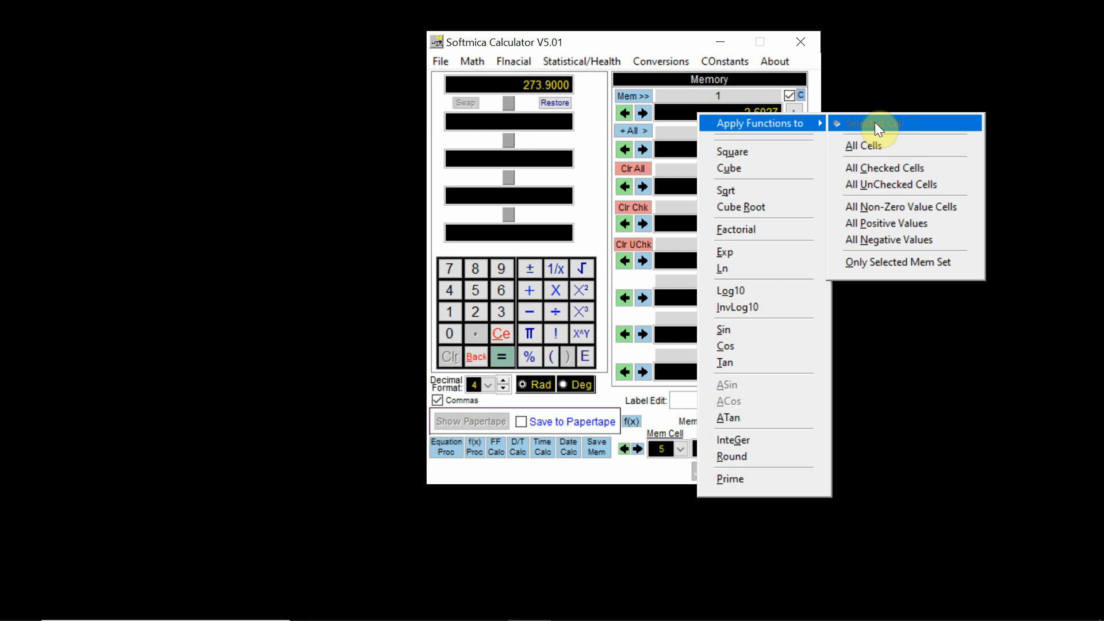
pyautogui.click(895, 168)
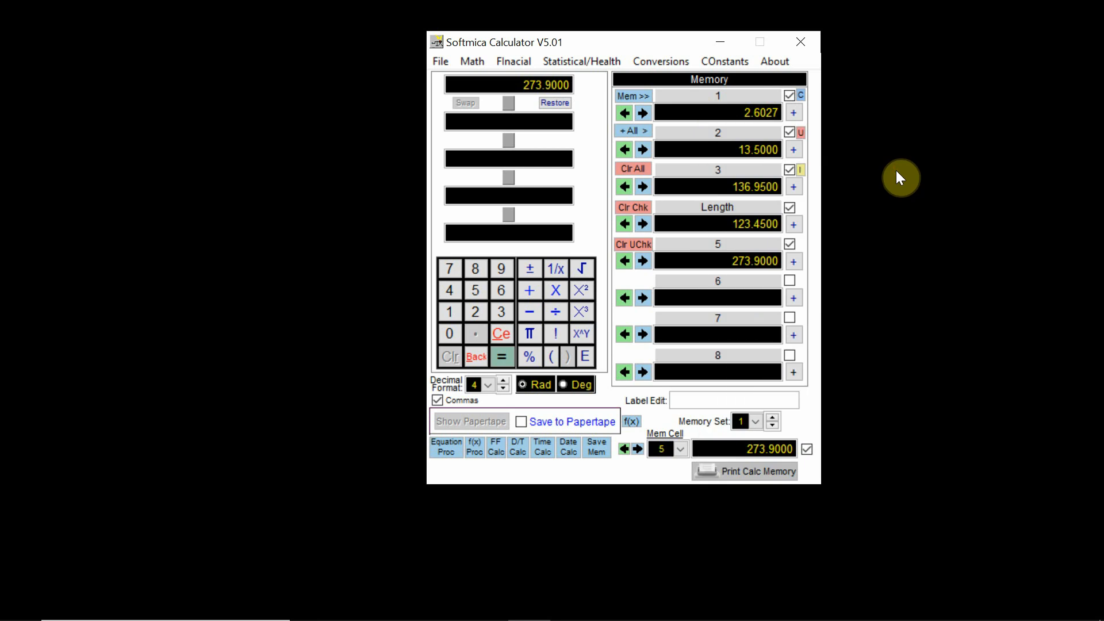
pyautogui.rightClick(696, 111)
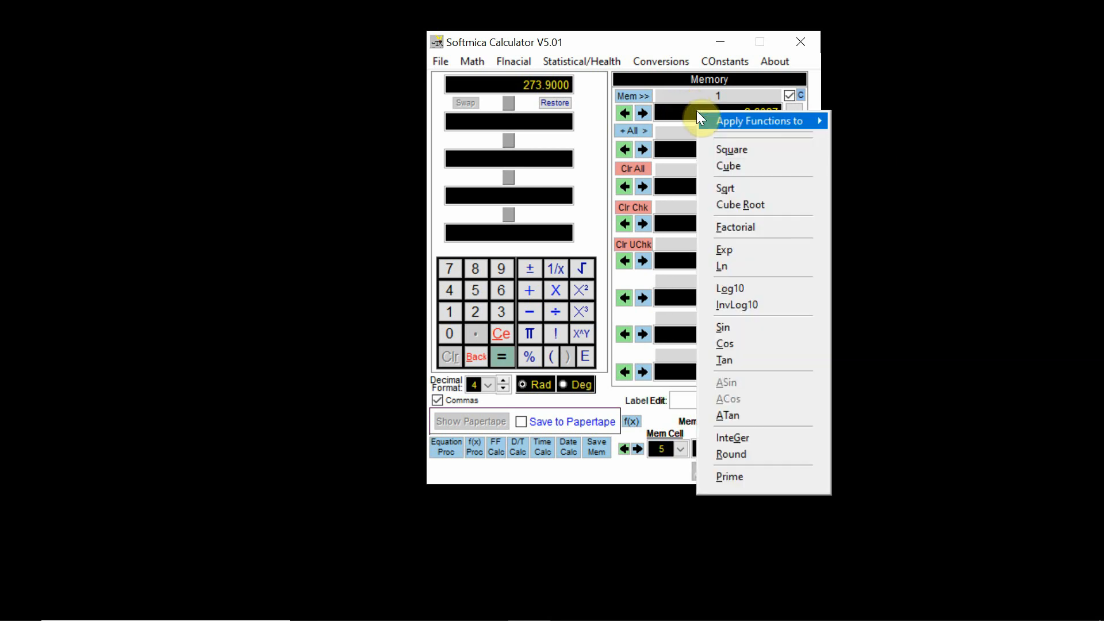
pyautogui.click(727, 267)
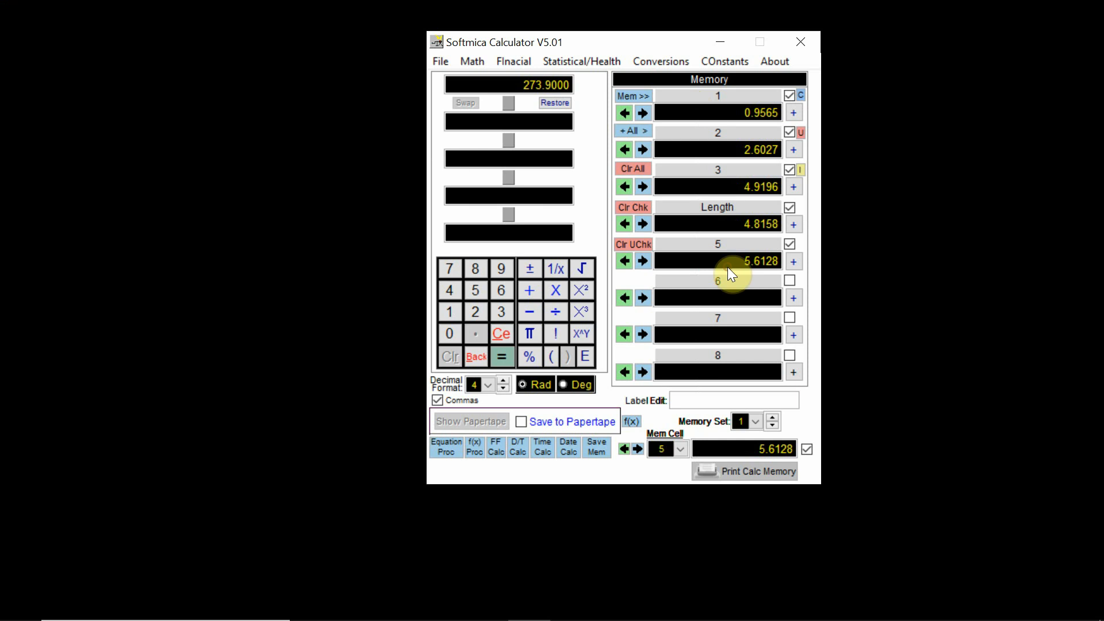
pyautogui.rightClick(719, 103)
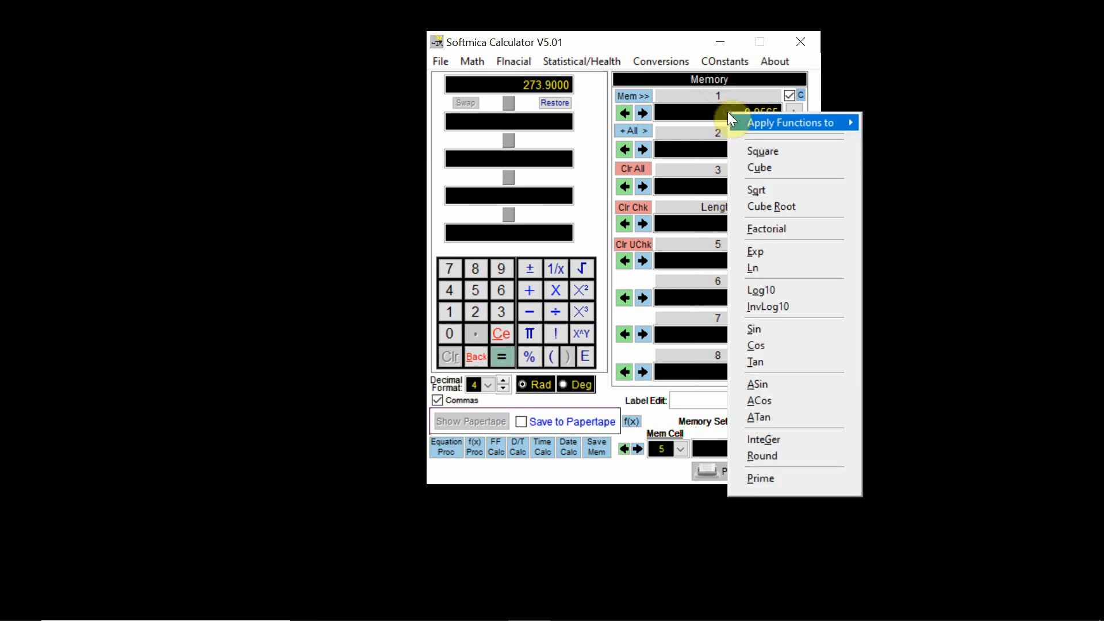
pyautogui.click(762, 253)
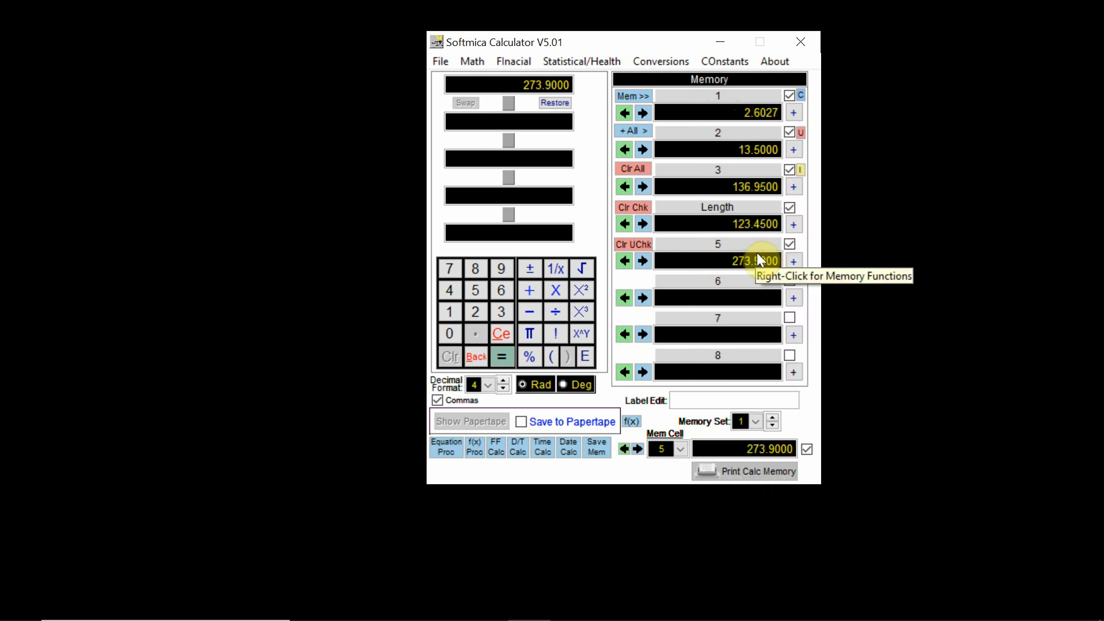
# - Change the bulk memory operation to + Chk and add the displayed 273.9 to all checked cells twice
pyautogui.rightClick(637, 129)
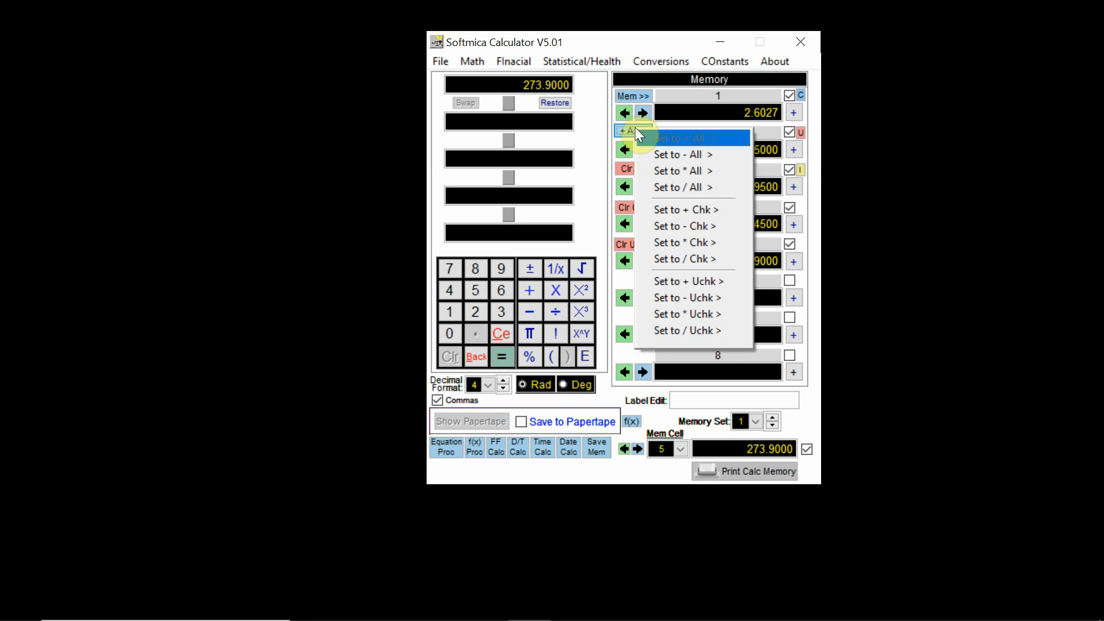
pyautogui.click(708, 209)
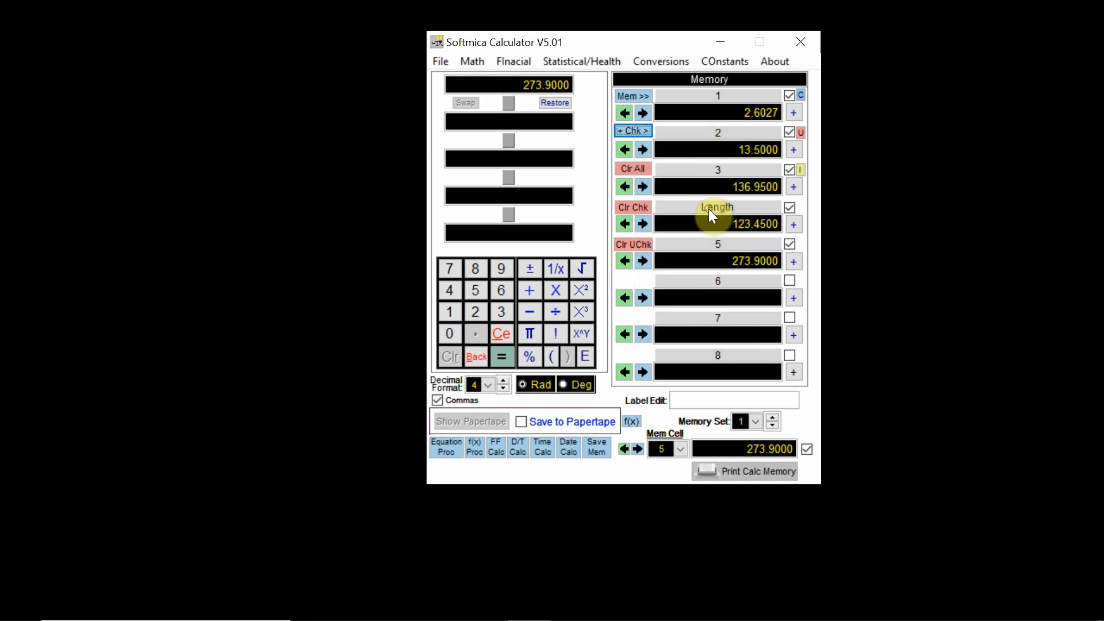
pyautogui.click(634, 130)
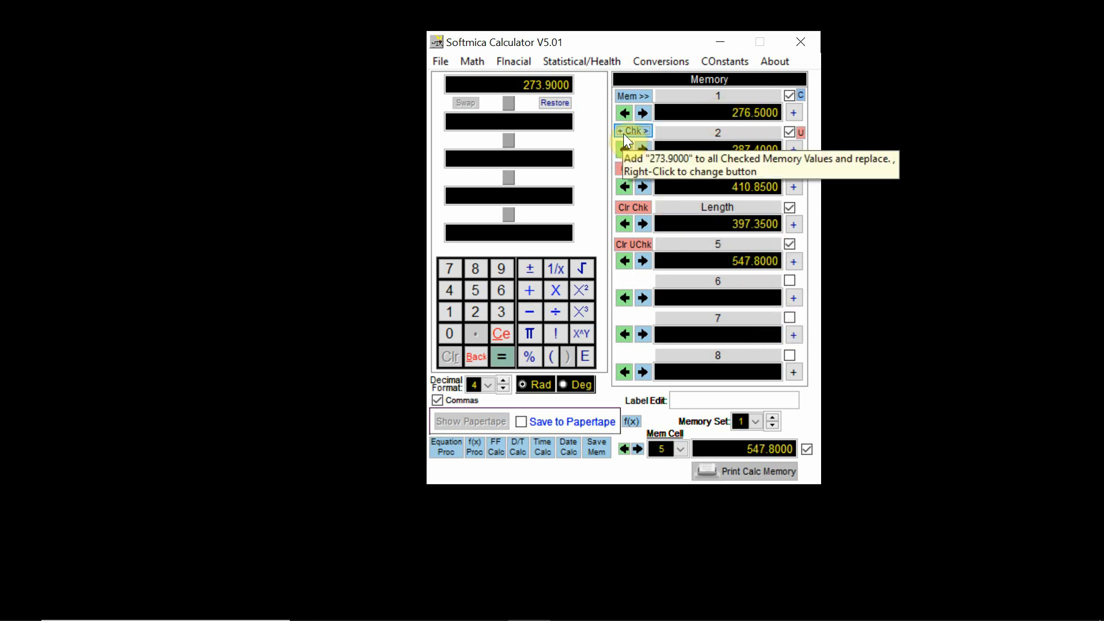
pyautogui.click(631, 130)
# - Change the bulk memory operation to - Chk and subtract the displayed 273.9 from all checked memory cells
pyautogui.rightClick(632, 130)
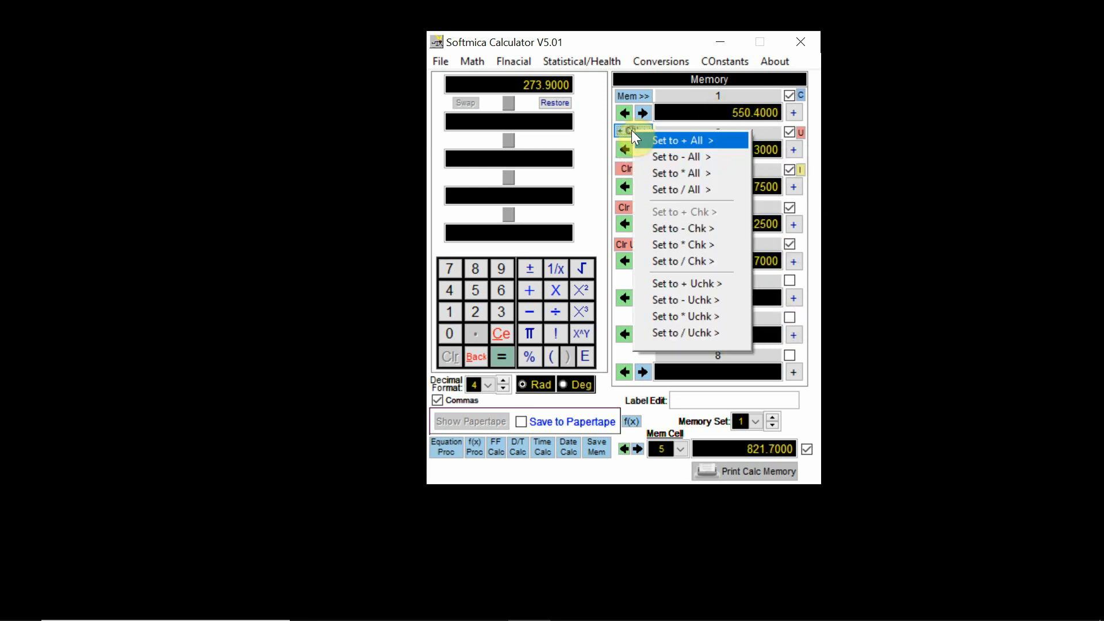
pyautogui.click(680, 226)
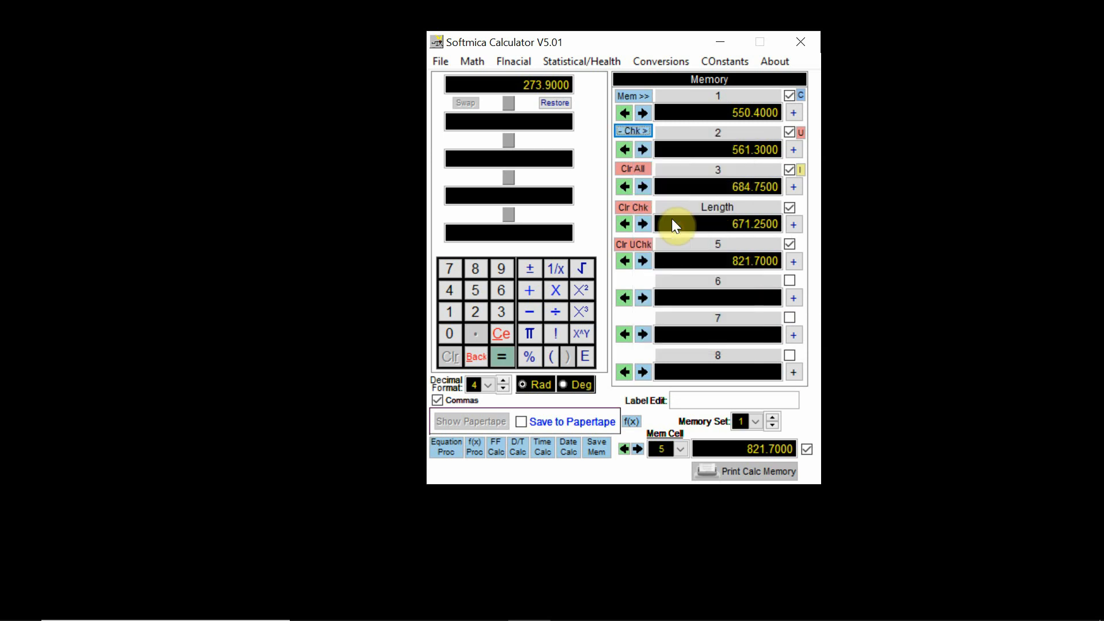
pyautogui.click(637, 130)
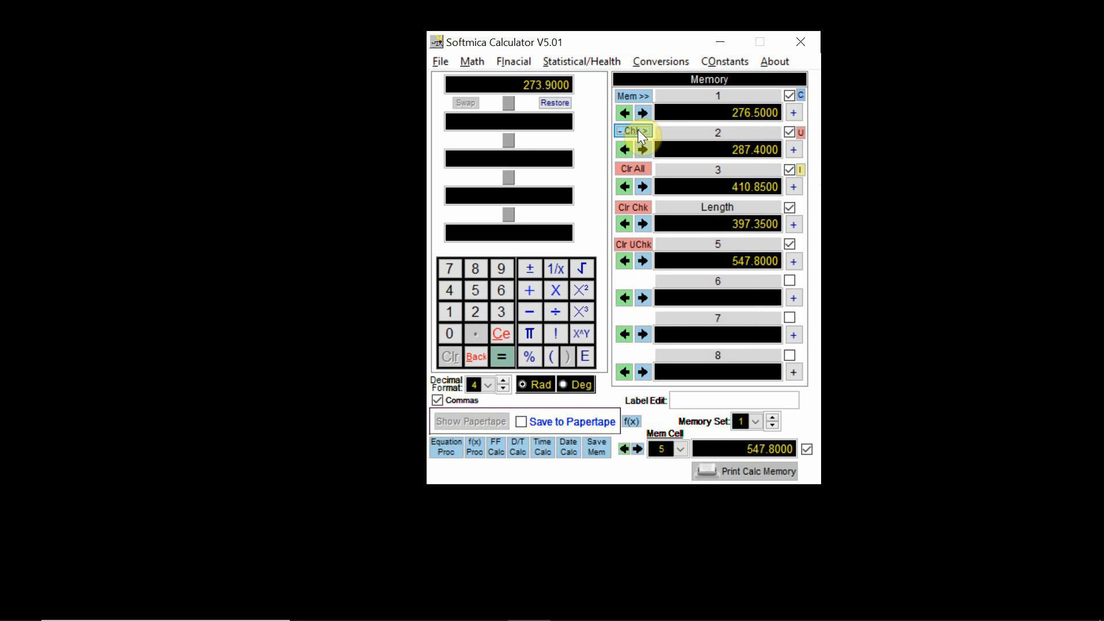
# - Review the operation choices for memory cell 1, keep the plus operation, and add the cell's value to the display twice
pyautogui.rightClick(796, 112)
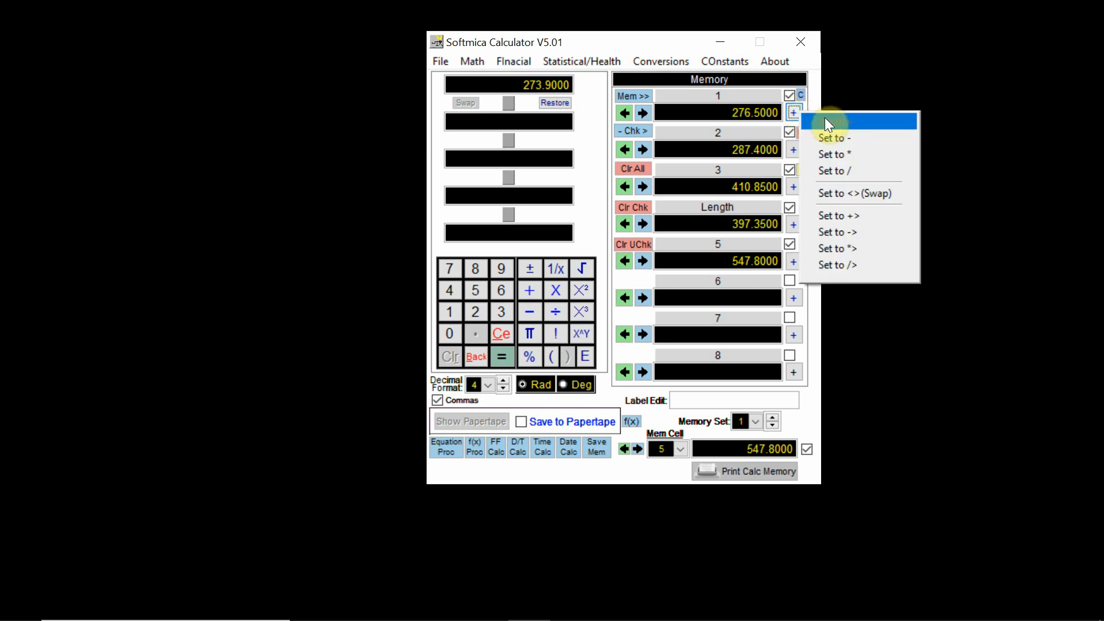
pyautogui.click(816, 98)
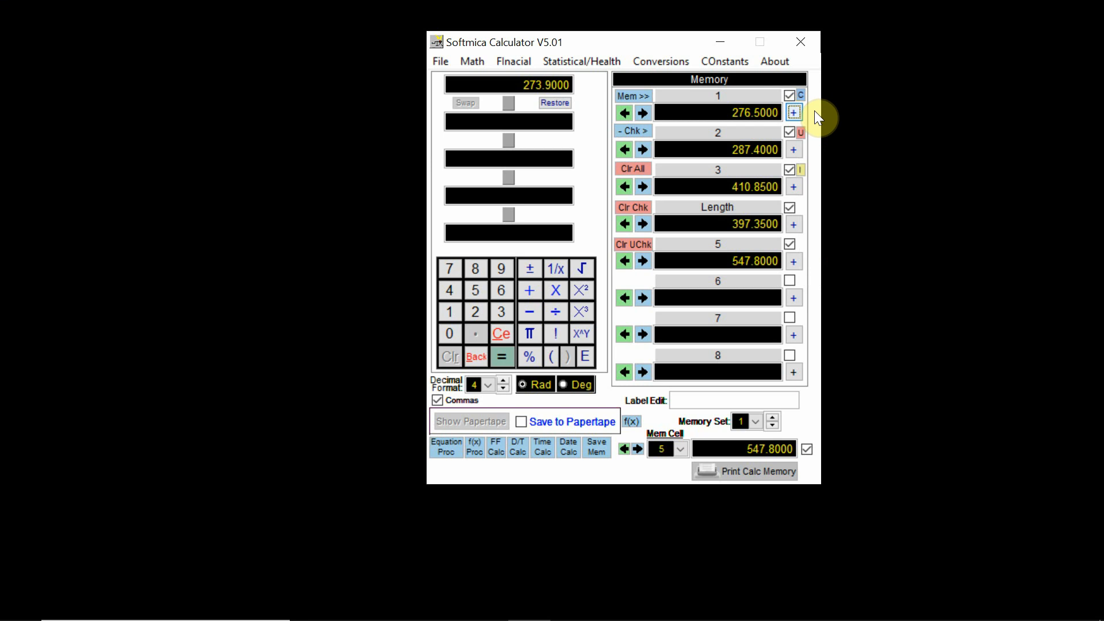
pyautogui.click(795, 112)
pyautogui.click(794, 113)
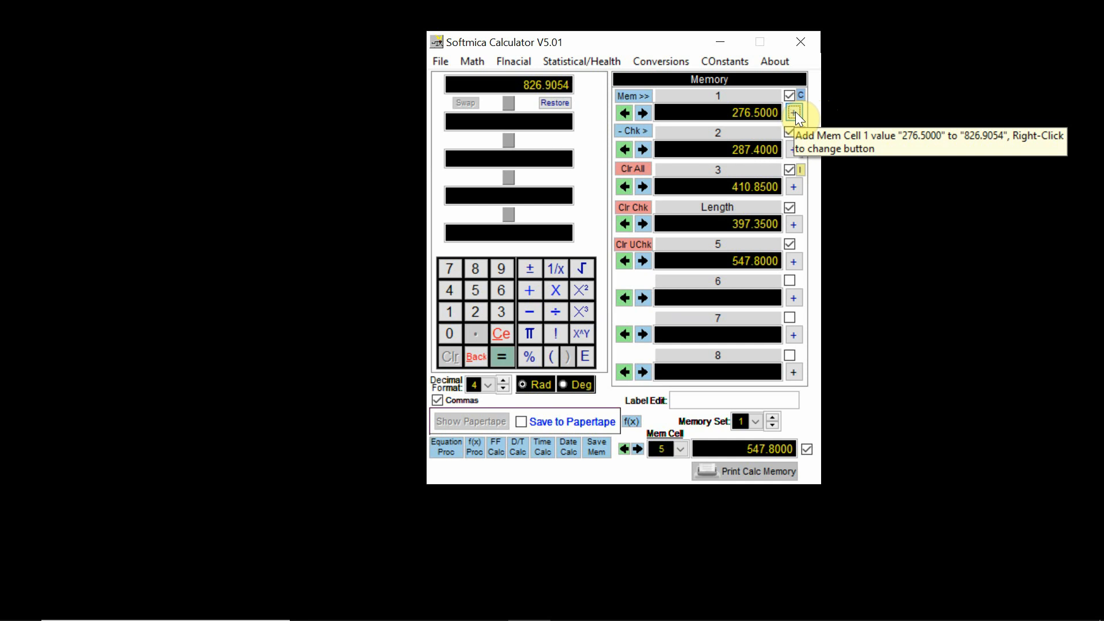
# - Set memory cell 1's operation to +> and add the displayed value into the cell
pyautogui.rightClick(796, 112)
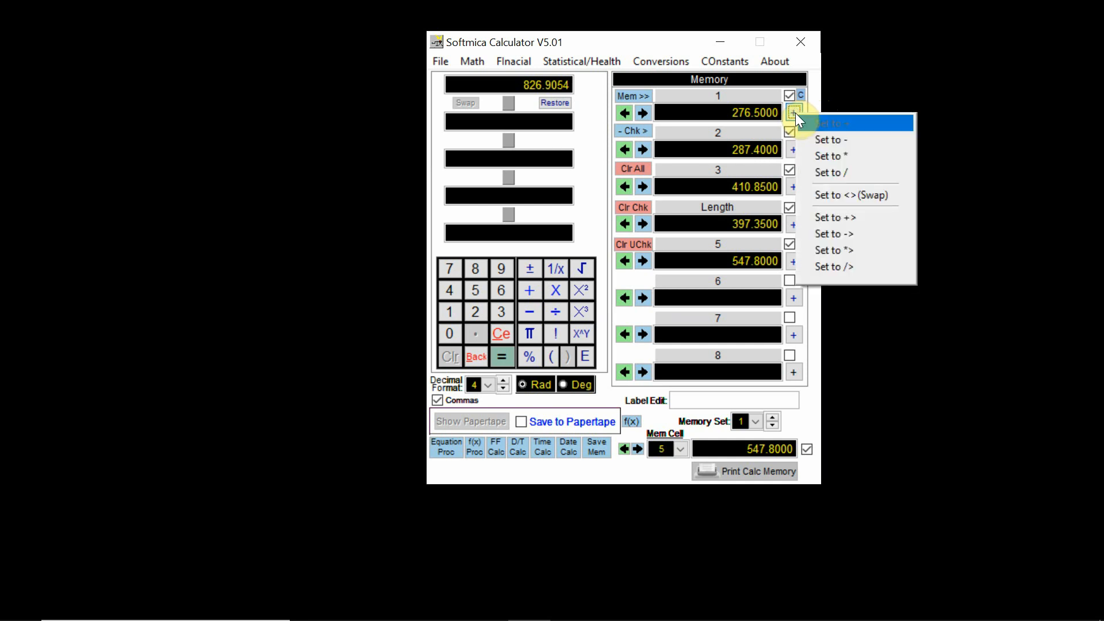
pyautogui.click(828, 217)
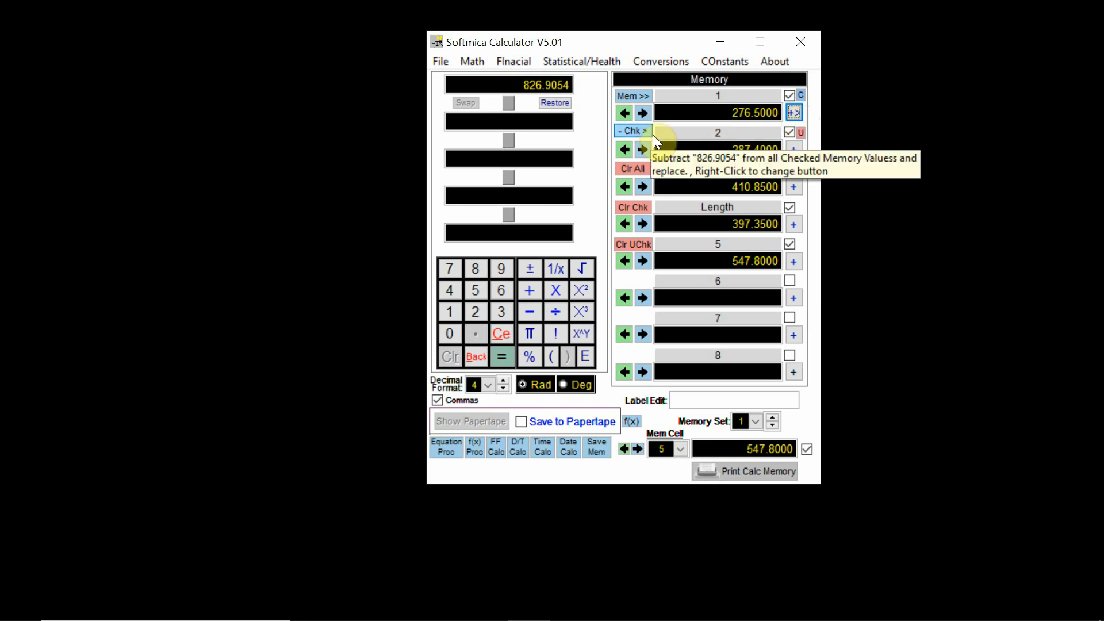
pyautogui.click(795, 111)
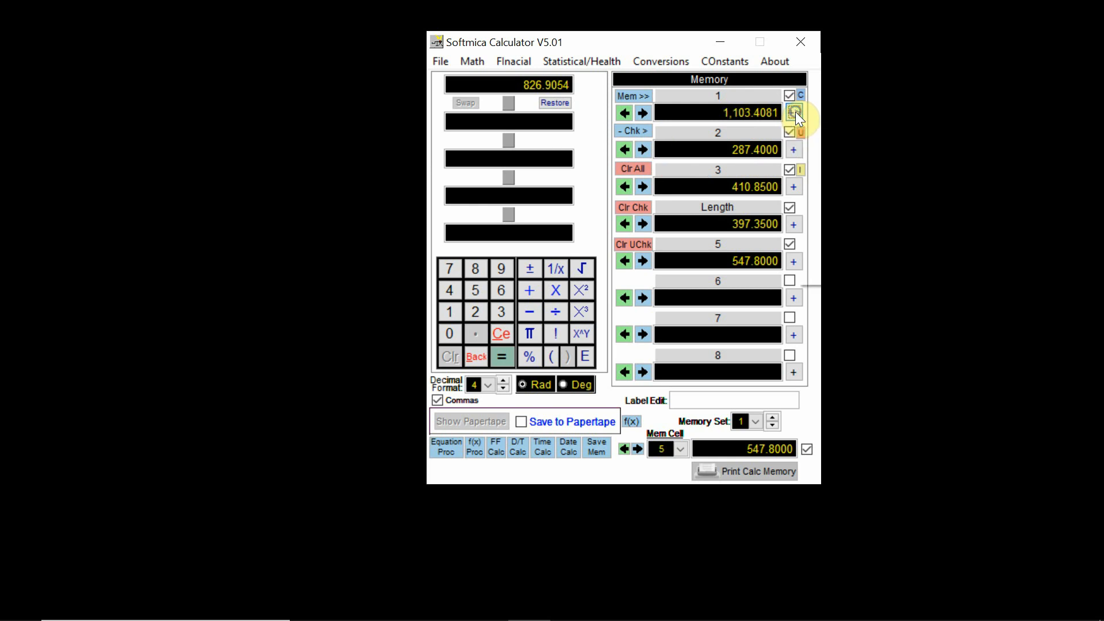
# - Set memory cell 1's operation to <> (Swap) and exchange its value with the display three times
pyautogui.rightClick(796, 112)
pyautogui.click(833, 193)
pyautogui.click(794, 112)
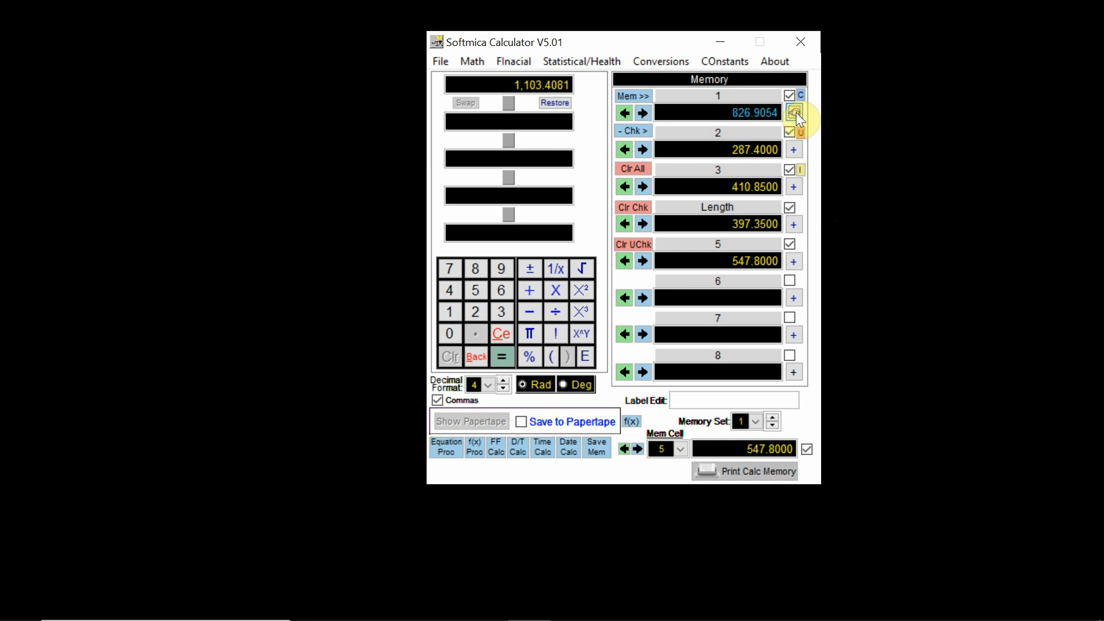
pyautogui.click(796, 112)
pyautogui.click(795, 112)
pyautogui.press('F10')
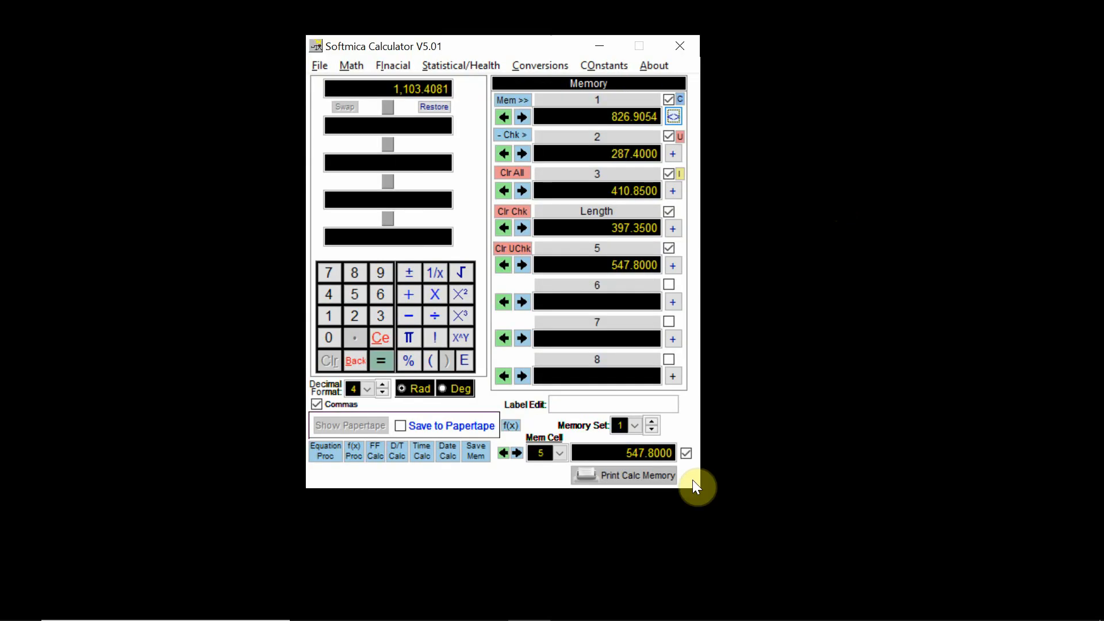
pyautogui.press('F10')
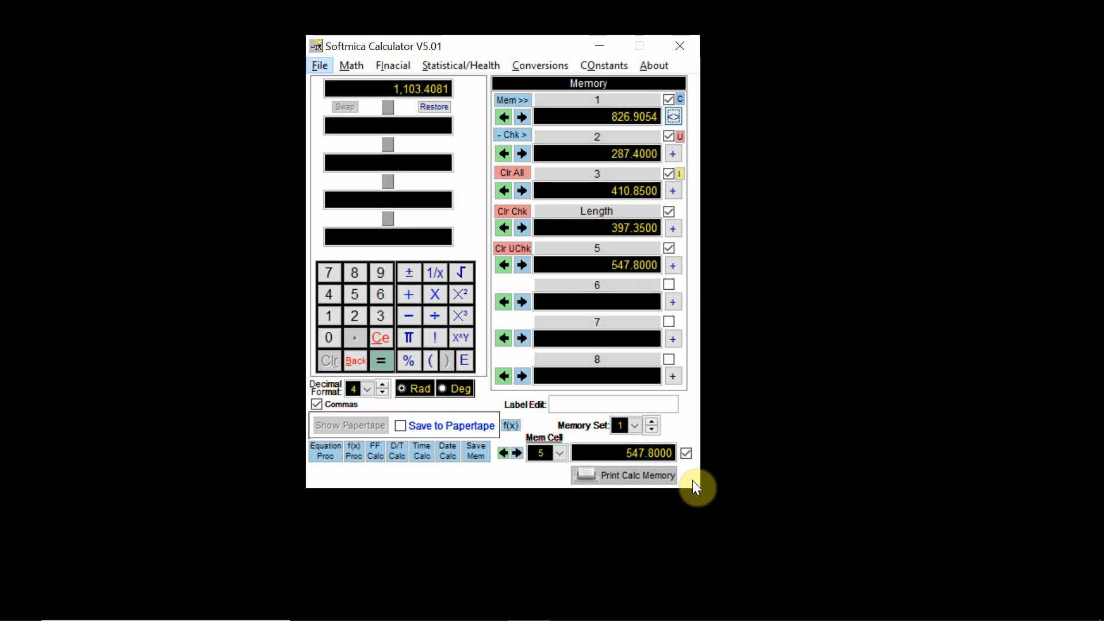
# - Open the saved memory storage, enlarged to show 16 memory locations, and preview the printout of the "Primes less than 99" set
pyautogui.click(481, 455)
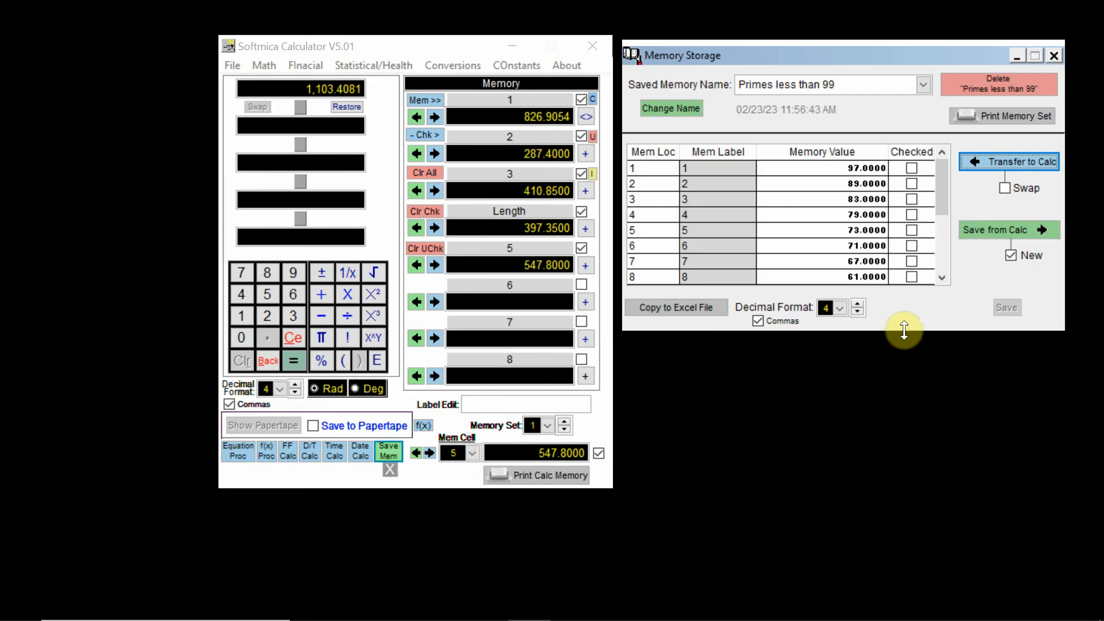
pyautogui.moveTo(904, 330); pyautogui.dragTo(908, 466)
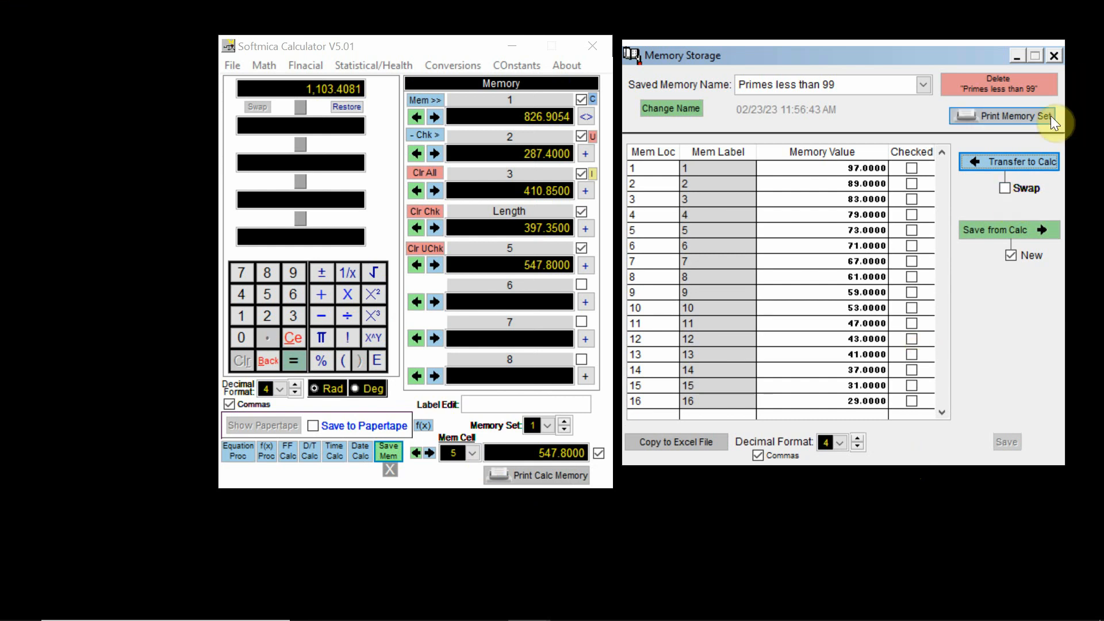
pyautogui.click(1025, 119)
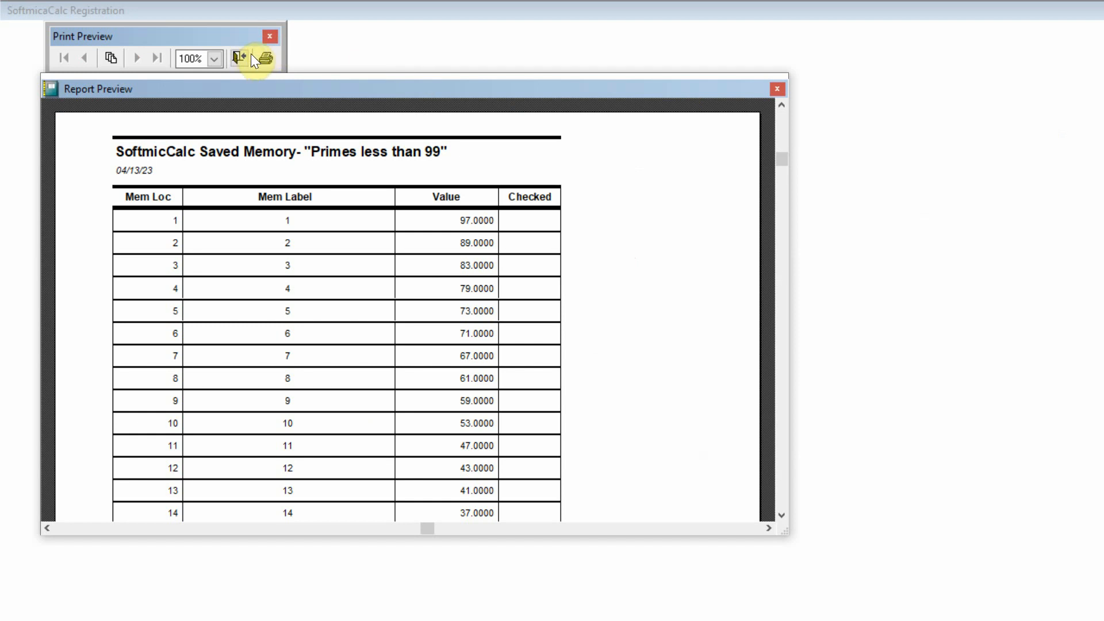
pyautogui.click(244, 59)
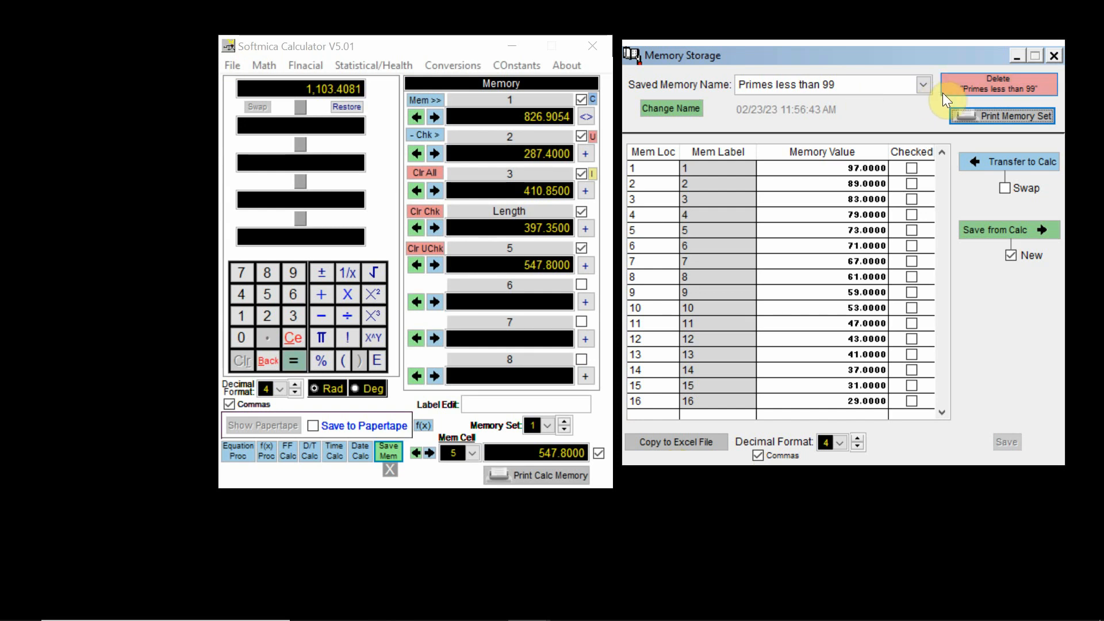
# - Transfer the "Primes less than 99" set into the calculator memory, confirming the overwrite, and view memory set 2 before returning to set 1
pyautogui.click(1009, 162)
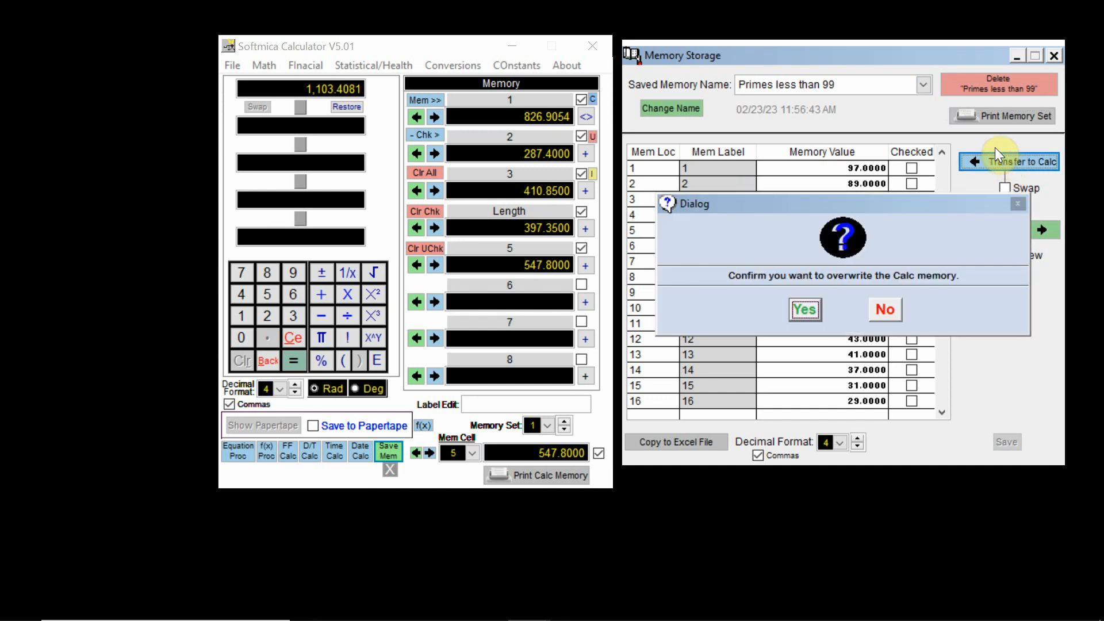
pyautogui.click(792, 312)
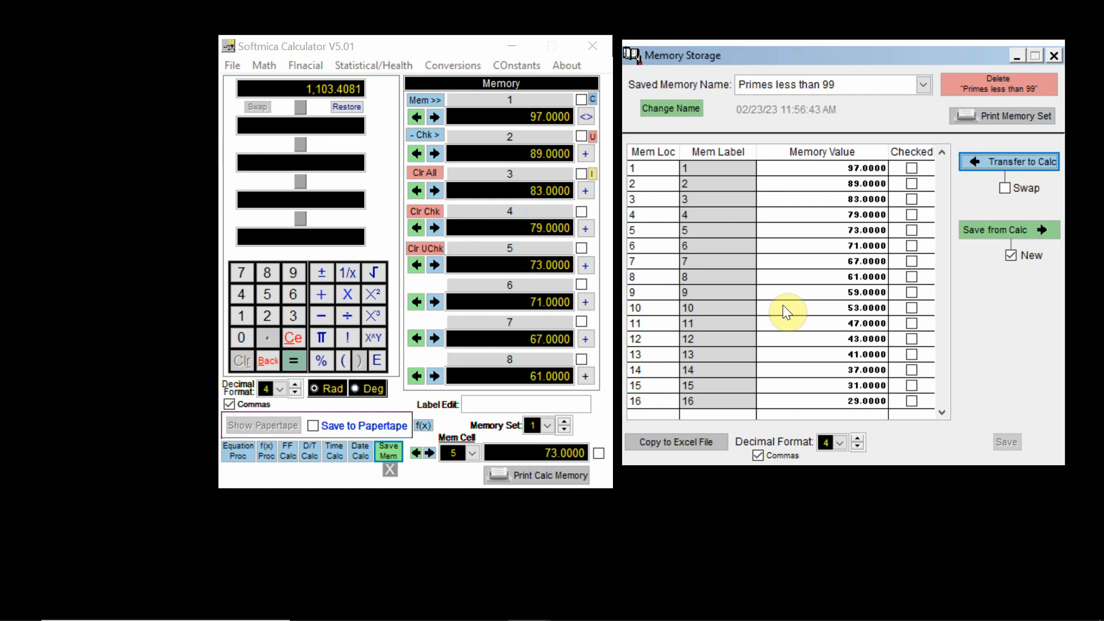
pyautogui.click(566, 433)
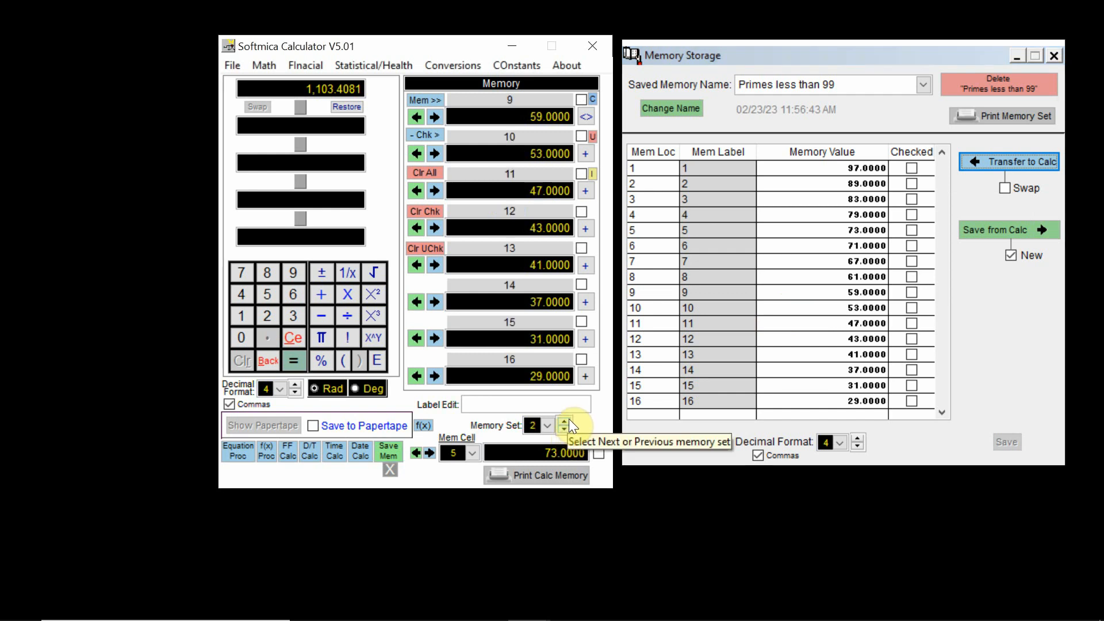
pyautogui.click(567, 419)
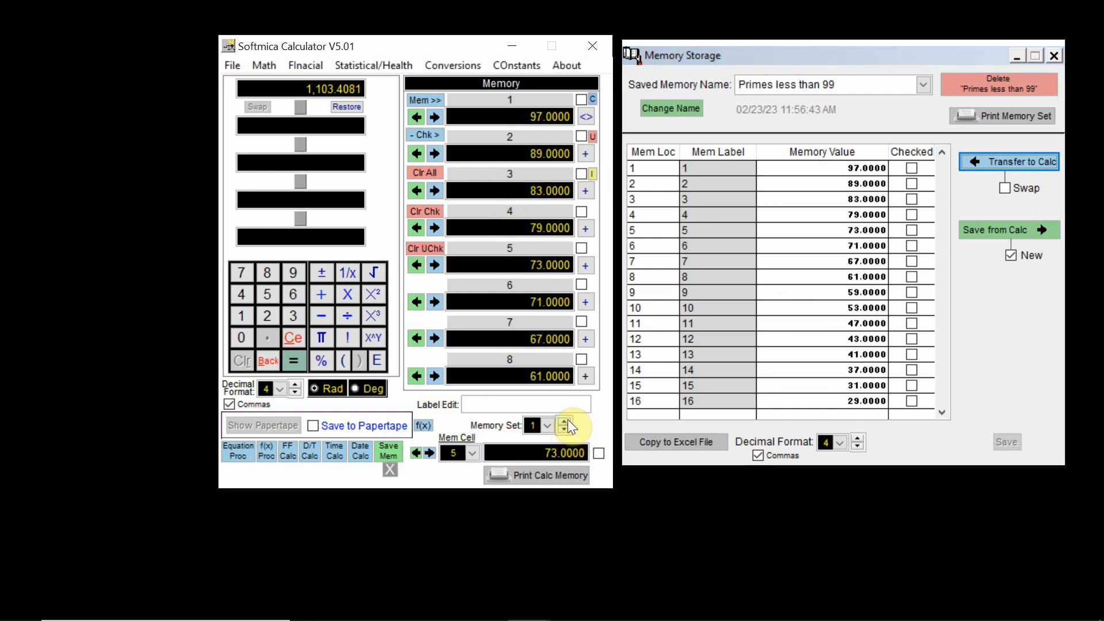
# - Check memory cells 1 and 2 and preview the calculator memory printout with the memory storage window closed
pyautogui.click(581, 99)
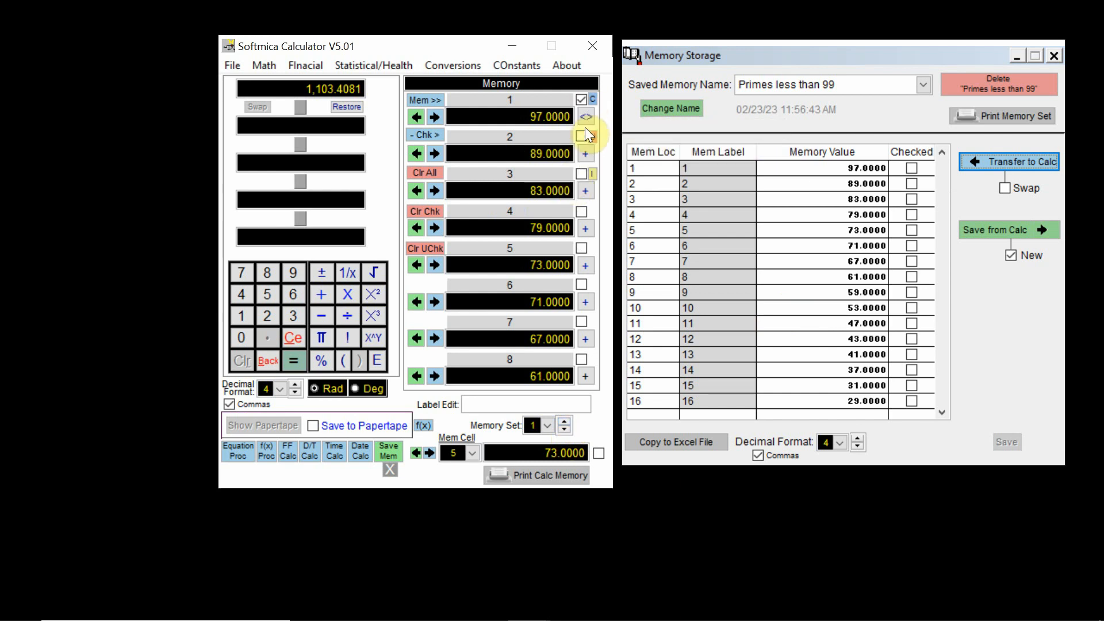
pyautogui.click(1056, 55)
pyautogui.moveTo(437, 45); pyautogui.dragTo(604, 64)
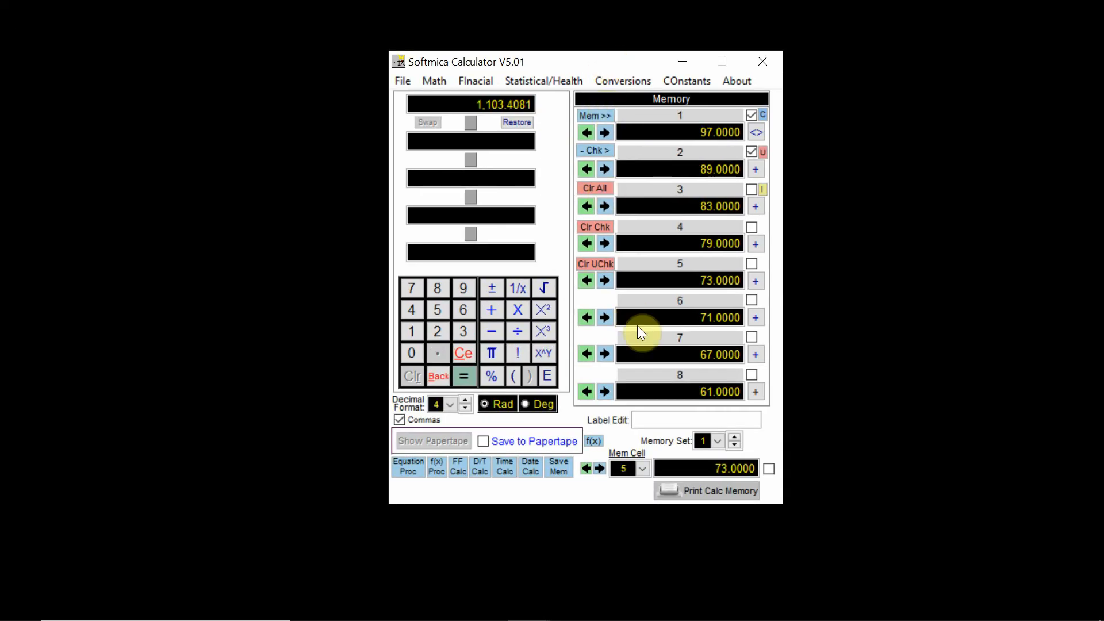
pyautogui.click(714, 495)
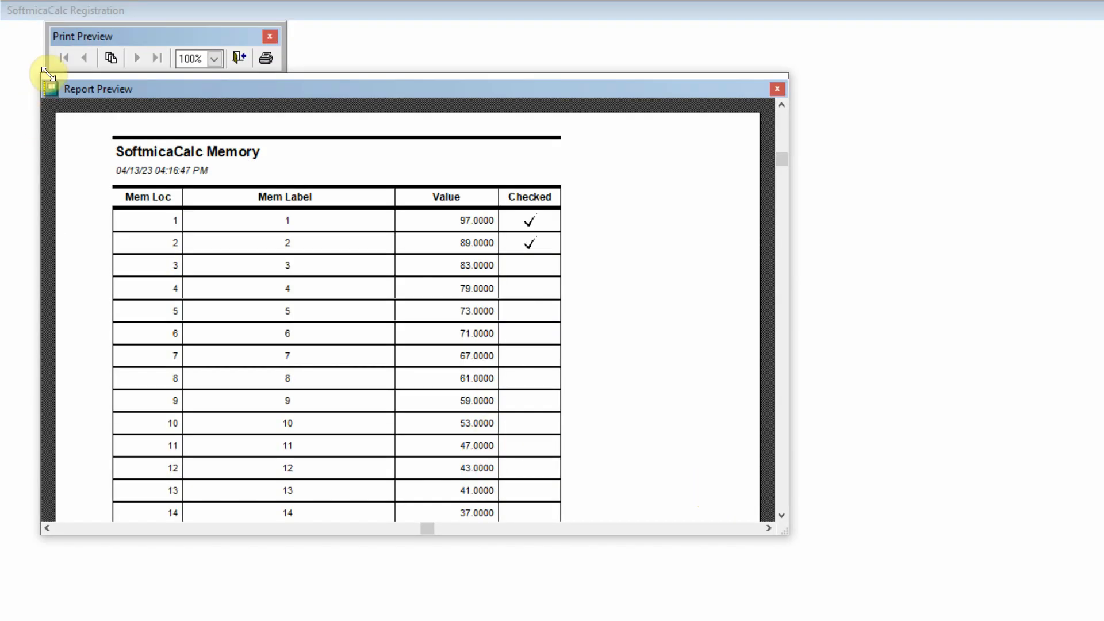
pyautogui.click(240, 57)
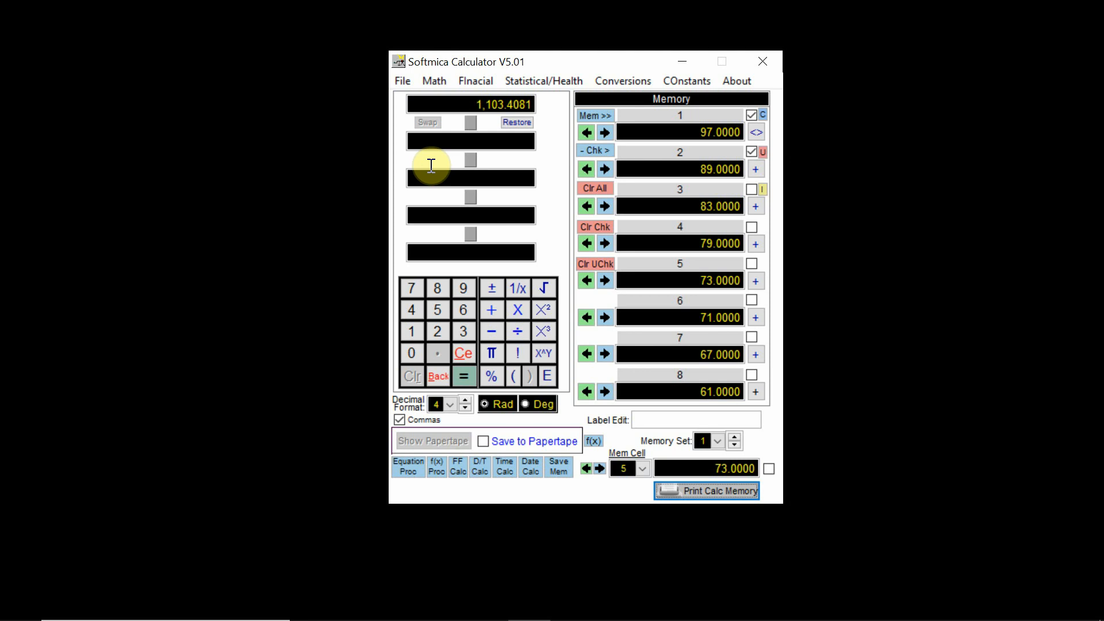
# - Browse the file, math, financial and statistical/health commands, and briefly open the Body Mass Index calculator
pyautogui.click(396, 82)
pyautogui.moveTo(410, 103)
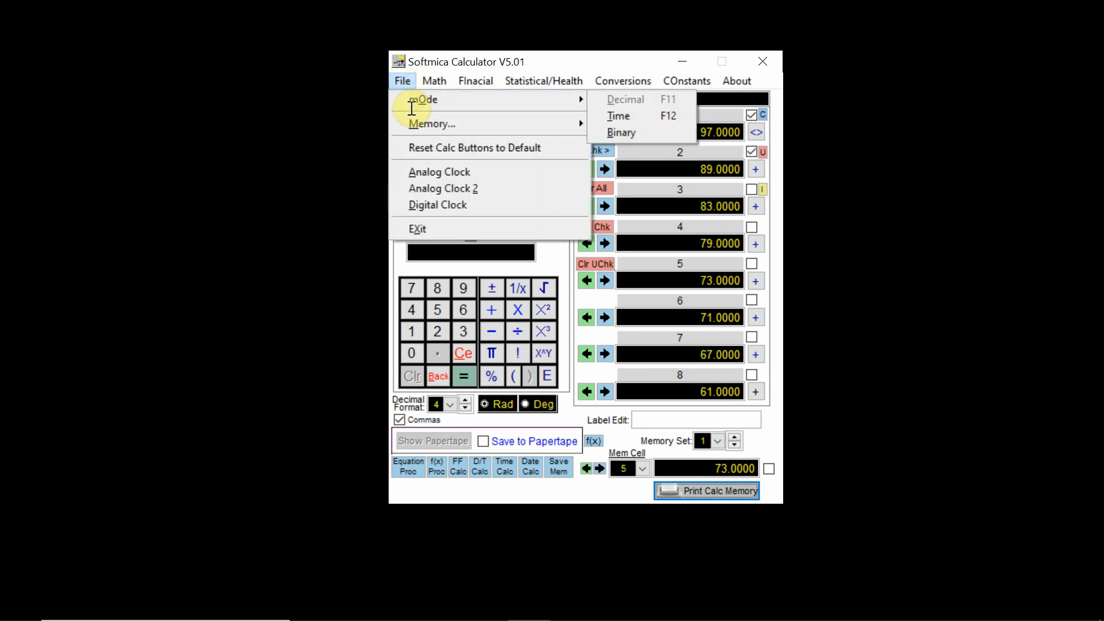
pyautogui.moveTo(432, 85)
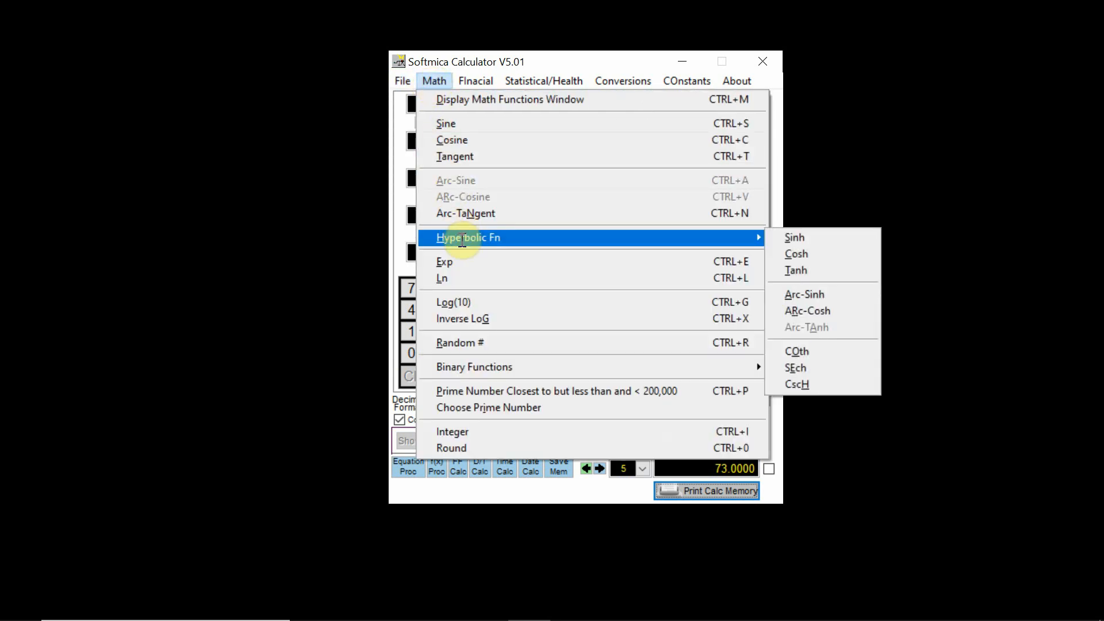
pyautogui.moveTo(472, 88)
pyautogui.moveTo(517, 86)
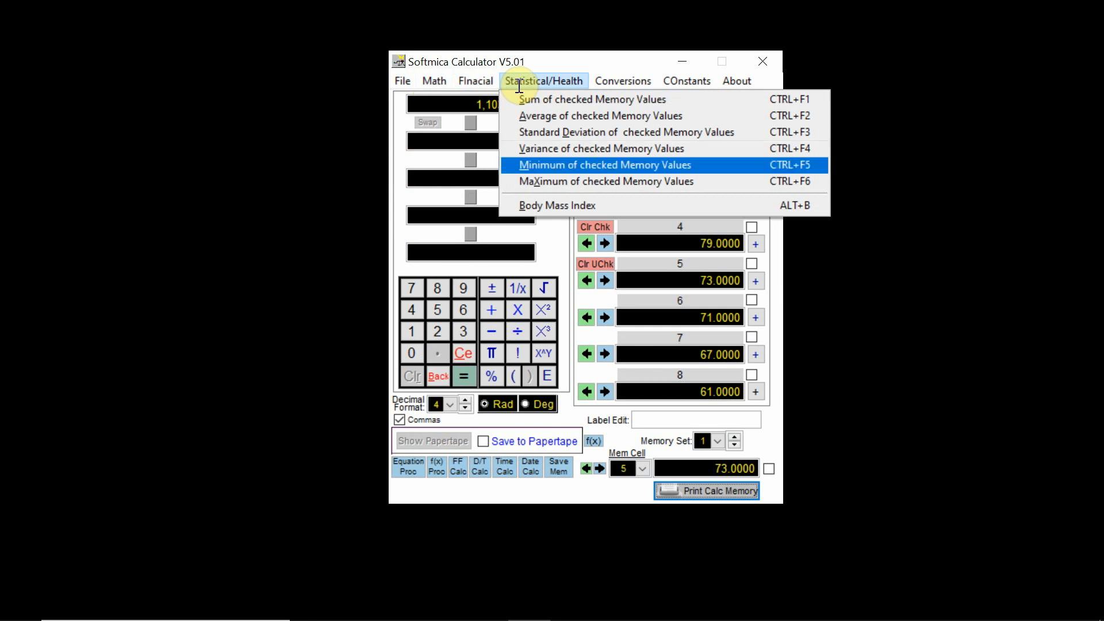
pyautogui.click(552, 205)
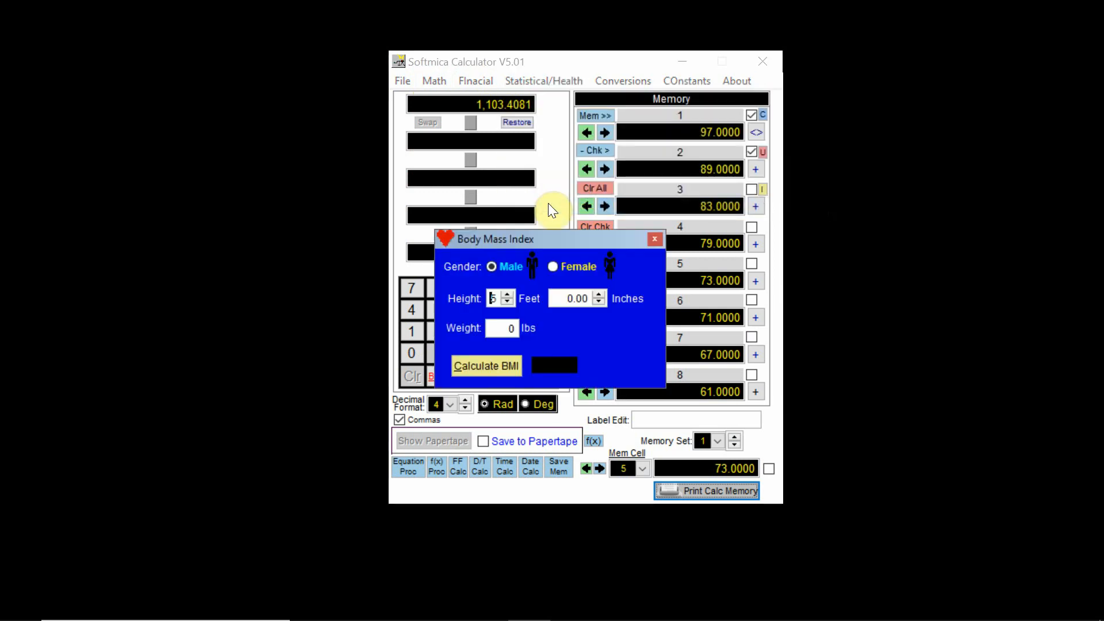
pyautogui.click(654, 238)
# - Browse the available unit conversion categories, including weight, time and trig, and the list of physical constants
pyautogui.click(621, 81)
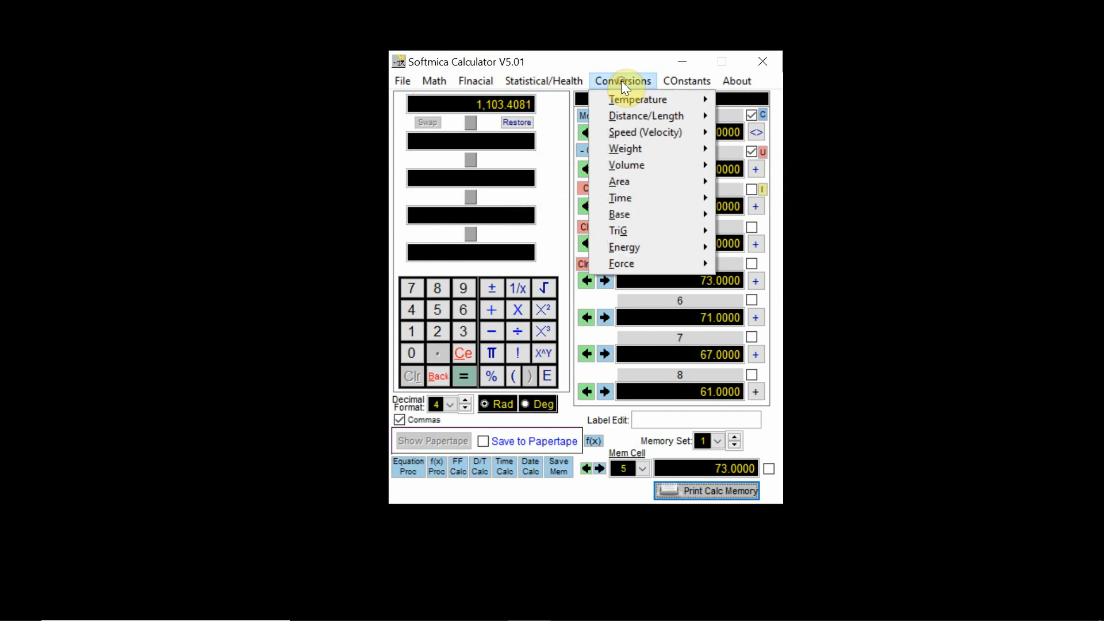
pyautogui.moveTo(625, 96)
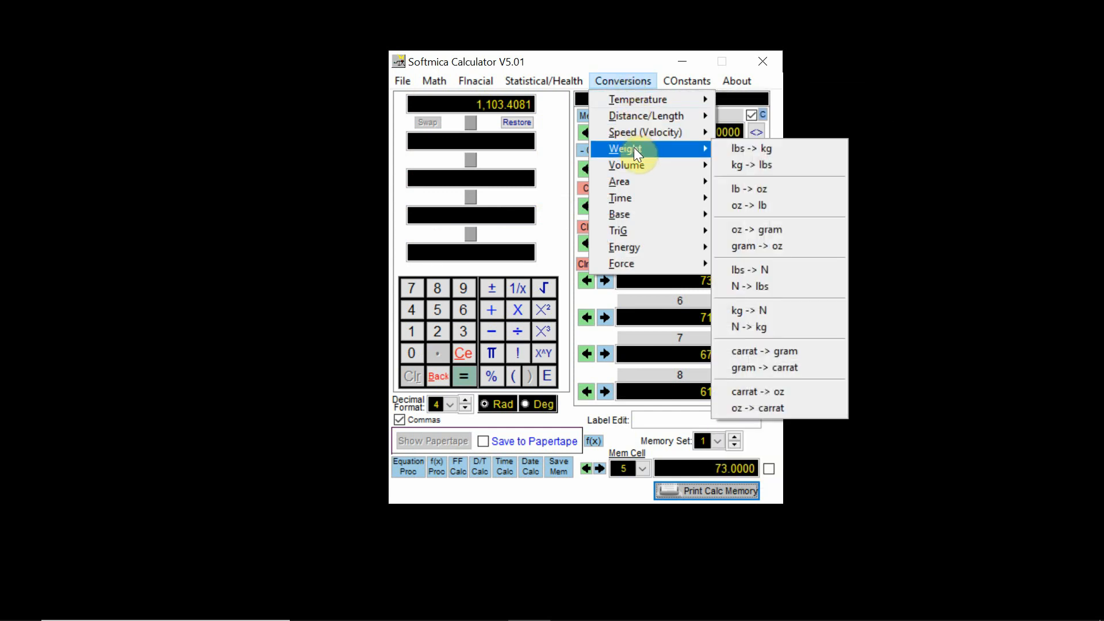
pyautogui.moveTo(636, 187)
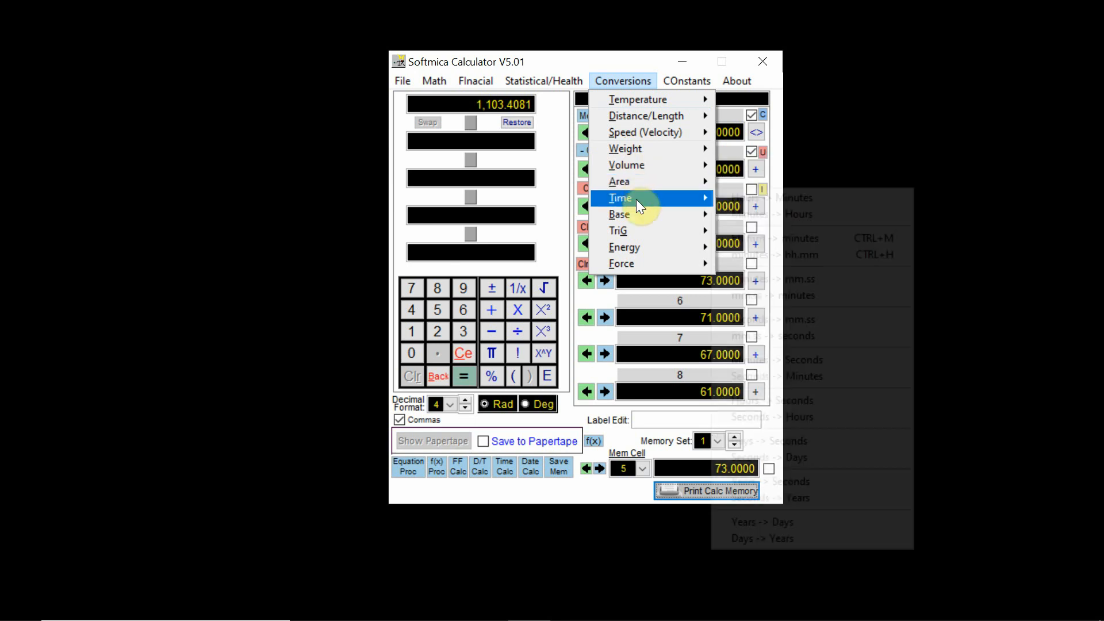
pyautogui.moveTo(637, 237)
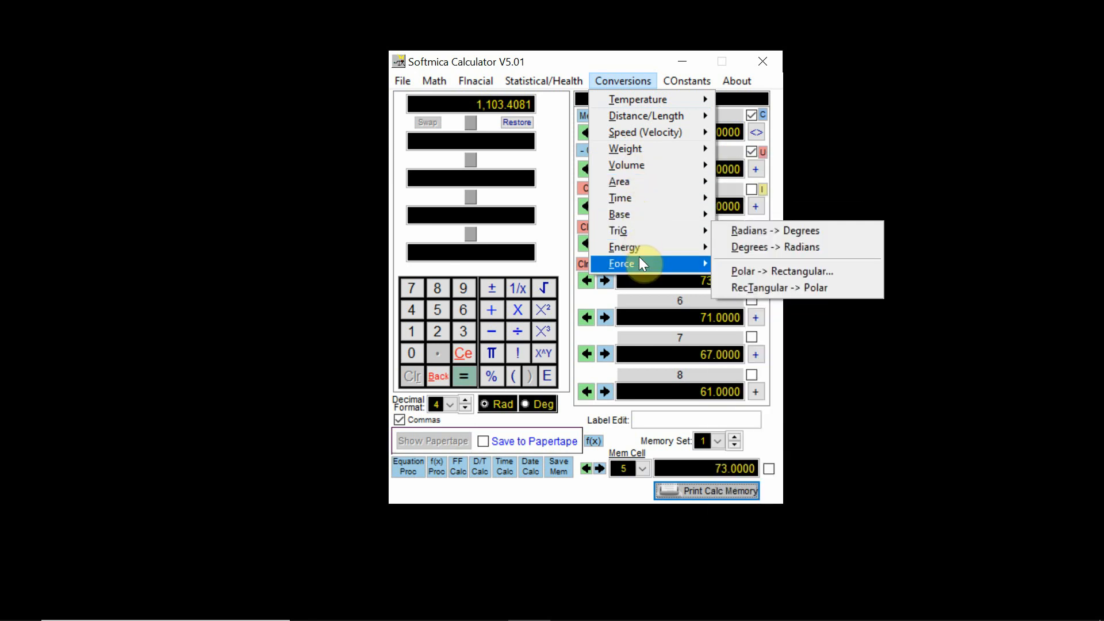
pyautogui.moveTo(688, 82)
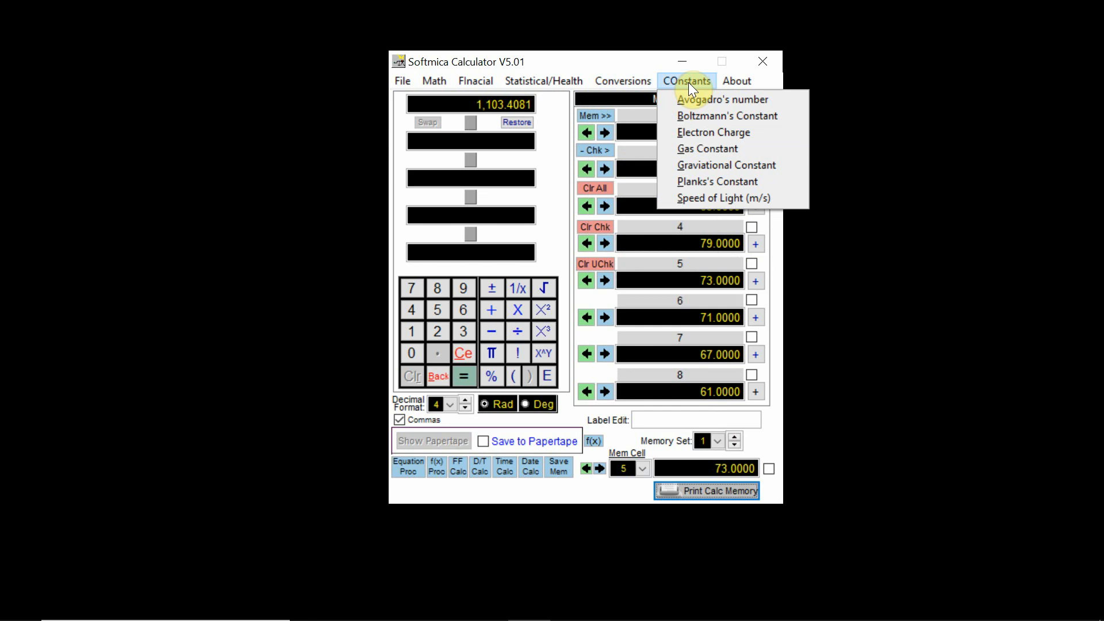
pyautogui.click(603, 61)
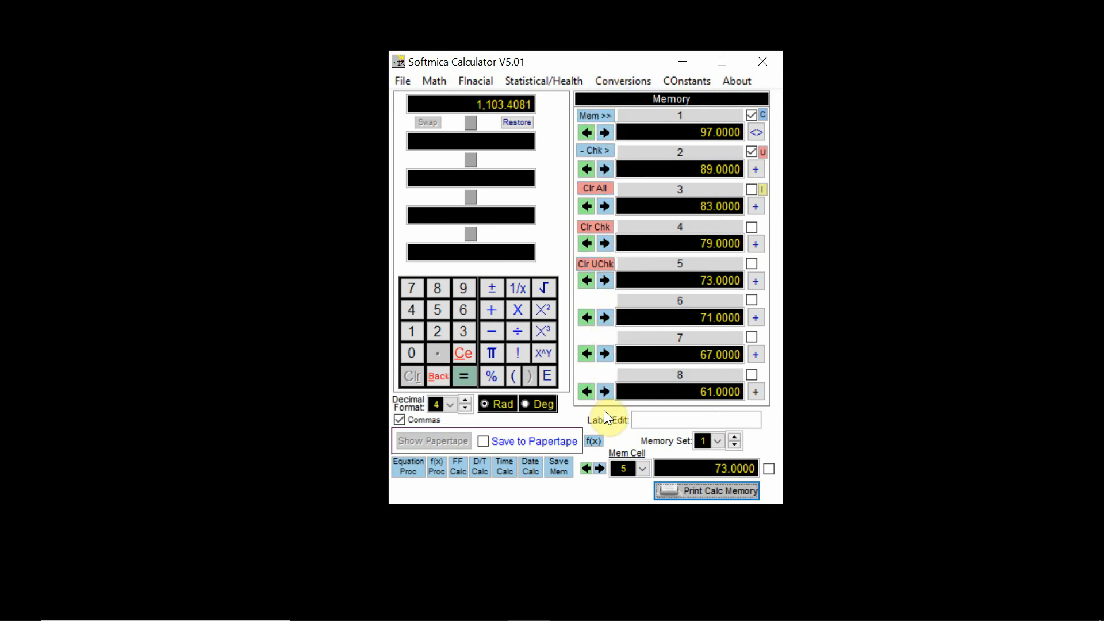
# - Open the separate window of math and financial functions
pyautogui.click(598, 443)
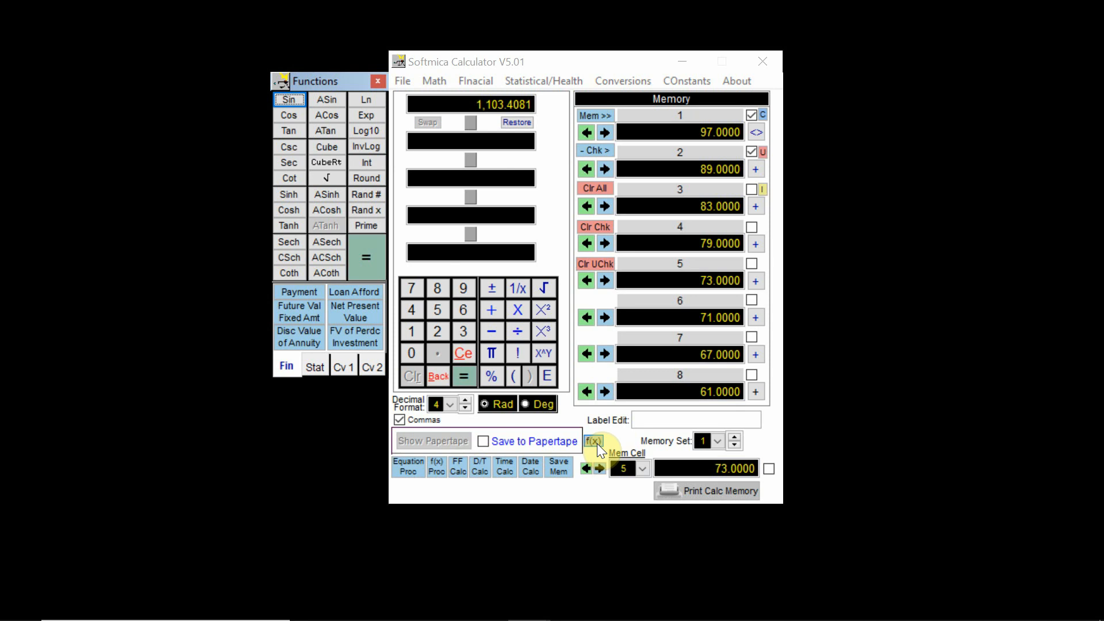
# - Move the calculator around the screen together with its attached Functions window
pyautogui.moveTo(578, 61)
pyautogui.mouseDown()
pyautogui.moveTo(620, 64)
pyautogui.moveTo(567, 61)
pyautogui.mouseUp()
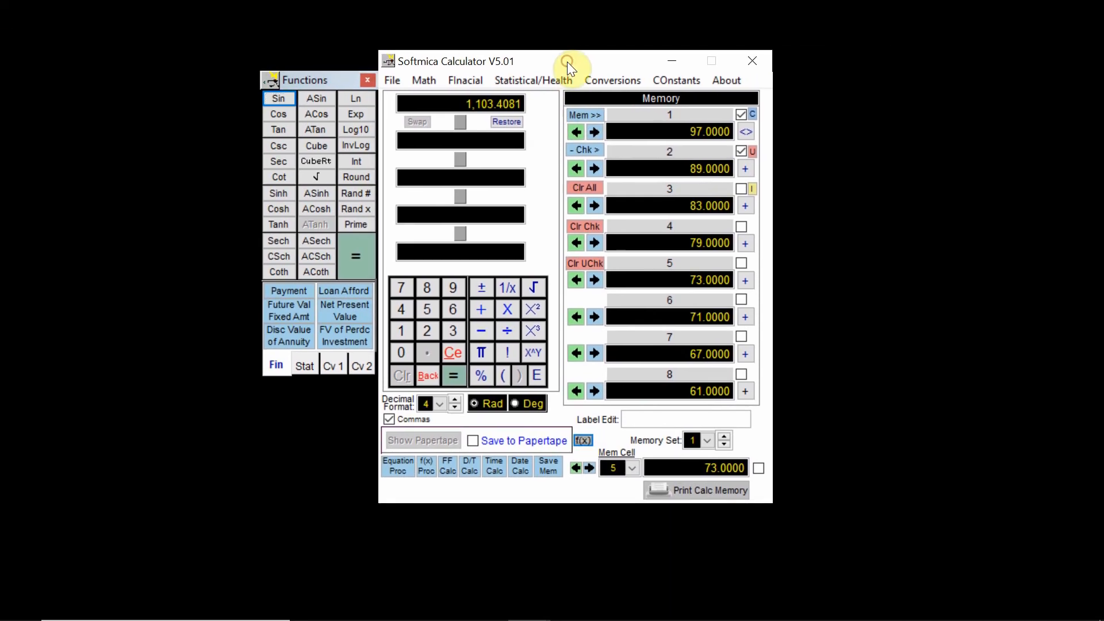
pyautogui.moveTo(330, 81); pyautogui.dragTo(903, 64)
pyautogui.moveTo(581, 67); pyautogui.dragTo(647, 65)
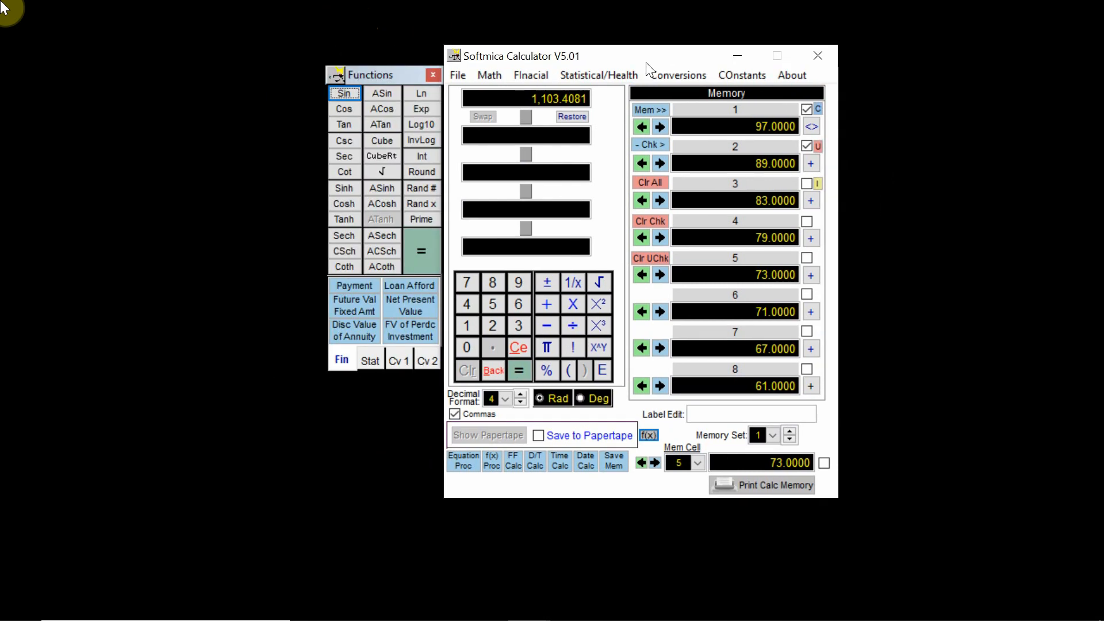
pyautogui.click(646, 63)
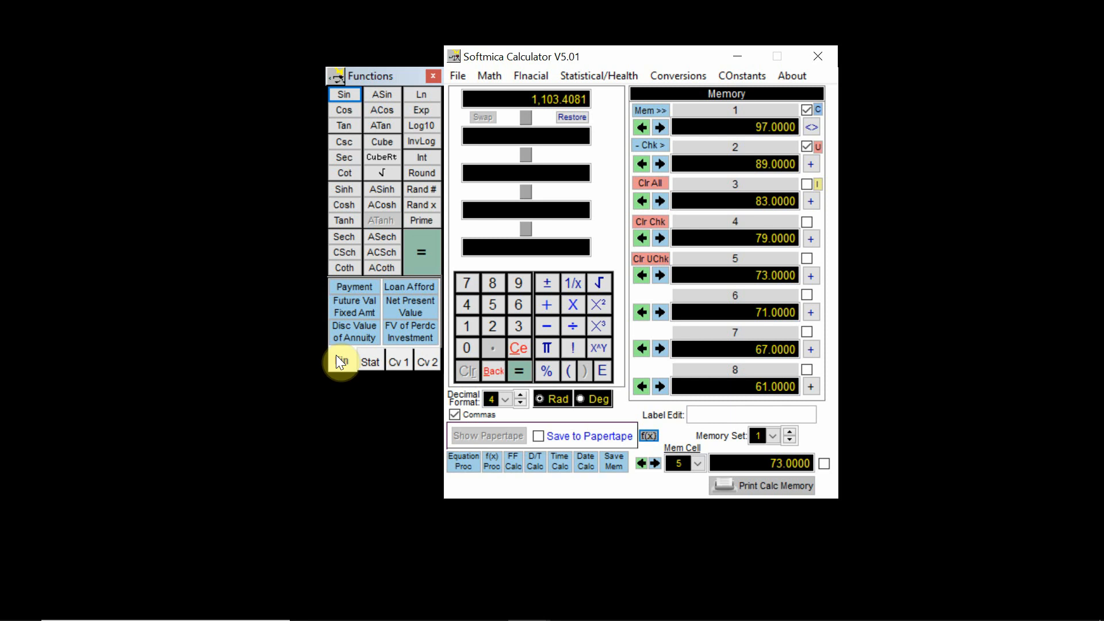
# - Browse the statistical, both conversion and the financial function sets in the Functions window
pyautogui.click(368, 361)
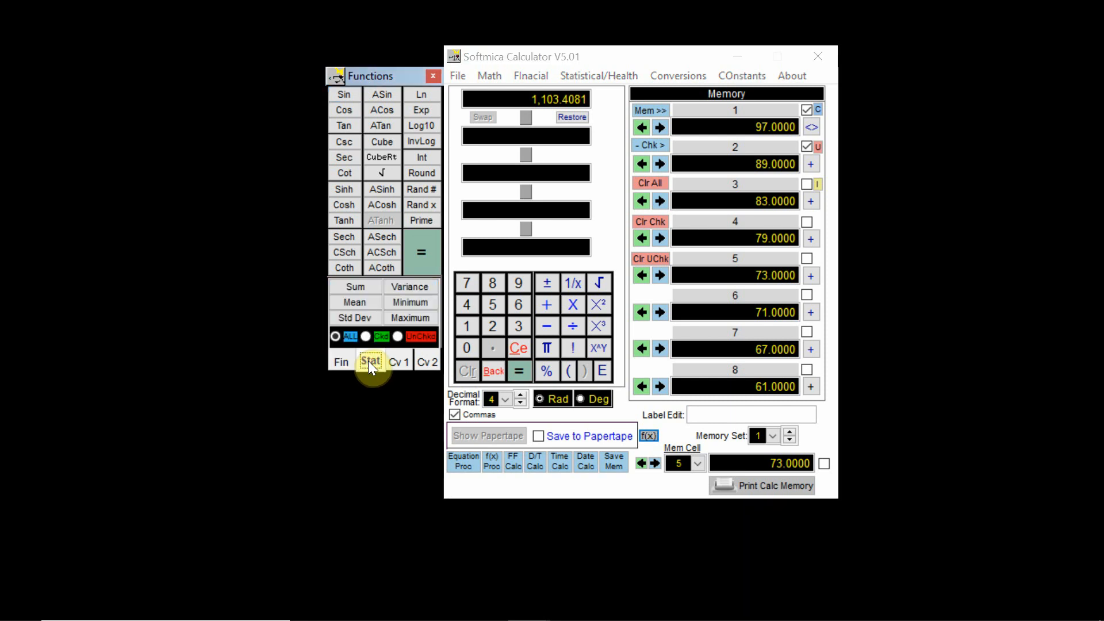
pyautogui.click(396, 362)
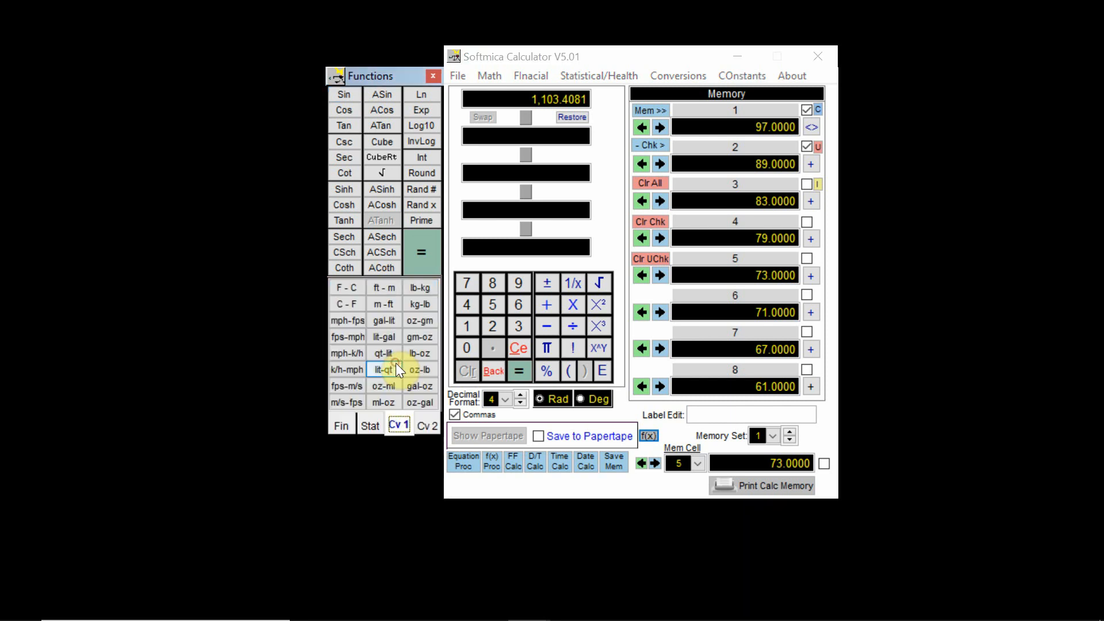
pyautogui.click(427, 426)
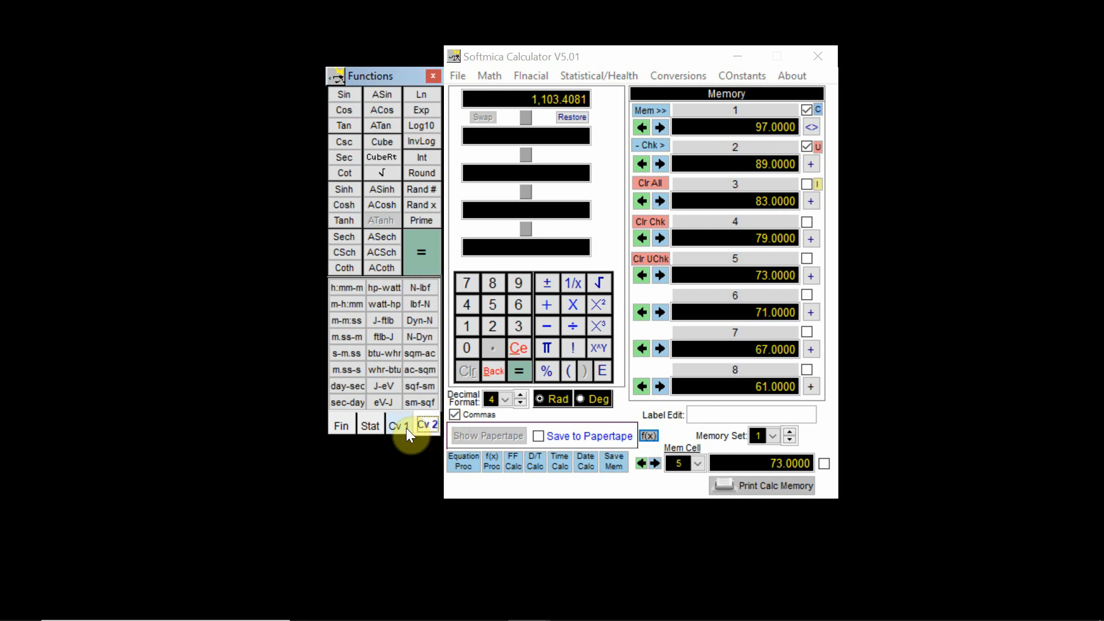
pyautogui.click(405, 428)
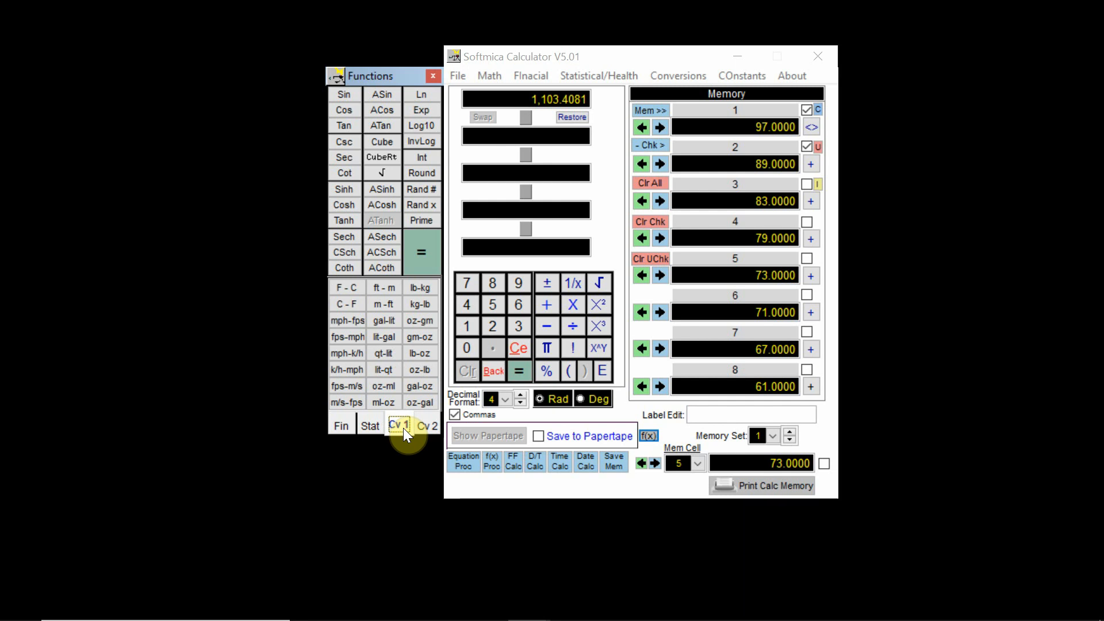
pyautogui.click(341, 429)
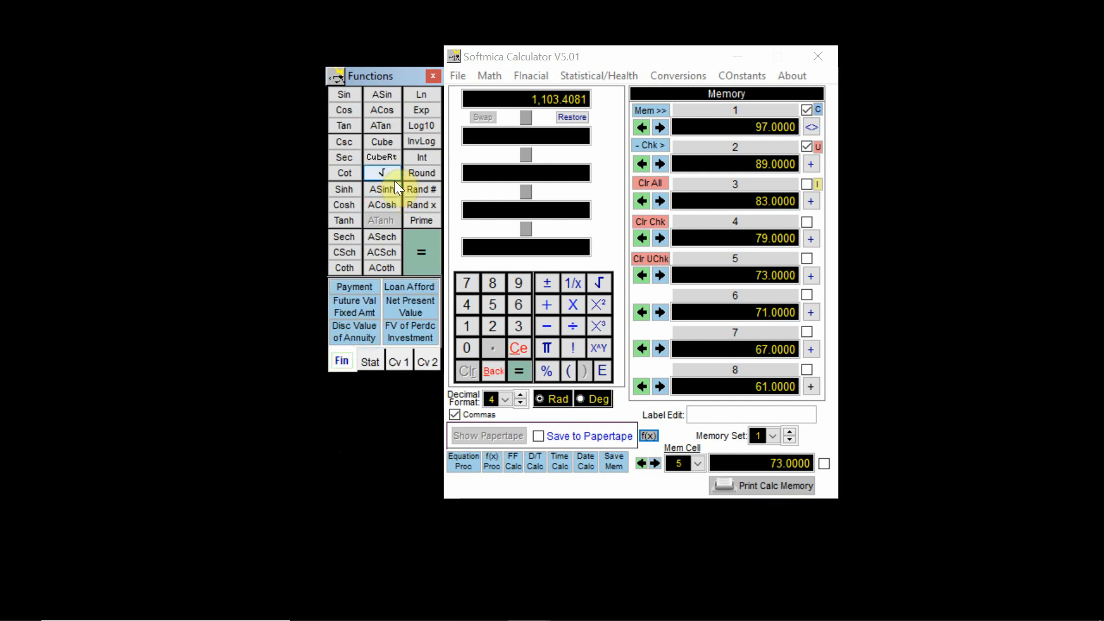
pyautogui.click(530, 74)
pyautogui.click(610, 60)
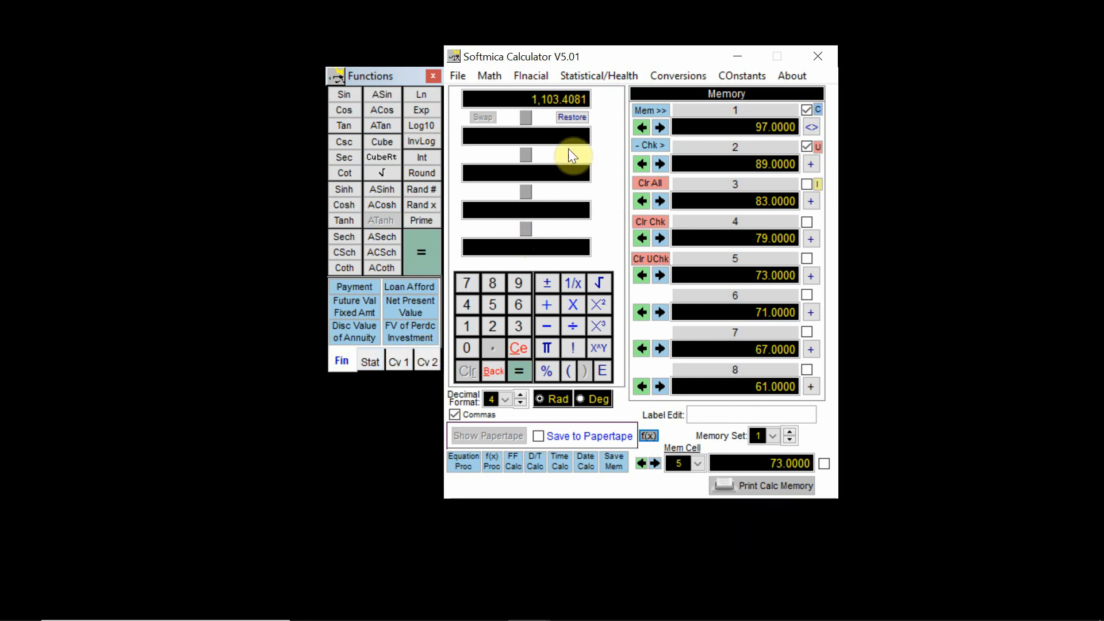
# - Move the calculator aside and compute the monthly payment for a 100,000 loan at 5.5% interest over 10 years
pyautogui.moveTo(636, 60); pyautogui.dragTo(886, 53)
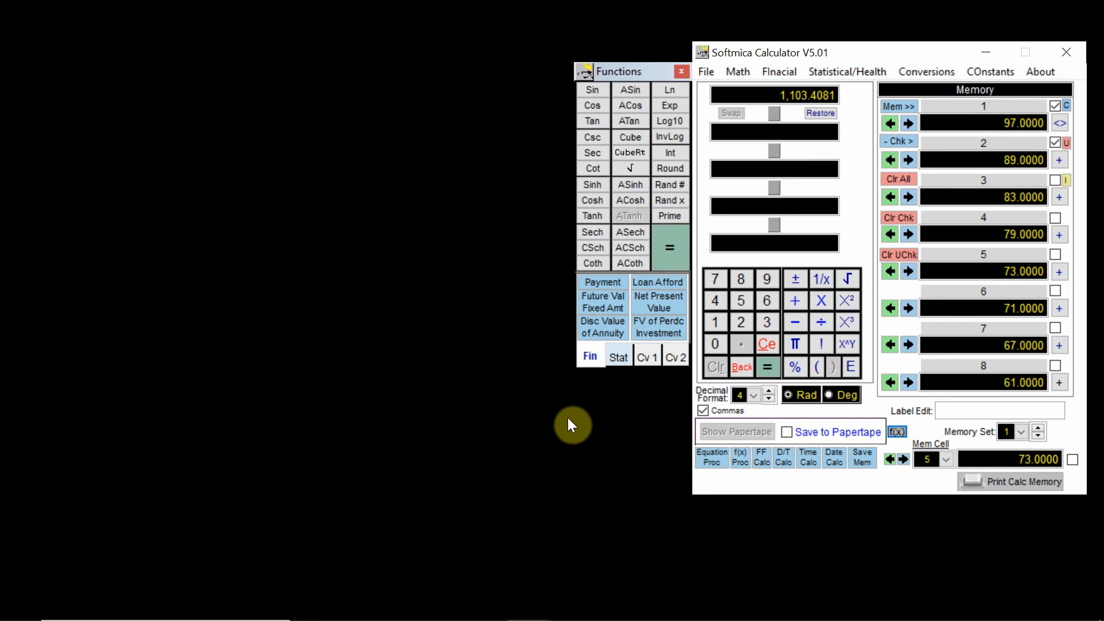
pyautogui.click(606, 278)
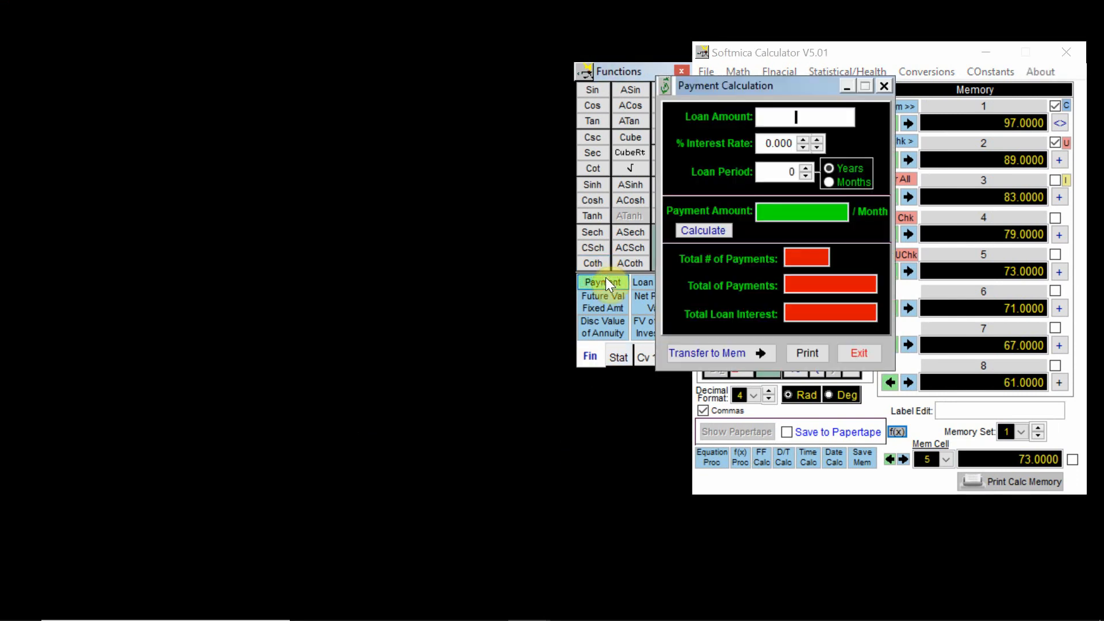
pyautogui.moveTo(750, 84); pyautogui.dragTo(392, 81)
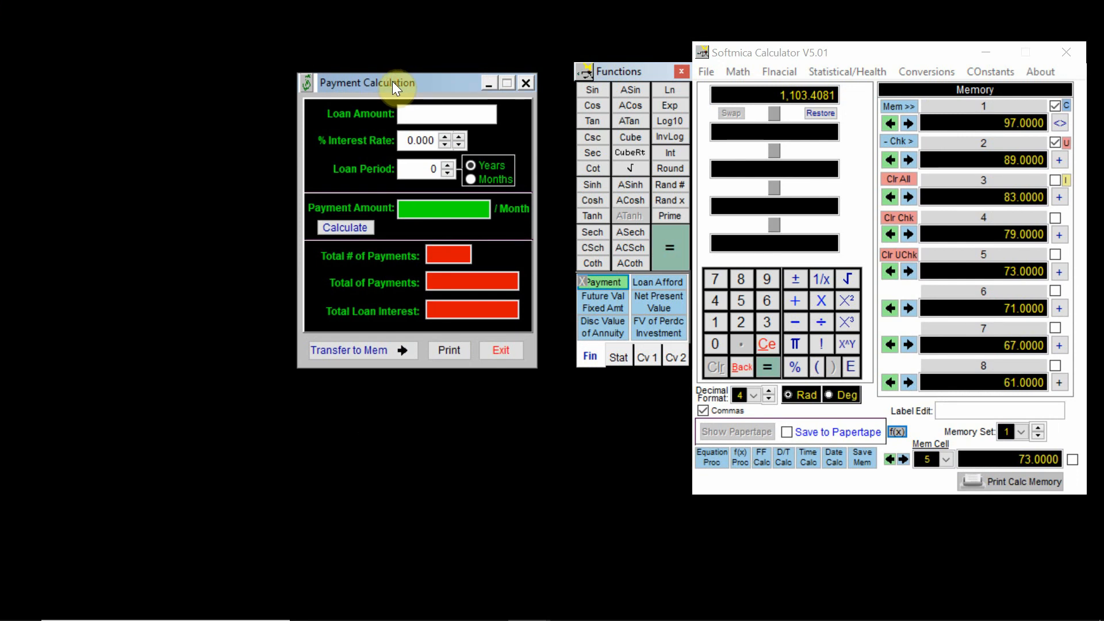
pyautogui.write('100000')
pyautogui.press('Tab')
pyautogui.write('5.5')
pyautogui.write('10')
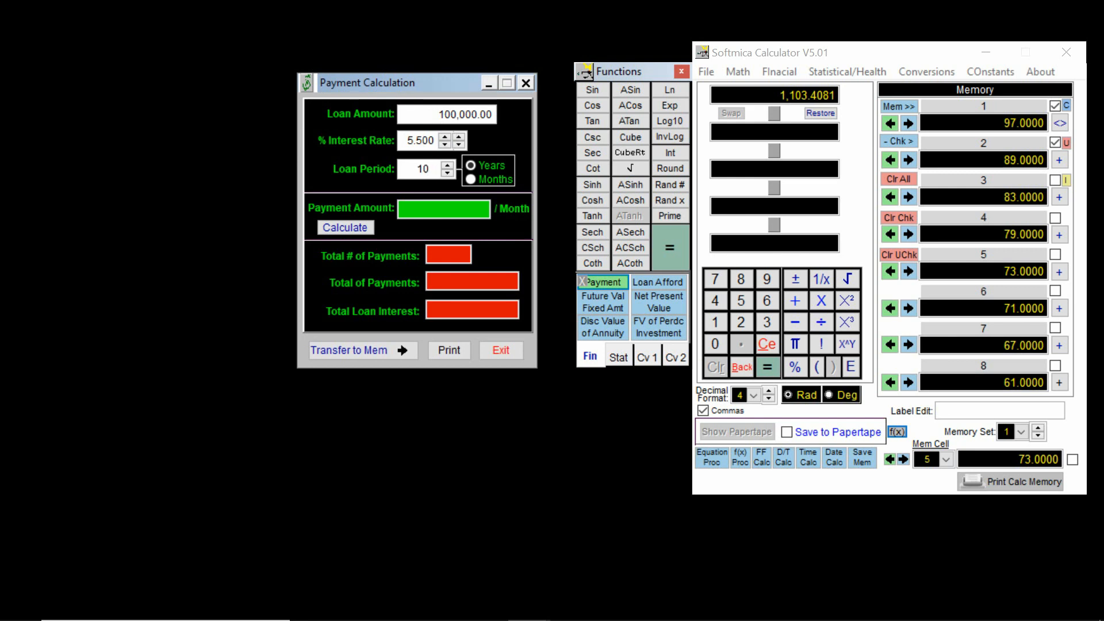
pyautogui.click(340, 227)
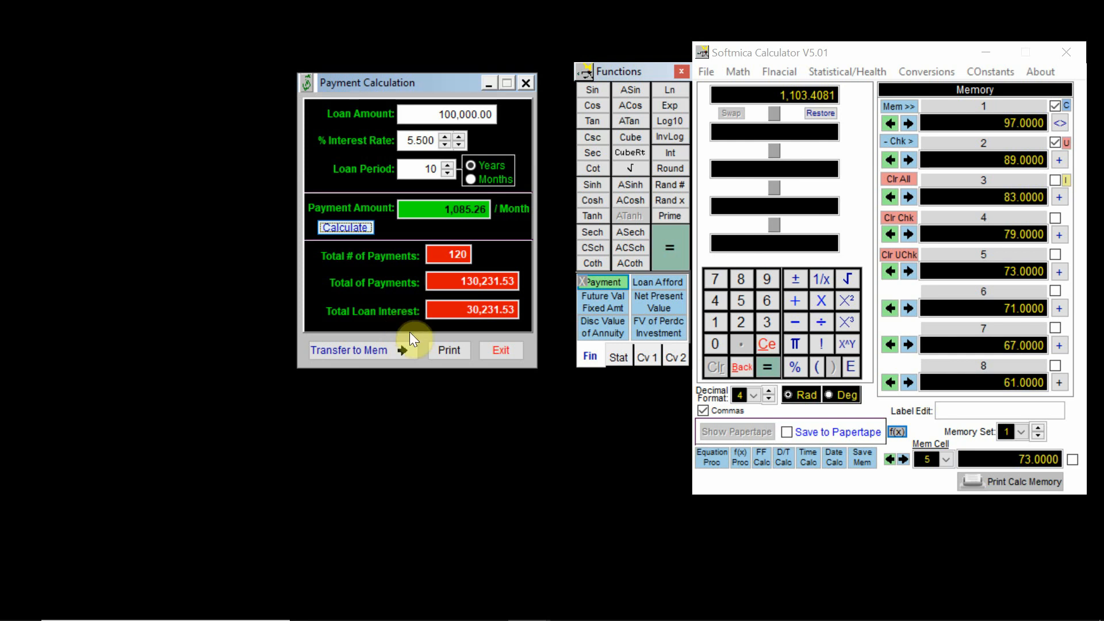
# - Preview the loan payment report for printing, and exit the payment calculation
pyautogui.click(444, 351)
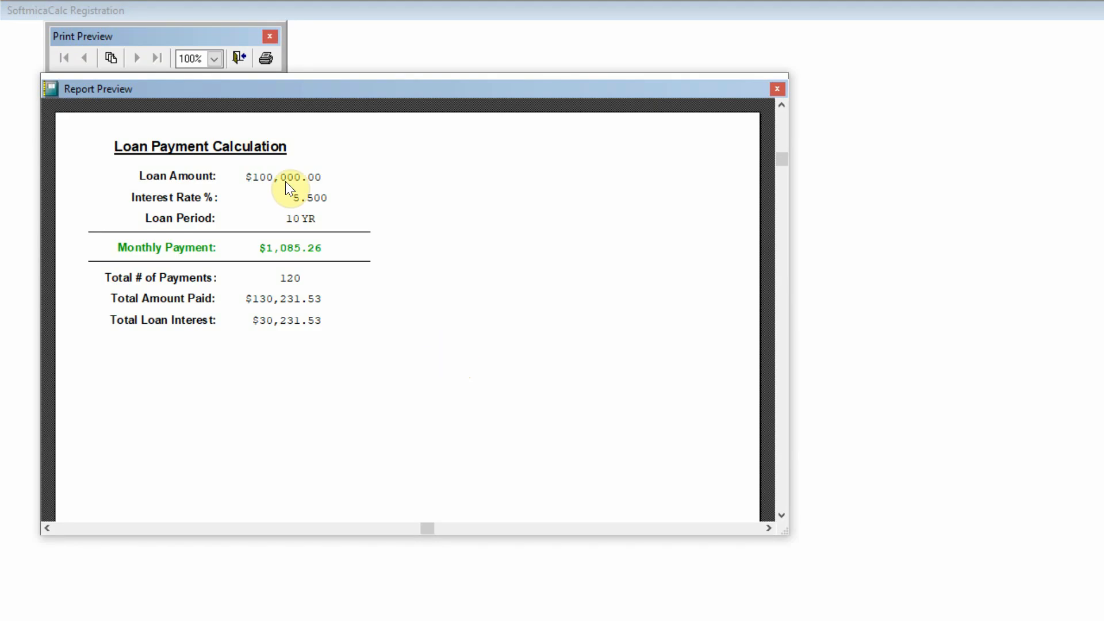
pyautogui.click(239, 58)
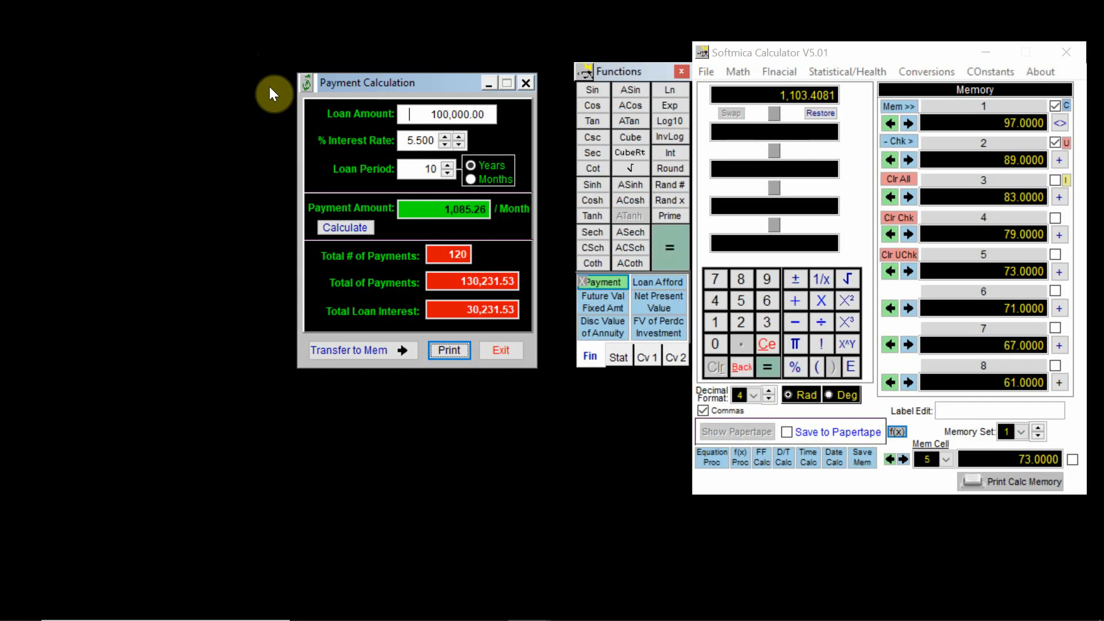
pyautogui.click(495, 352)
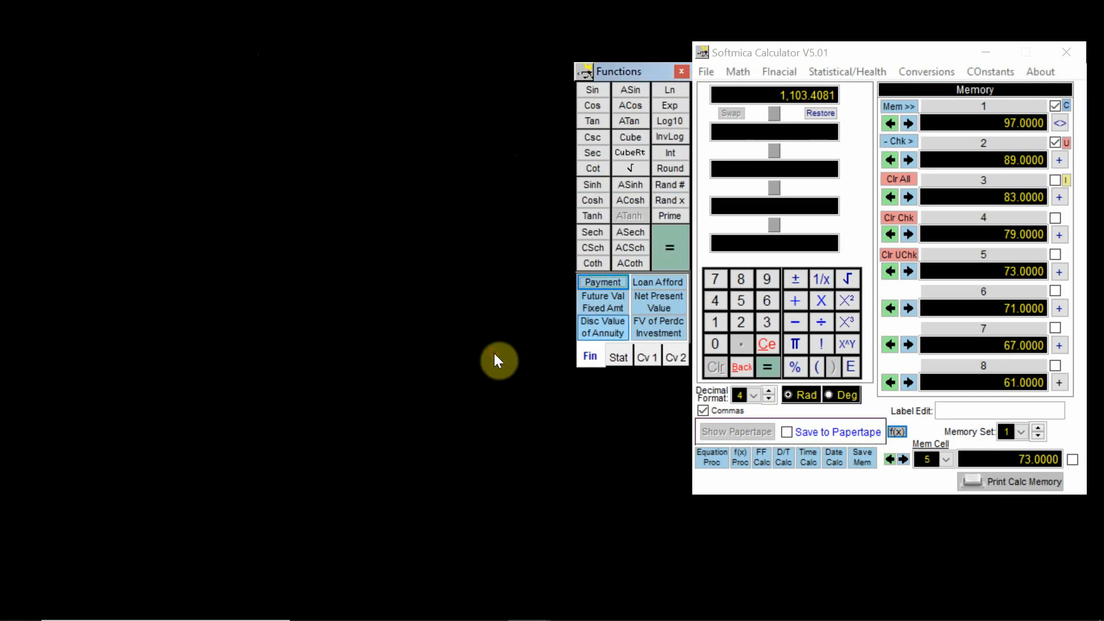
# - Briefly open the Net Present Value calculation and review the statistical commands for checked memory values
pyautogui.click(658, 299)
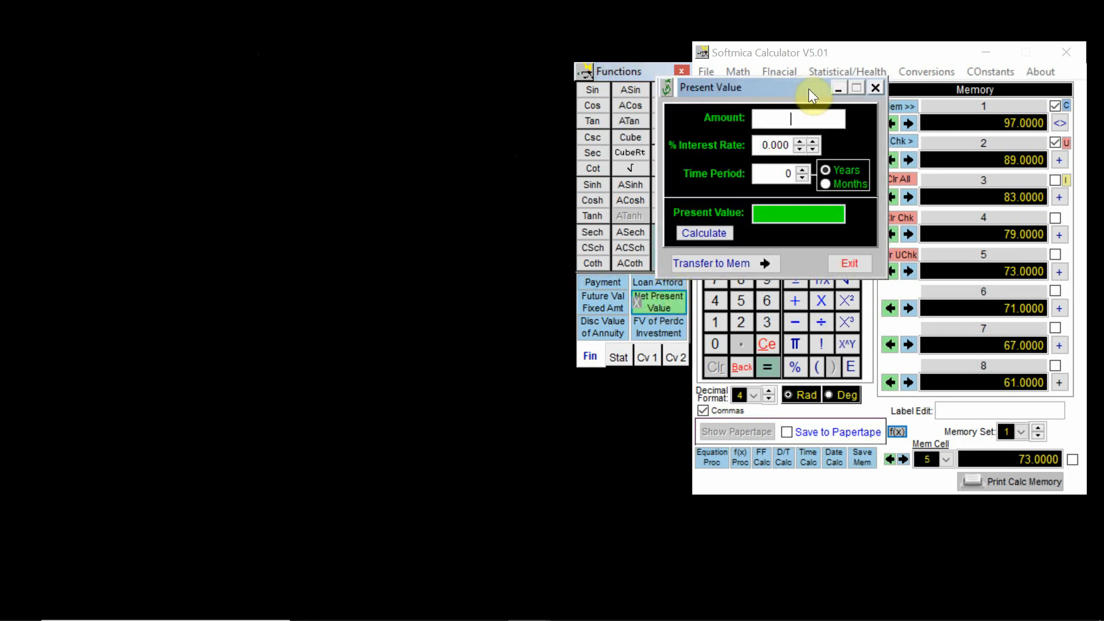
pyautogui.click(877, 86)
pyautogui.moveTo(892, 59); pyautogui.dragTo(690, 49)
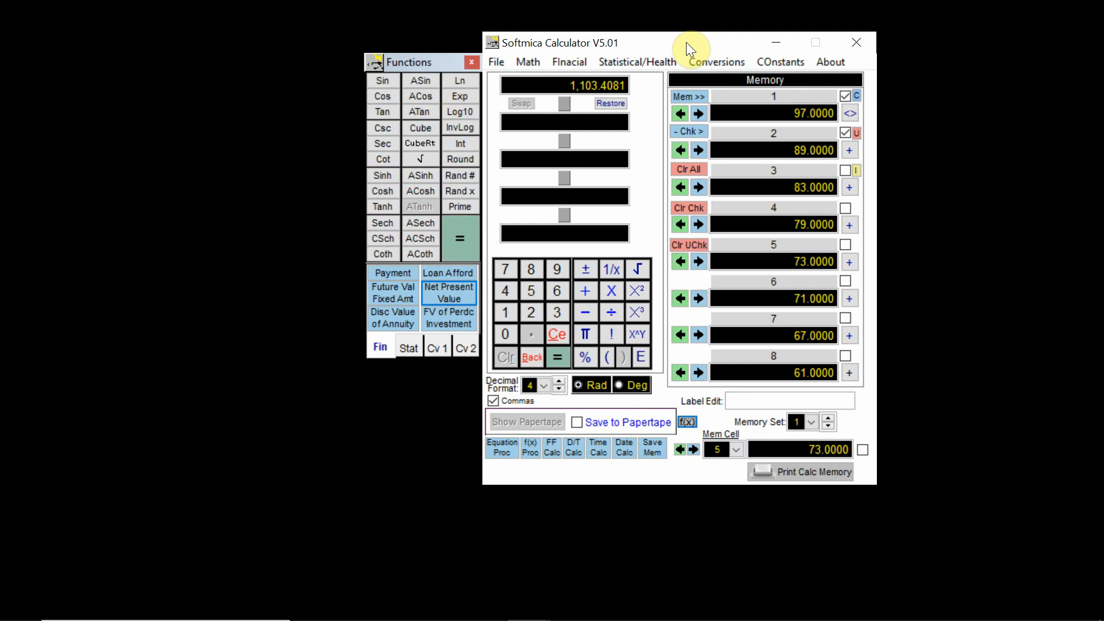
pyautogui.click(658, 61)
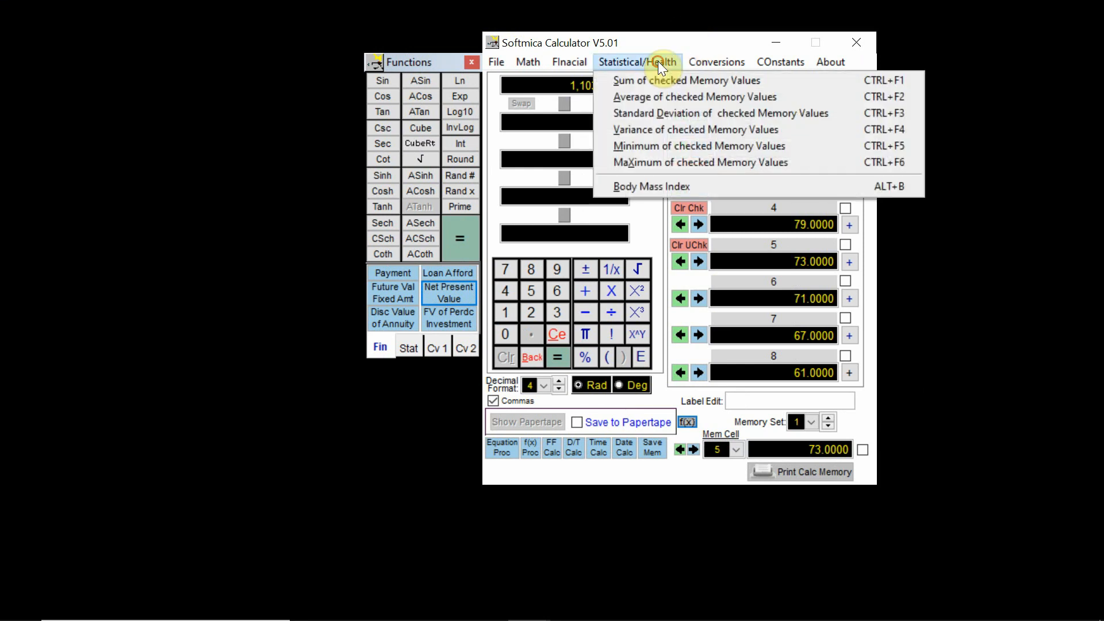
pyautogui.click(656, 43)
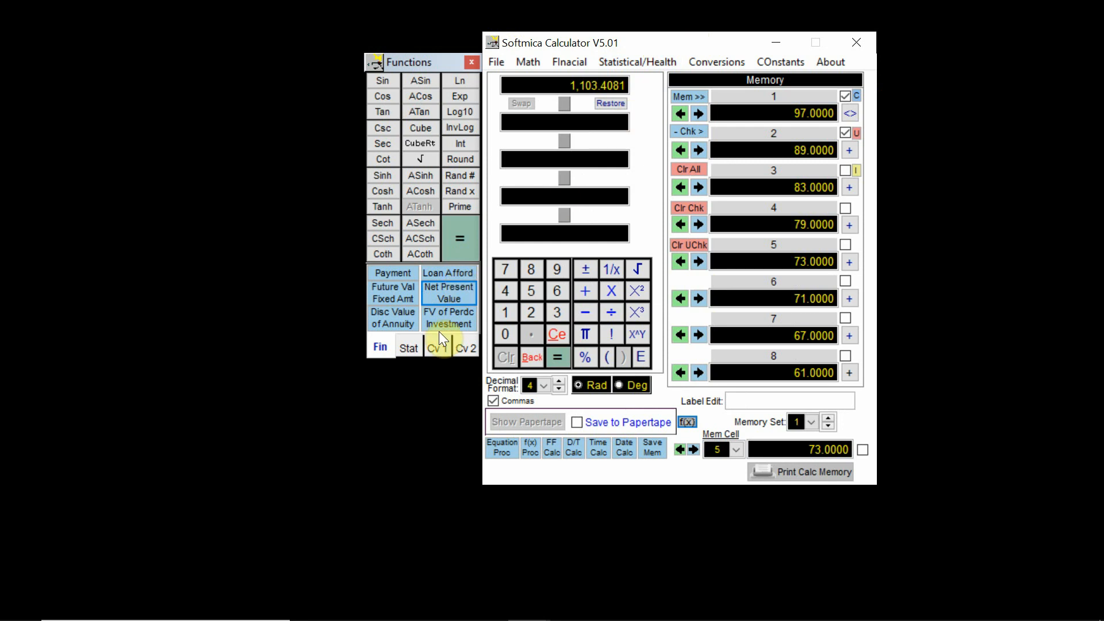
# - Set the statistical functions to use only checked memory cells, and check all memory cells
pyautogui.click(411, 350)
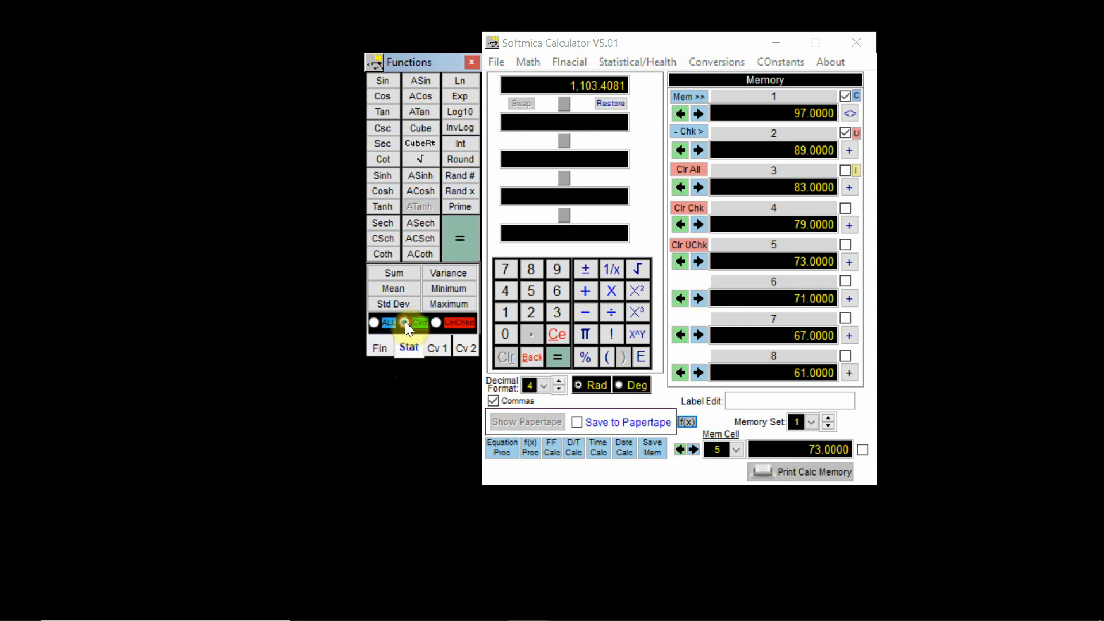
pyautogui.click(434, 323)
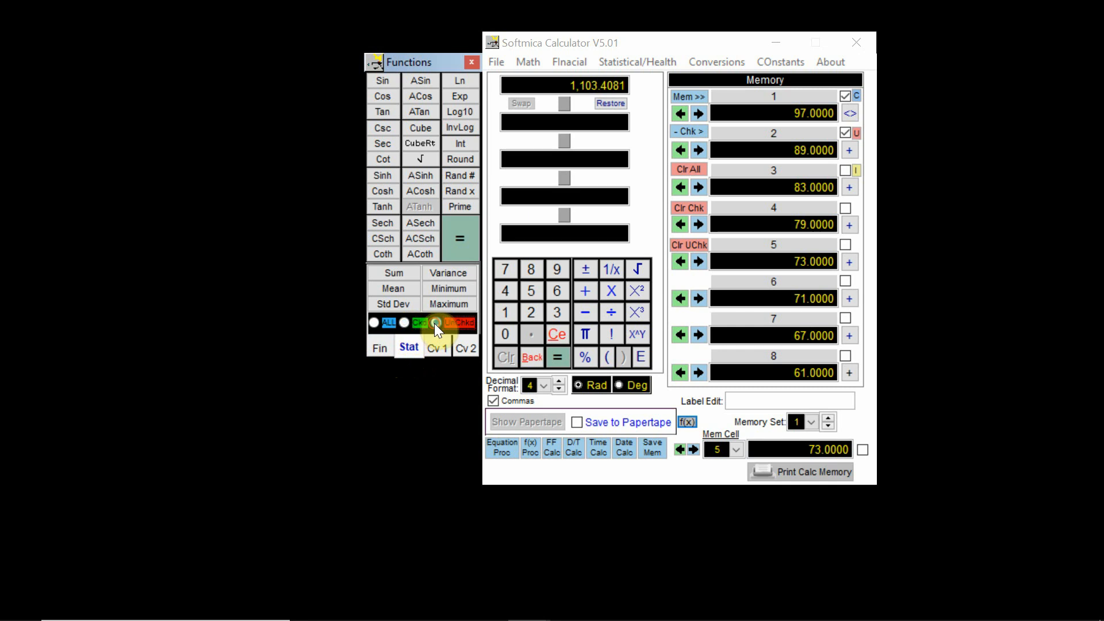
pyautogui.click(405, 323)
pyautogui.click(857, 96)
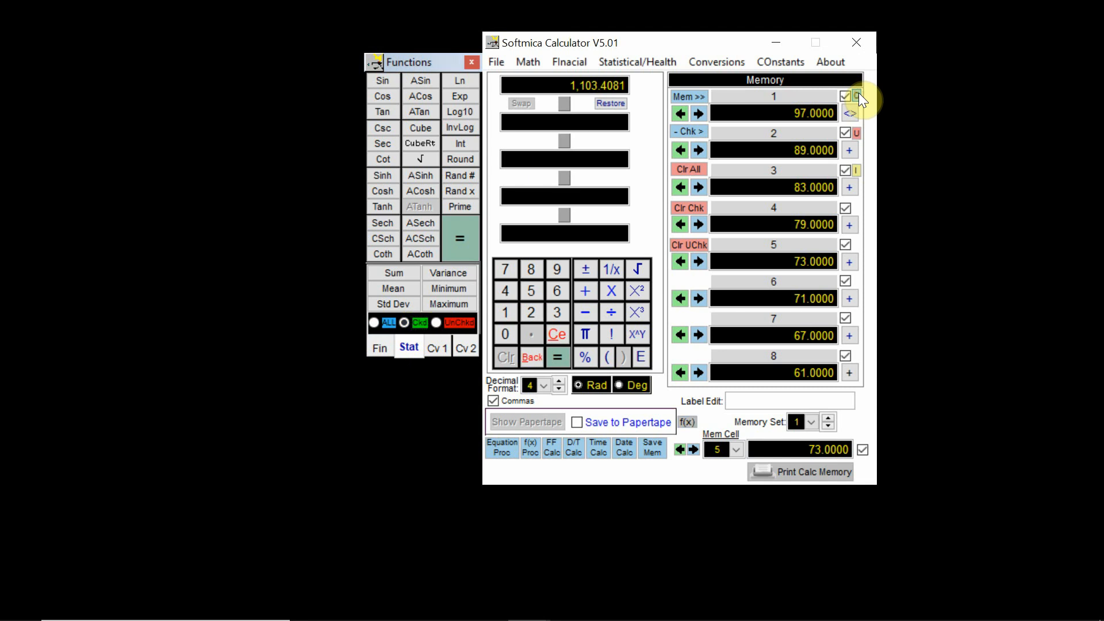
# - Compute the sum, mean, standard deviation, variance and maximum of the checked memory cells
pyautogui.click(393, 273)
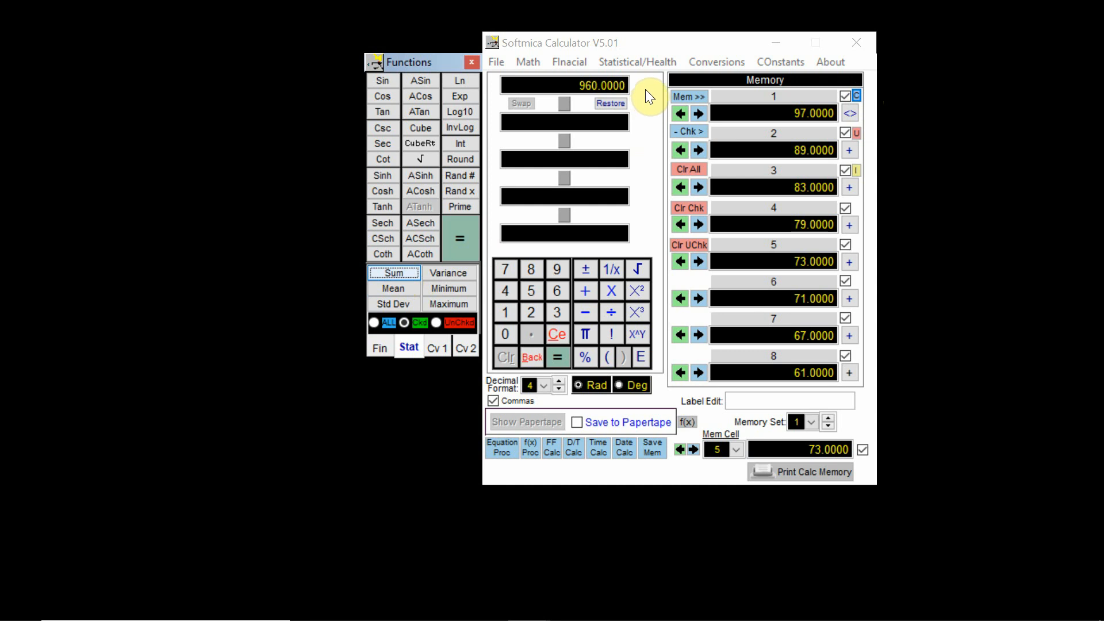
pyautogui.click(394, 288)
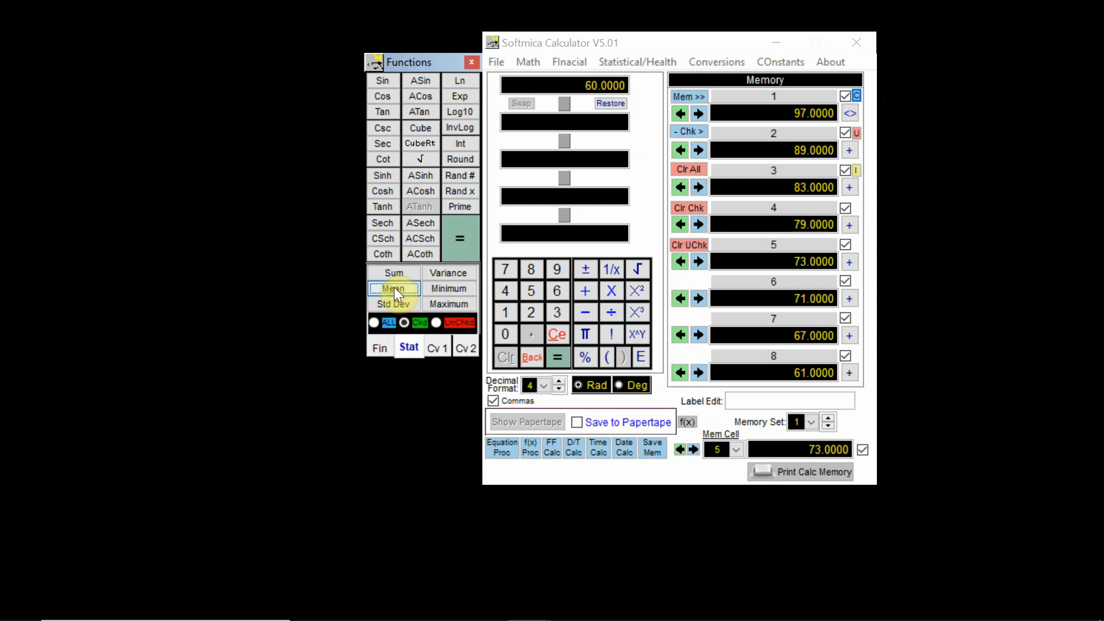
pyautogui.click(391, 301)
pyautogui.click(454, 274)
pyautogui.click(456, 304)
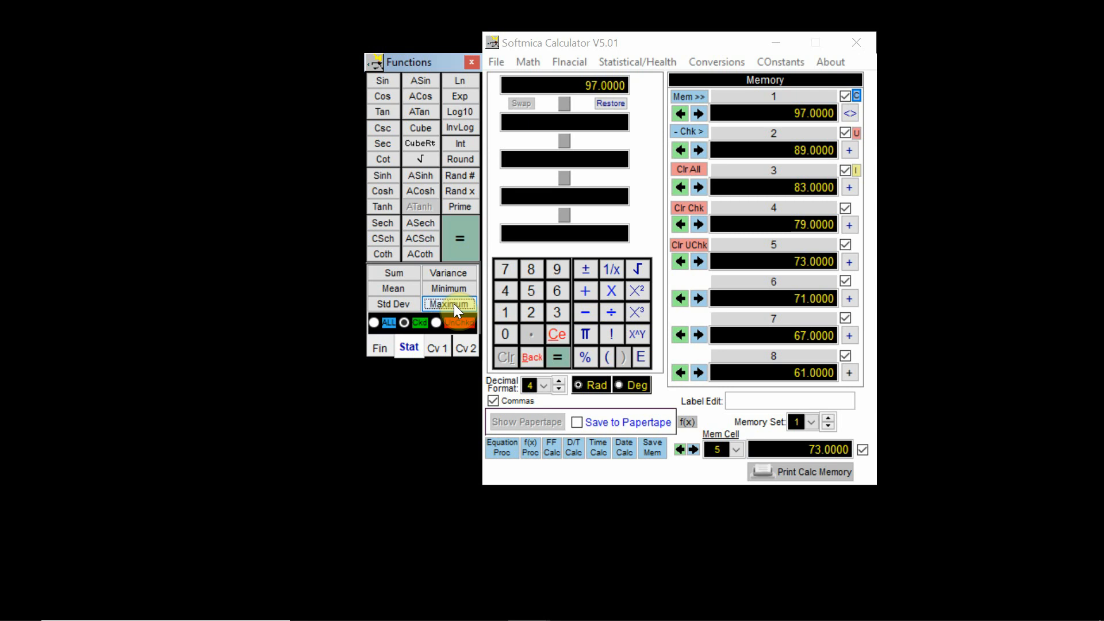
# - Add the minimum of the checked memory cells to the displayed maximum and divide the result by 2
pyautogui.click(586, 291)
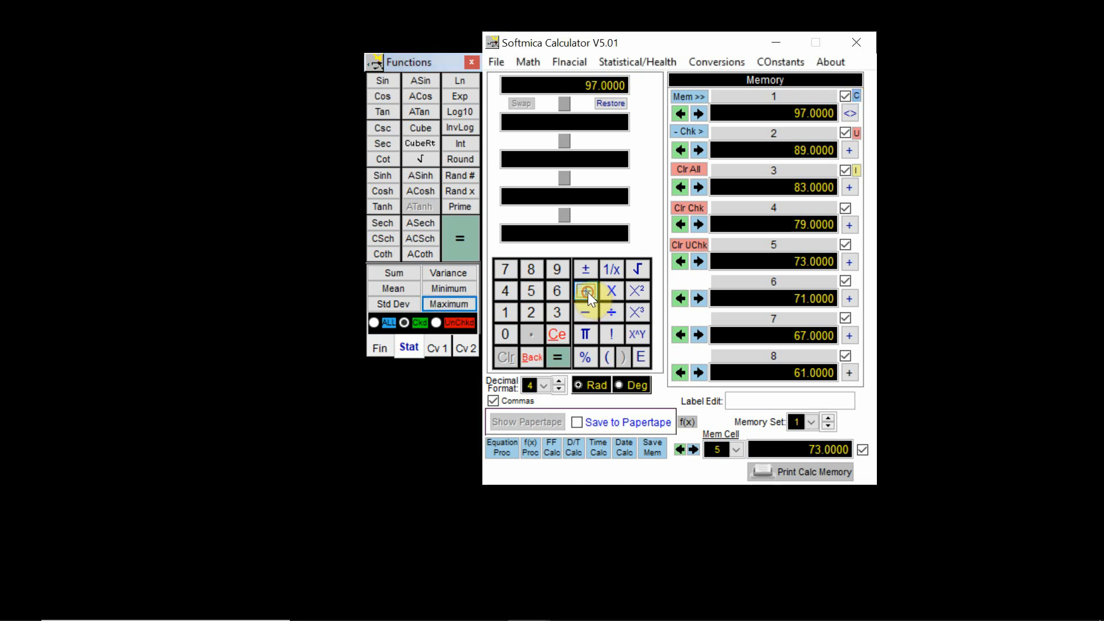
pyautogui.click(454, 288)
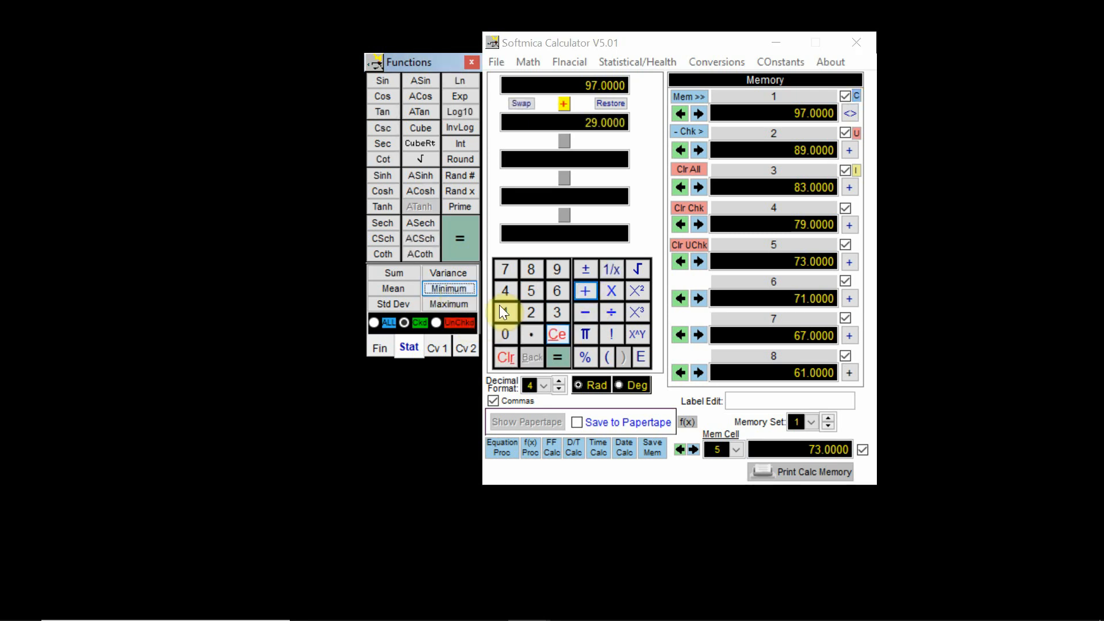
pyautogui.click(557, 357)
pyautogui.click(606, 315)
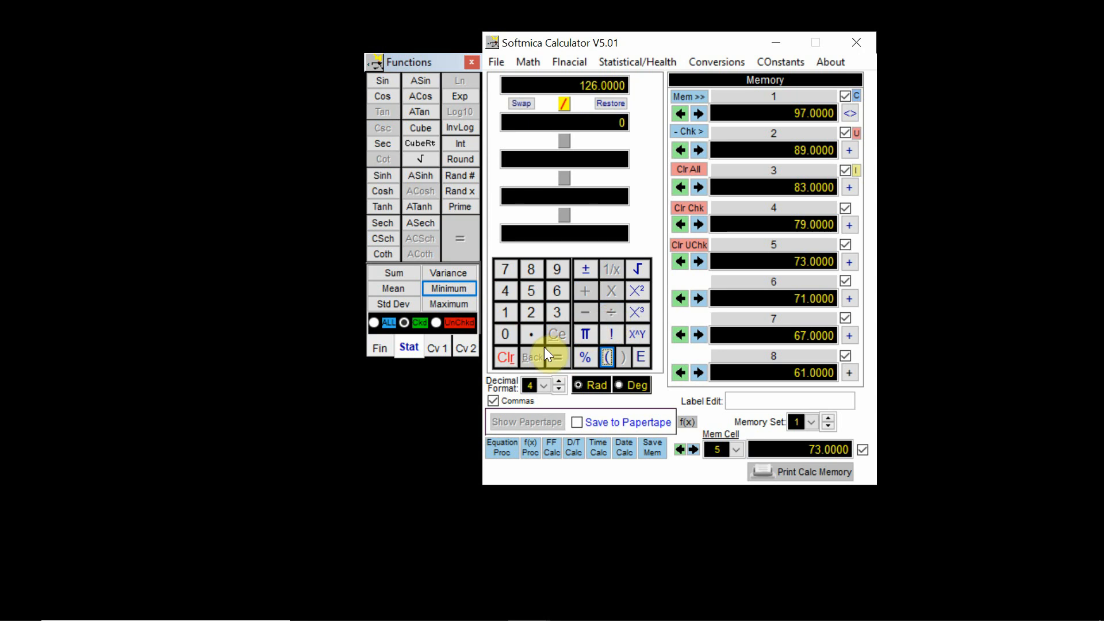
pyautogui.click(529, 312)
pyautogui.click(557, 356)
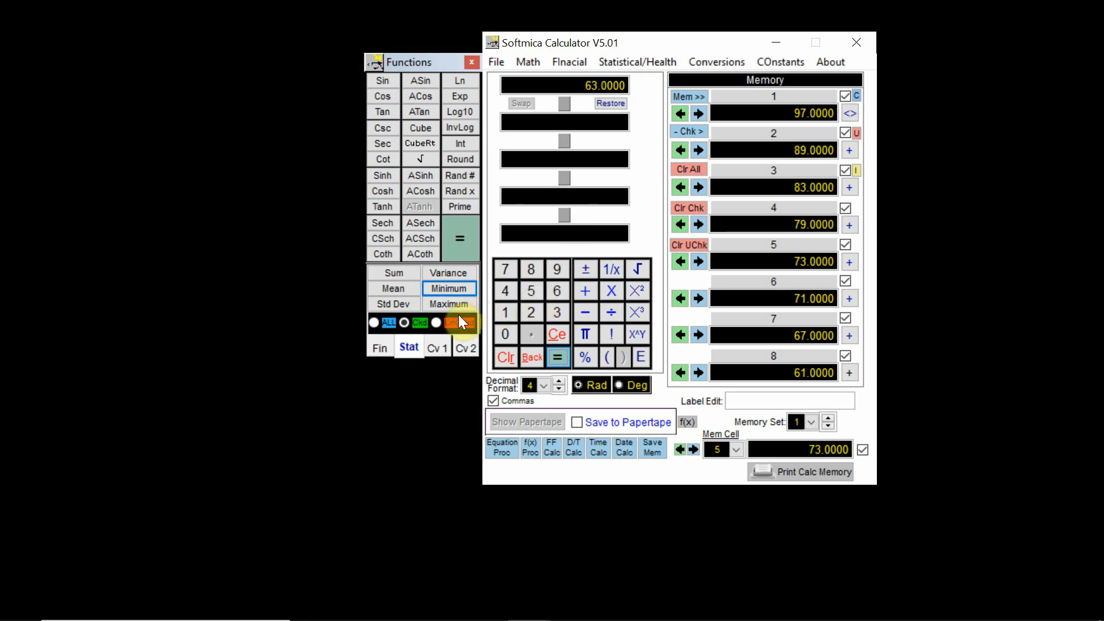
# - Look through both conversion sets and convert the displayed value from Fahrenheit to Celsius
pyautogui.click(440, 349)
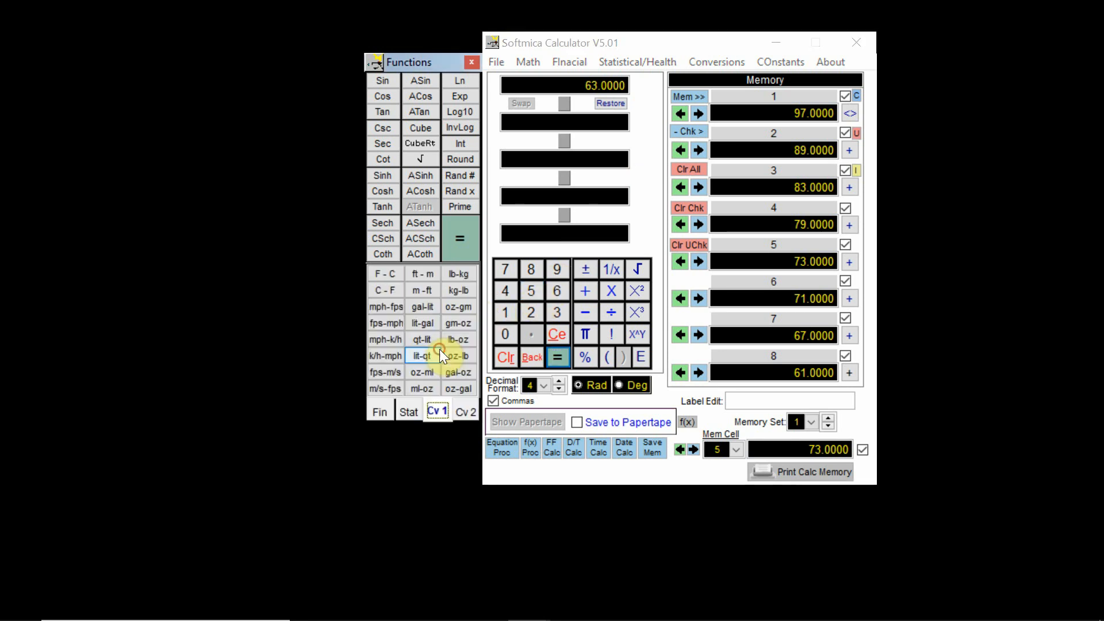
pyautogui.click(474, 412)
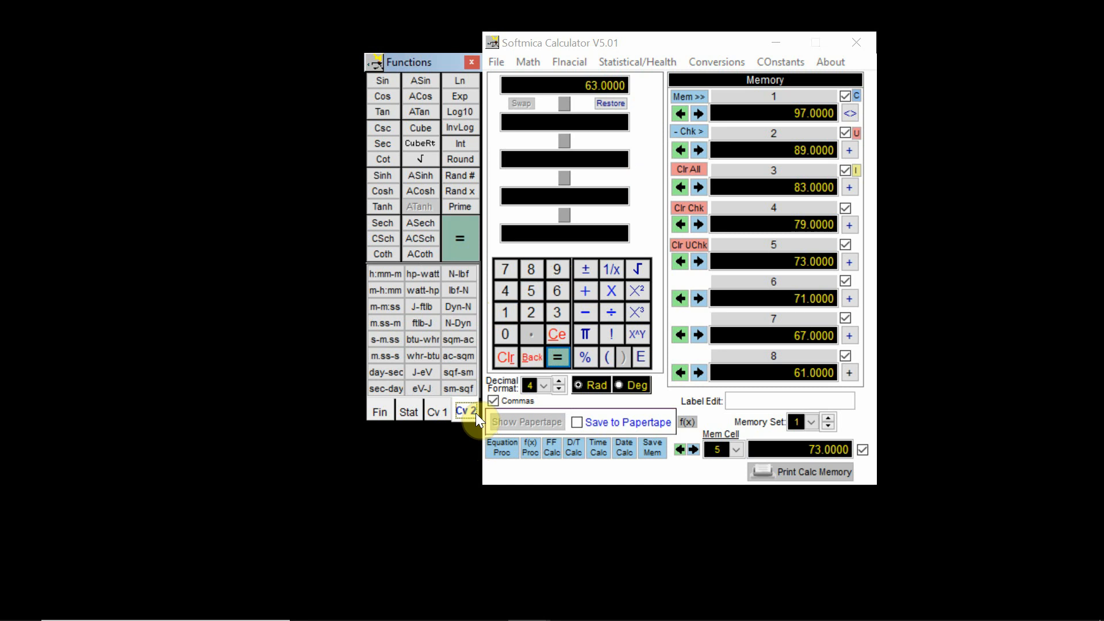
pyautogui.click(444, 413)
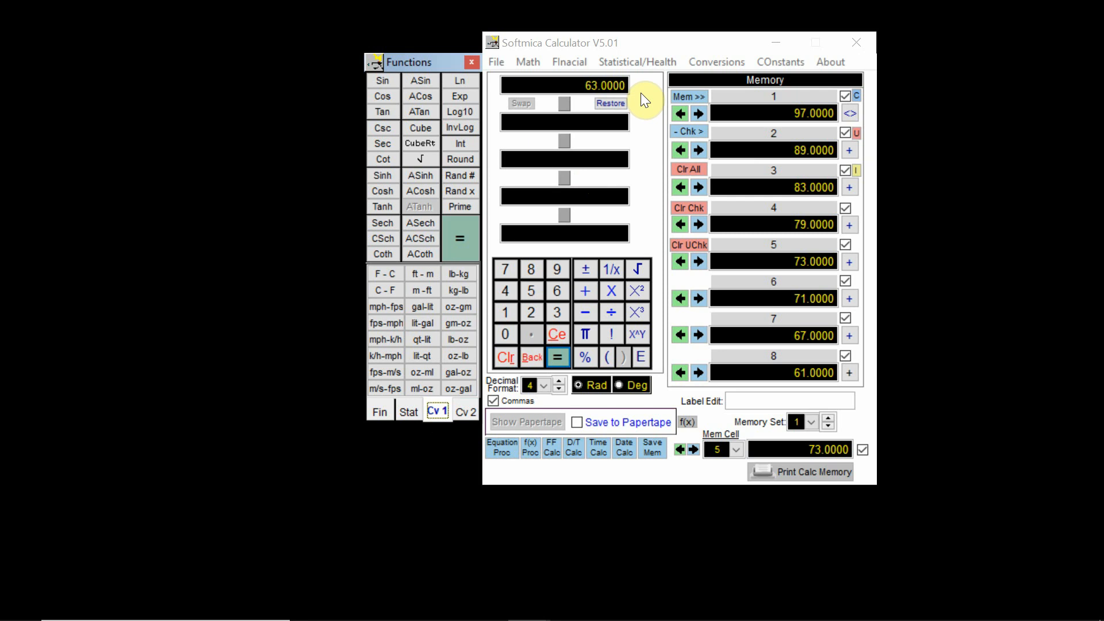
pyautogui.click(382, 273)
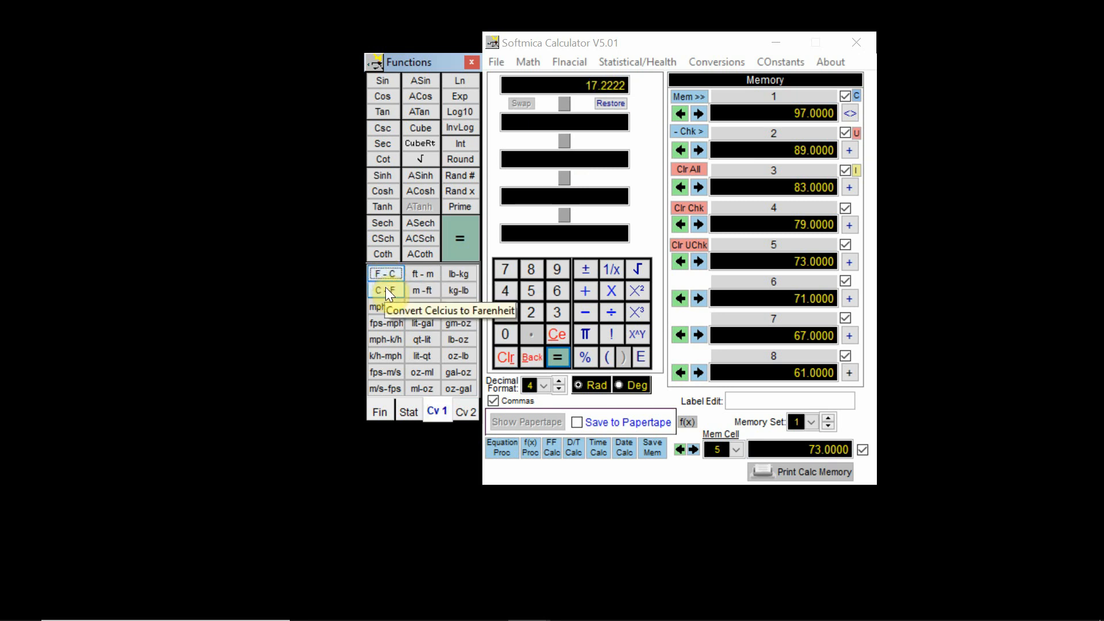
# - Convert the displayed value from Celsius to Fahrenheit, from feet to metres and back, and from pounds to kilograms and back
pyautogui.click(385, 288)
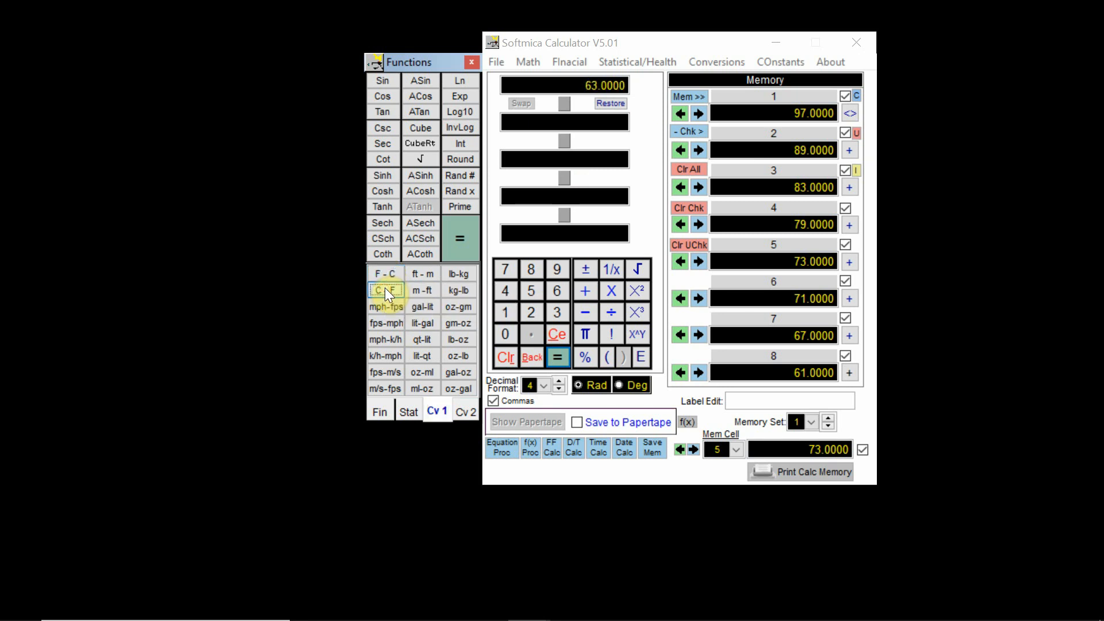
pyautogui.click(433, 274)
pyautogui.click(419, 288)
pyautogui.click(463, 272)
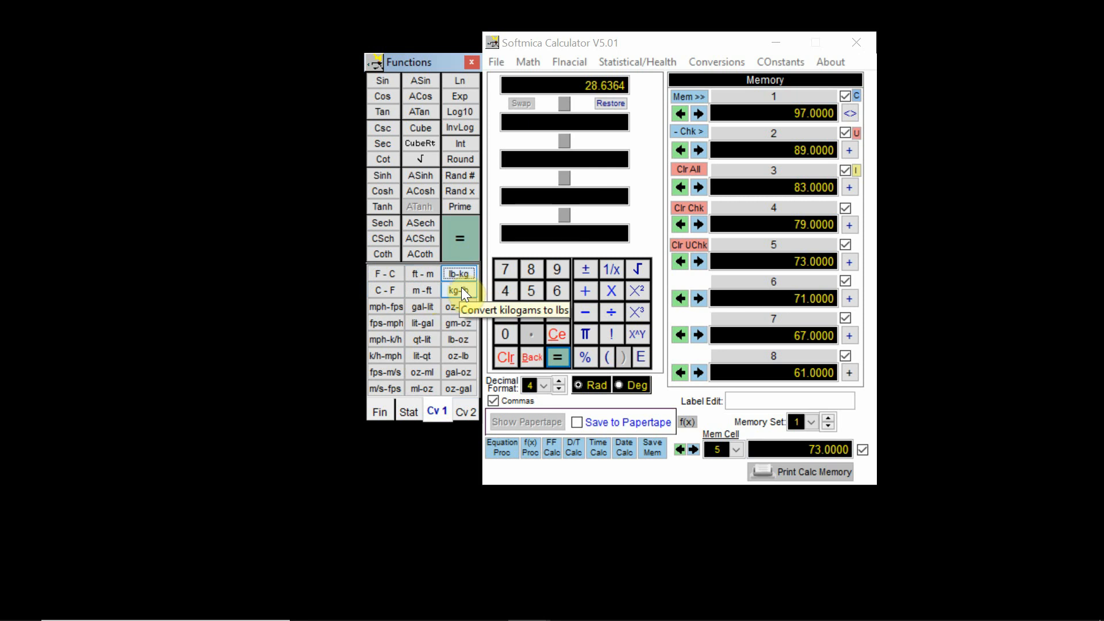
pyautogui.click(461, 289)
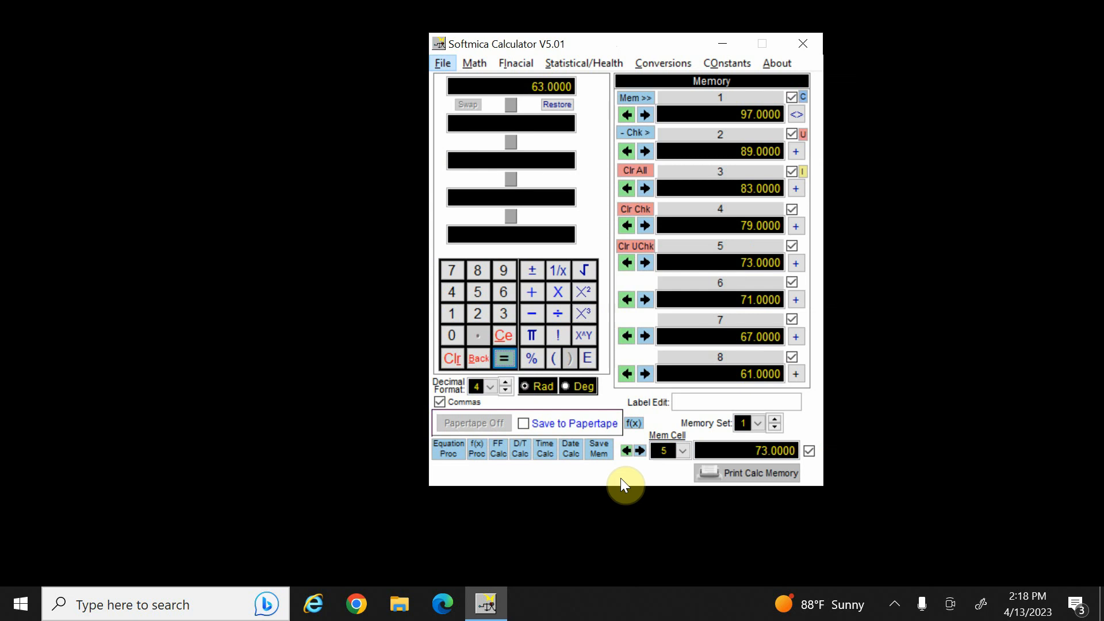
# - Open and close the date, time, date/time and free form calculators one after another to view each window
pyautogui.click(570, 448)
pyautogui.click(571, 469)
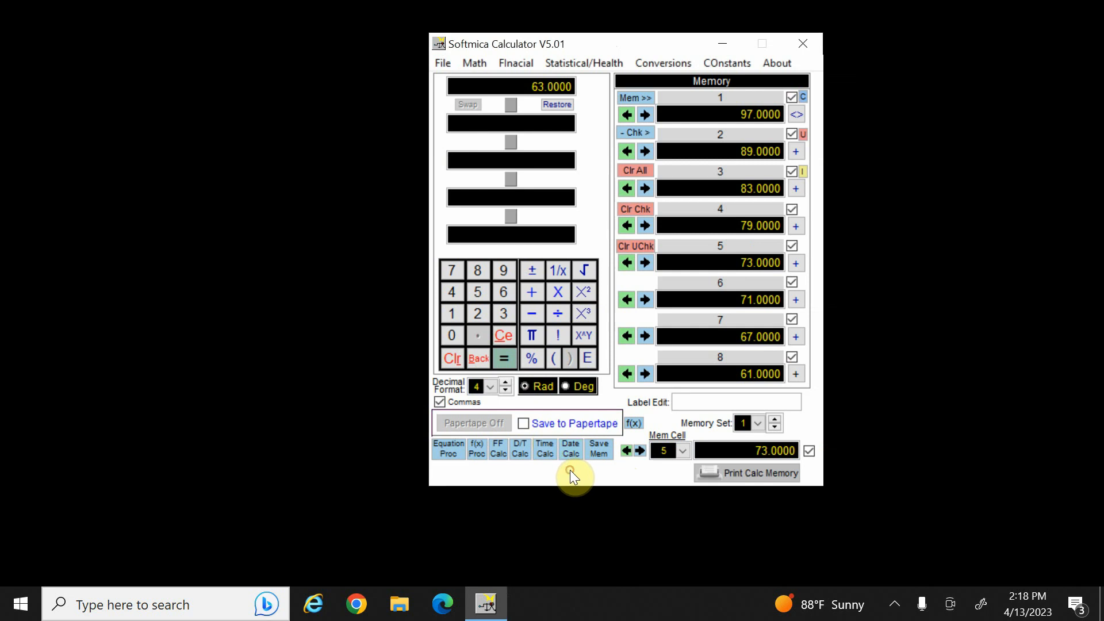
pyautogui.click(545, 449)
pyautogui.click(500, 436)
pyautogui.click(514, 447)
pyautogui.click(519, 468)
pyautogui.click(502, 453)
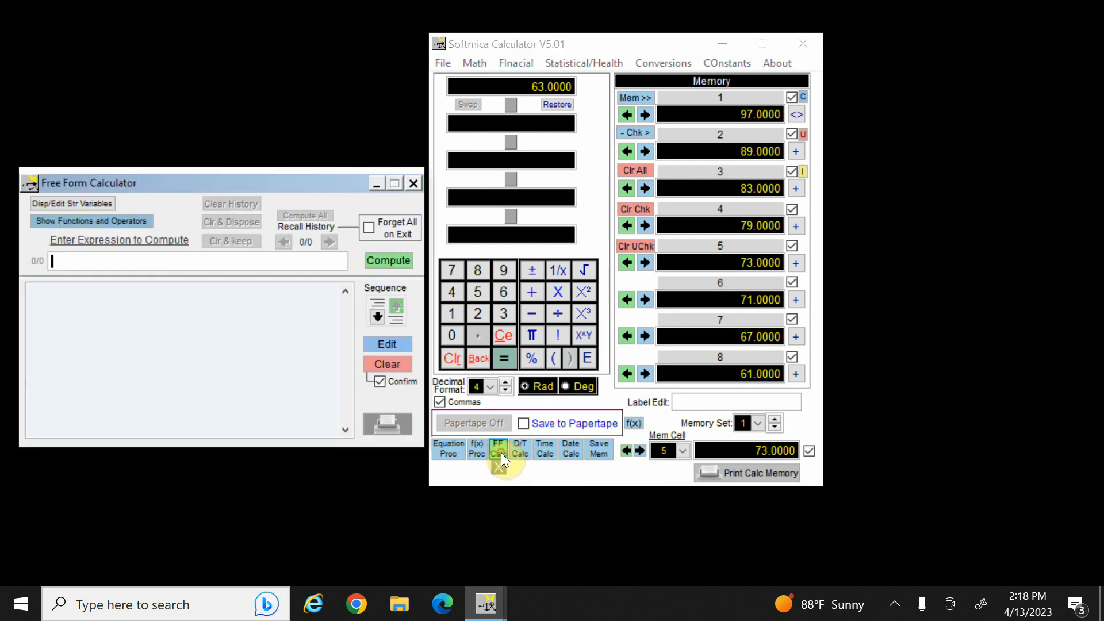
pyautogui.click(504, 465)
# - Open and close the f(x) Processor for creating tables and the Equation Processor to view both windows
pyautogui.click(482, 447)
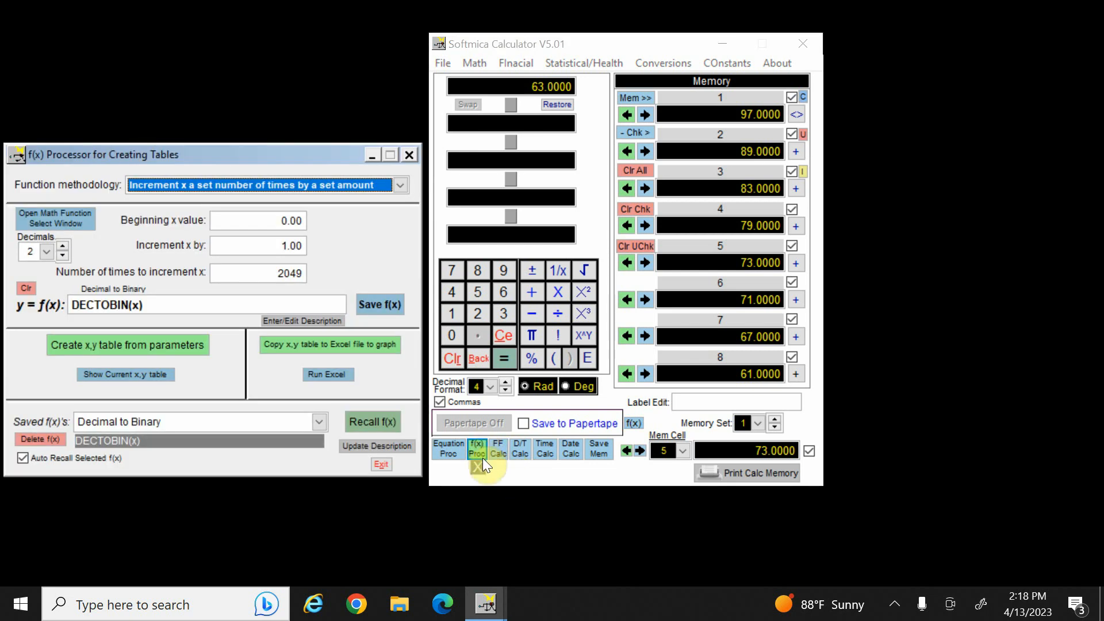
pyautogui.click(480, 472)
pyautogui.click(457, 453)
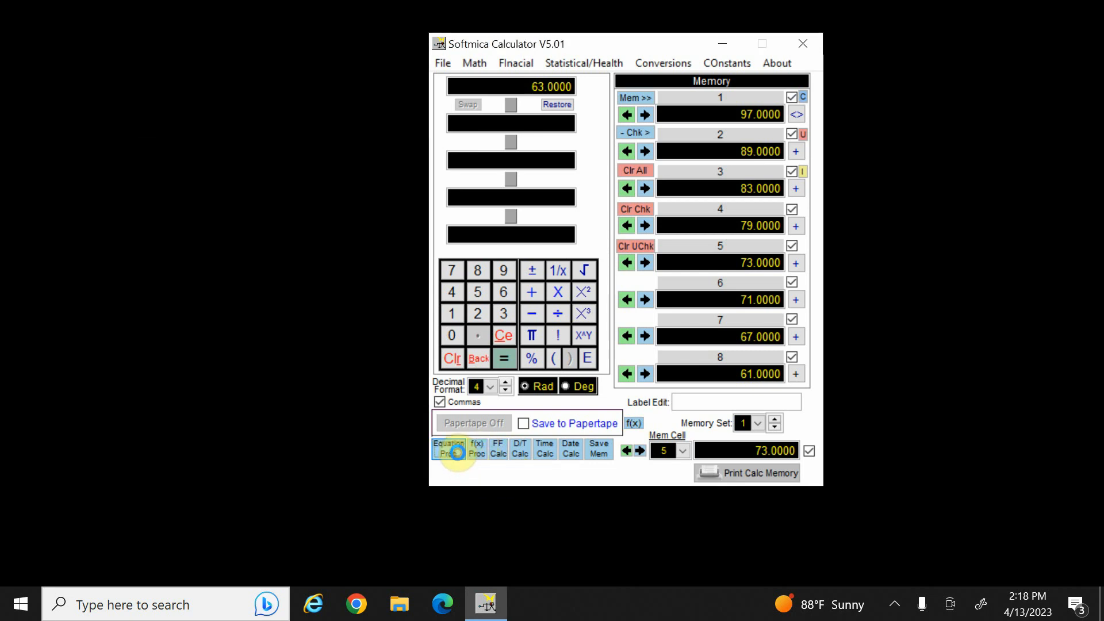
pyautogui.click(525, 503)
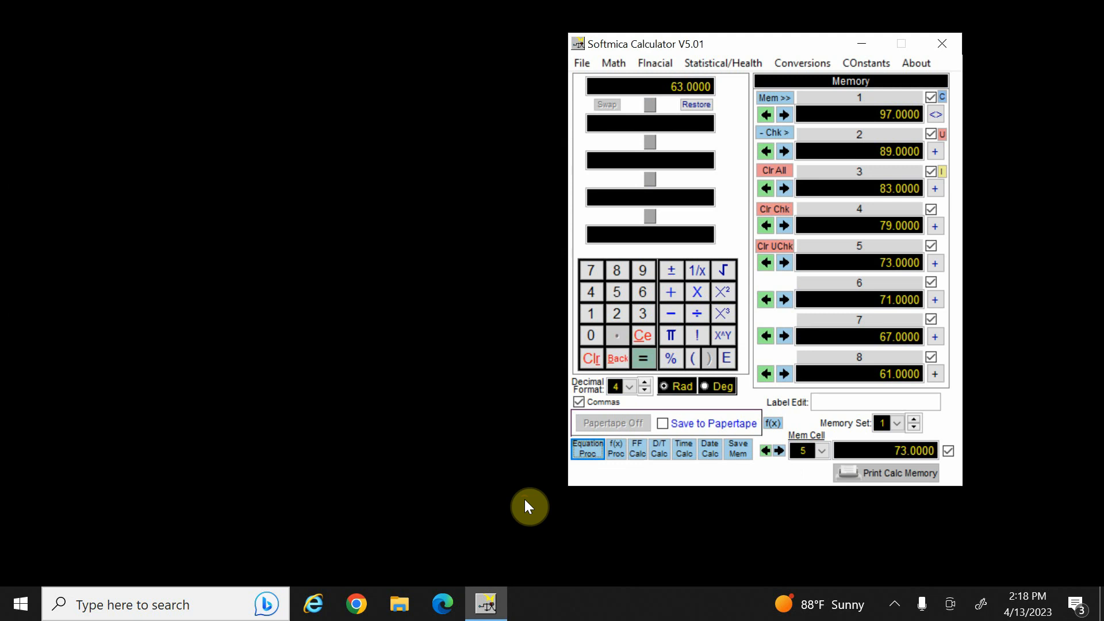
# - Reopen the Equation Processor twice, closing it once from the calculator and once from its own window
pyautogui.click(580, 455)
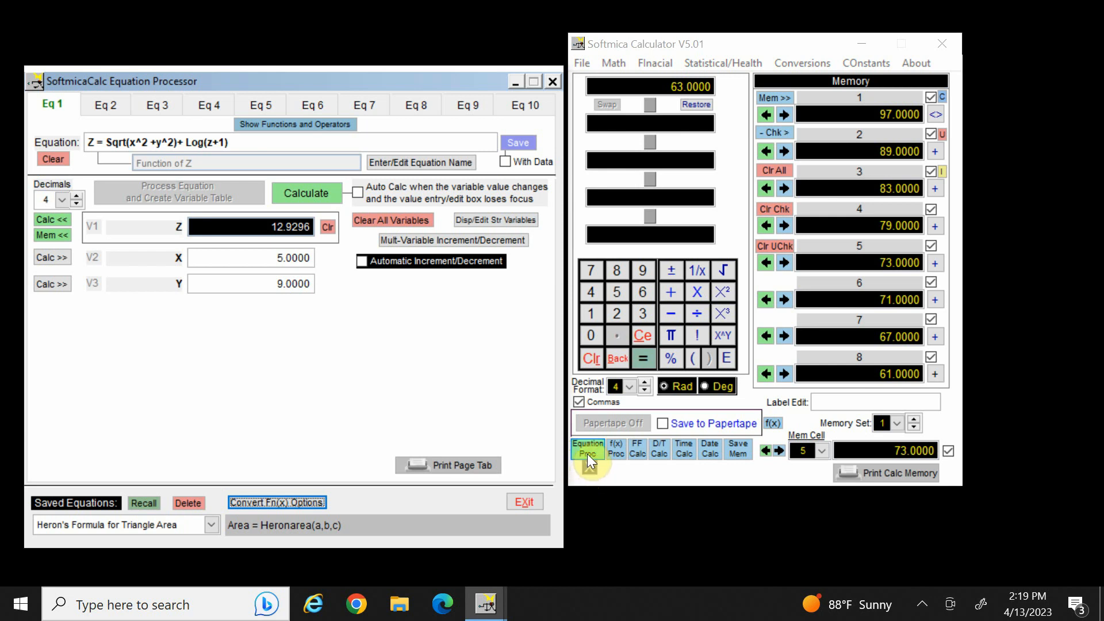
pyautogui.click(588, 454)
pyautogui.click(588, 454)
pyautogui.click(589, 468)
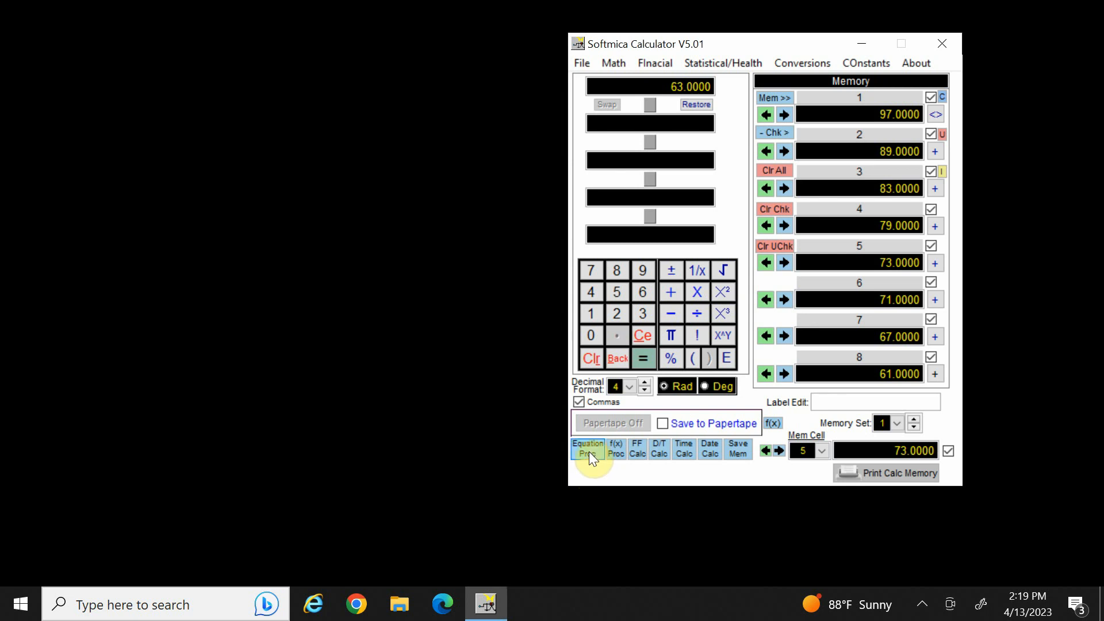
pyautogui.click(588, 449)
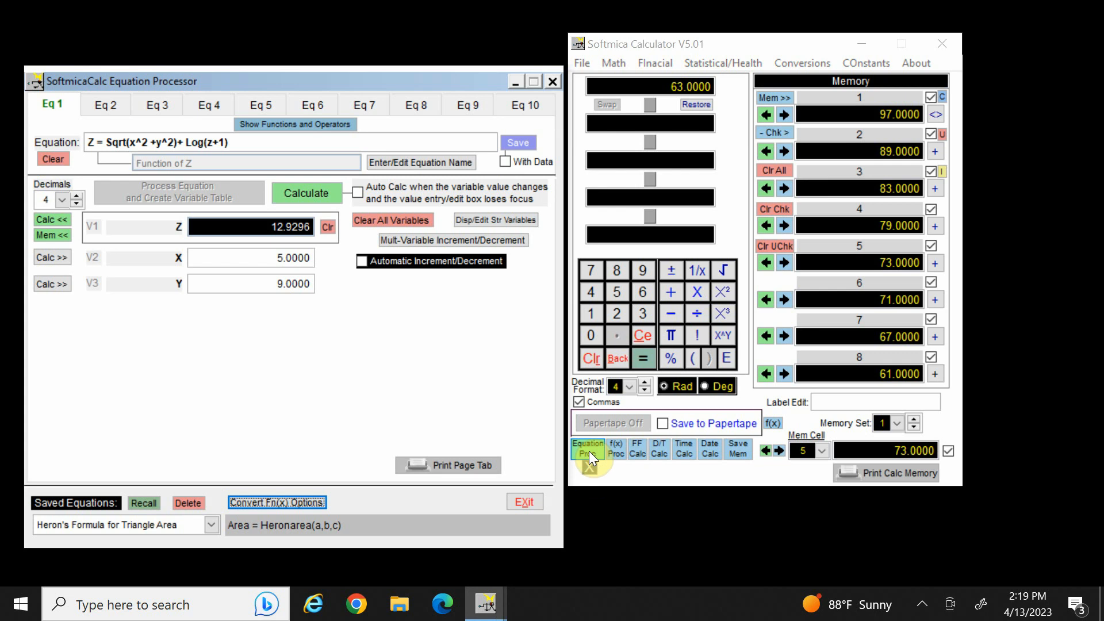
pyautogui.click(552, 83)
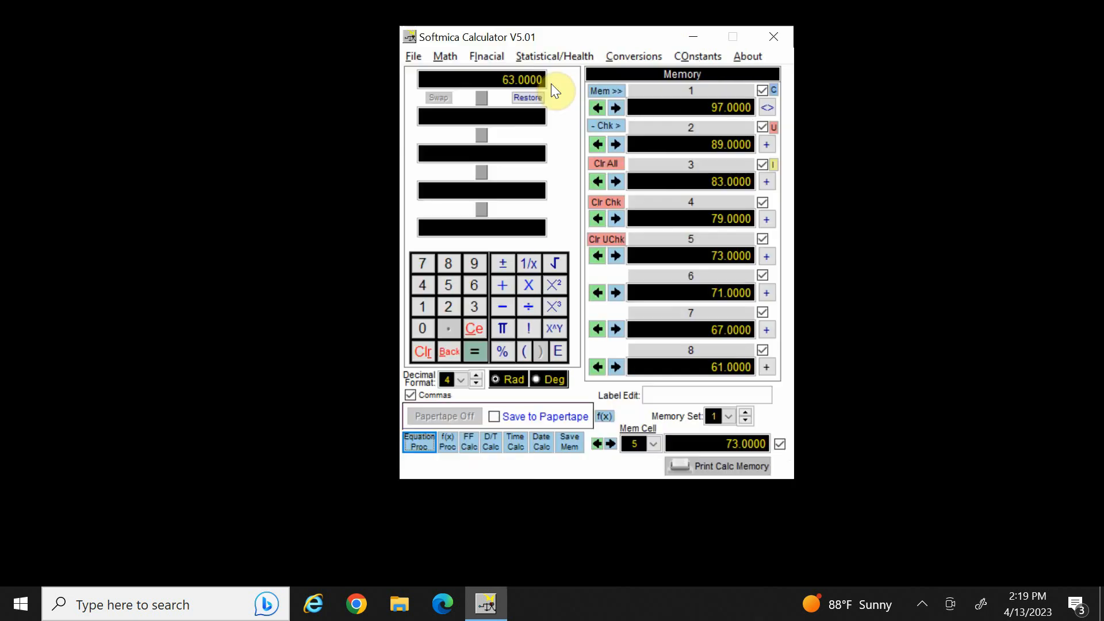
pyautogui.press('alt')
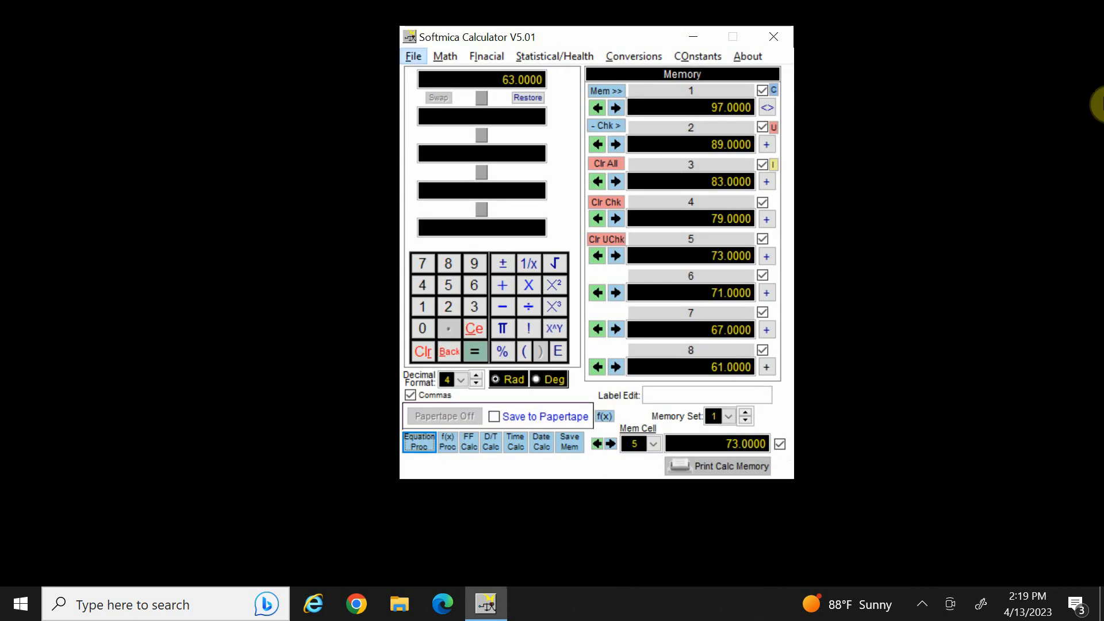